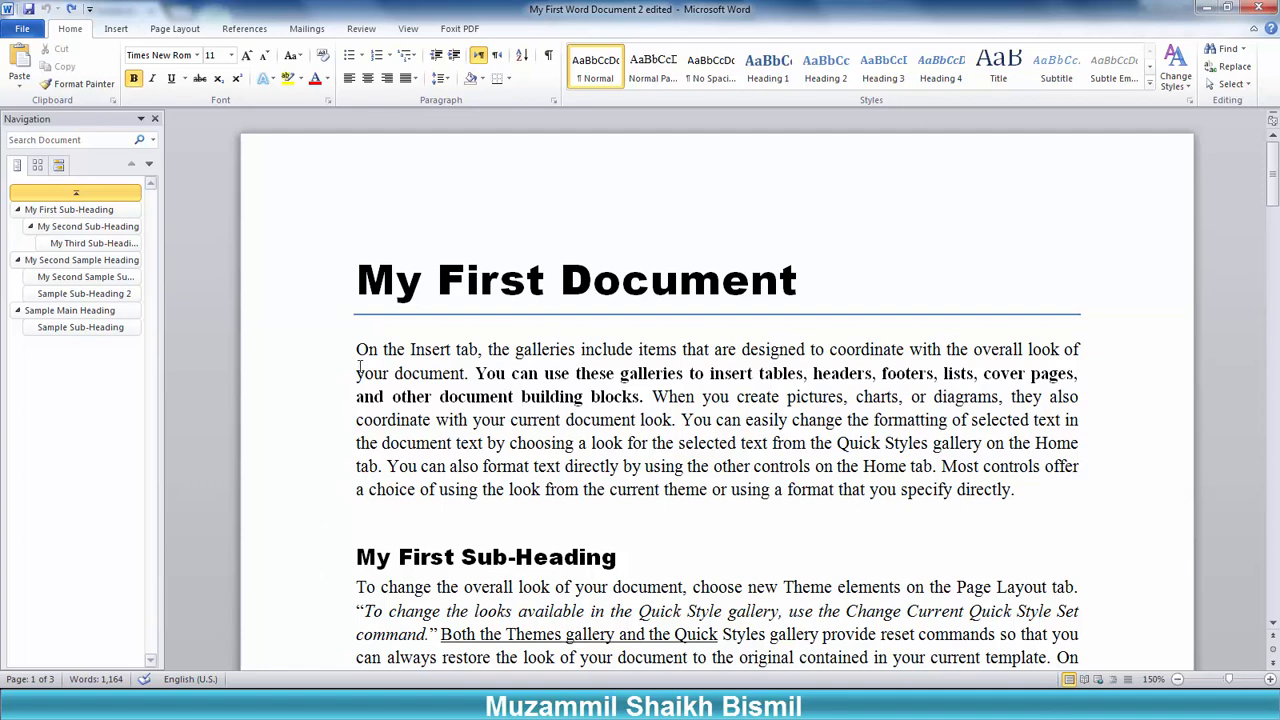
# Step: Look through the document's title, sub-headings and body text to review their formatting
pyautogui.scroll(-1, 359, 367)
pyautogui.scroll(-2, 359, 367)
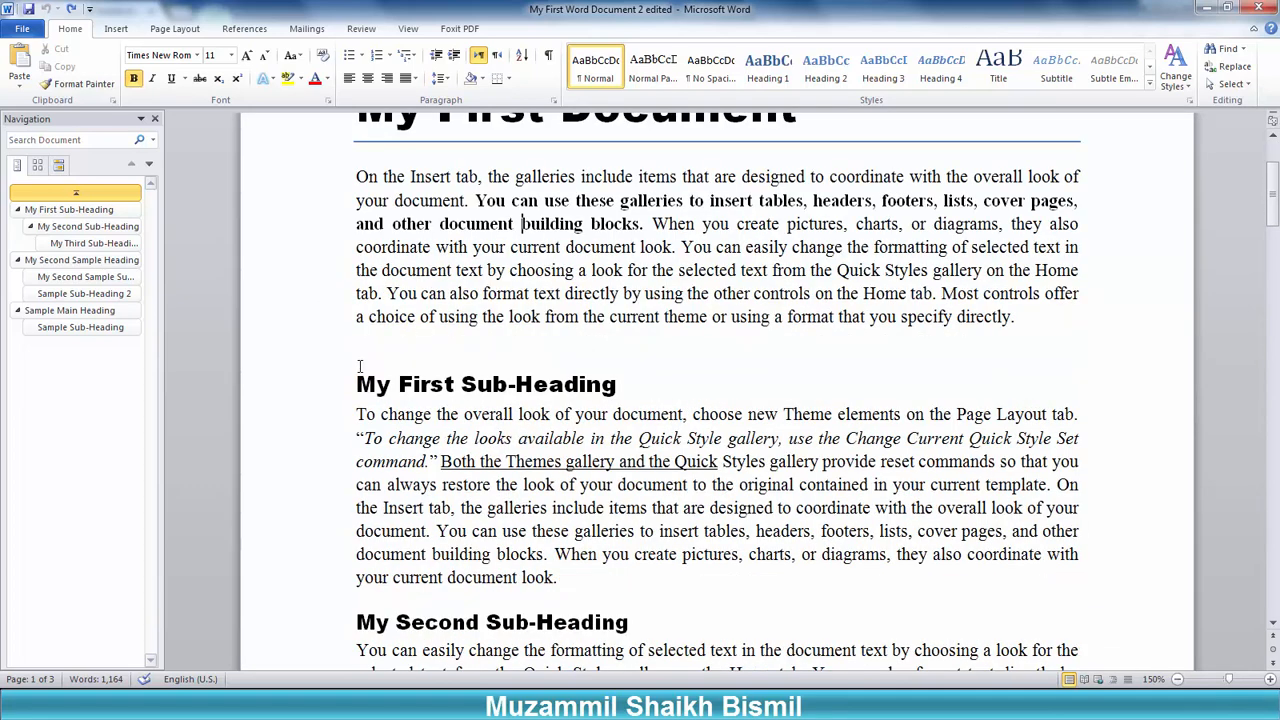
pyautogui.scroll(-5, 359, 367)
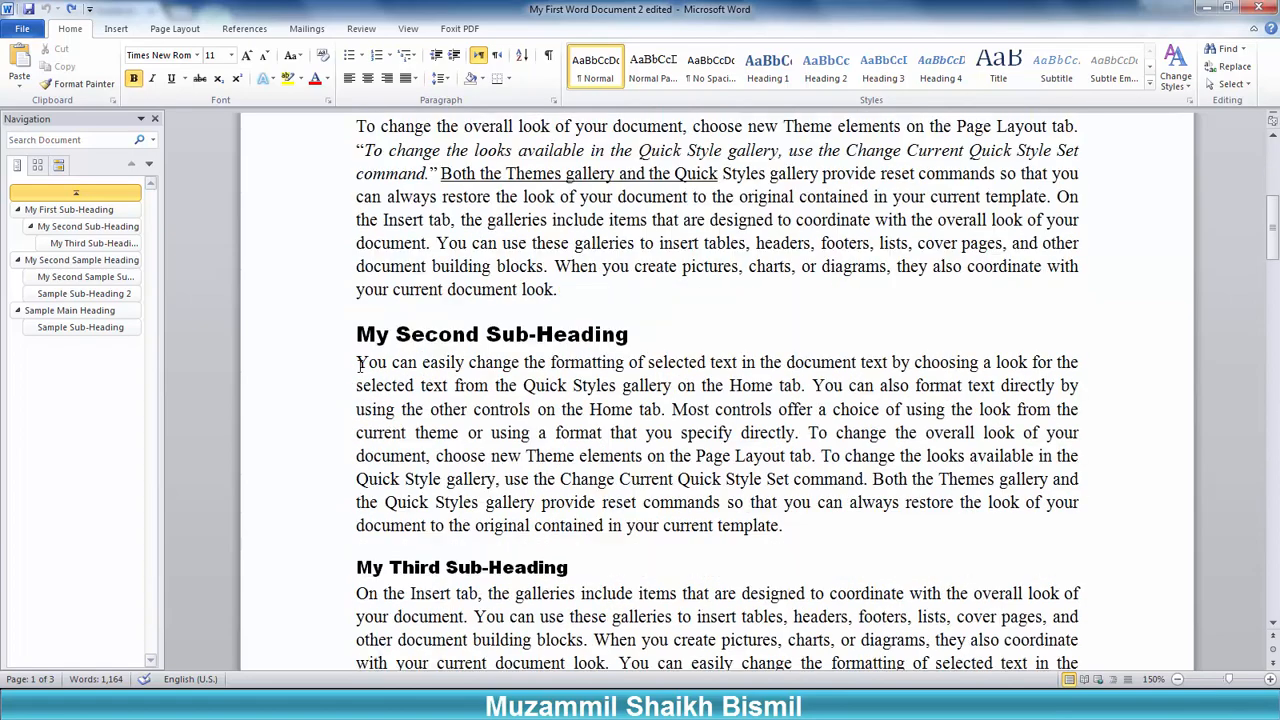
pyautogui.scroll(-5, 375, 453)
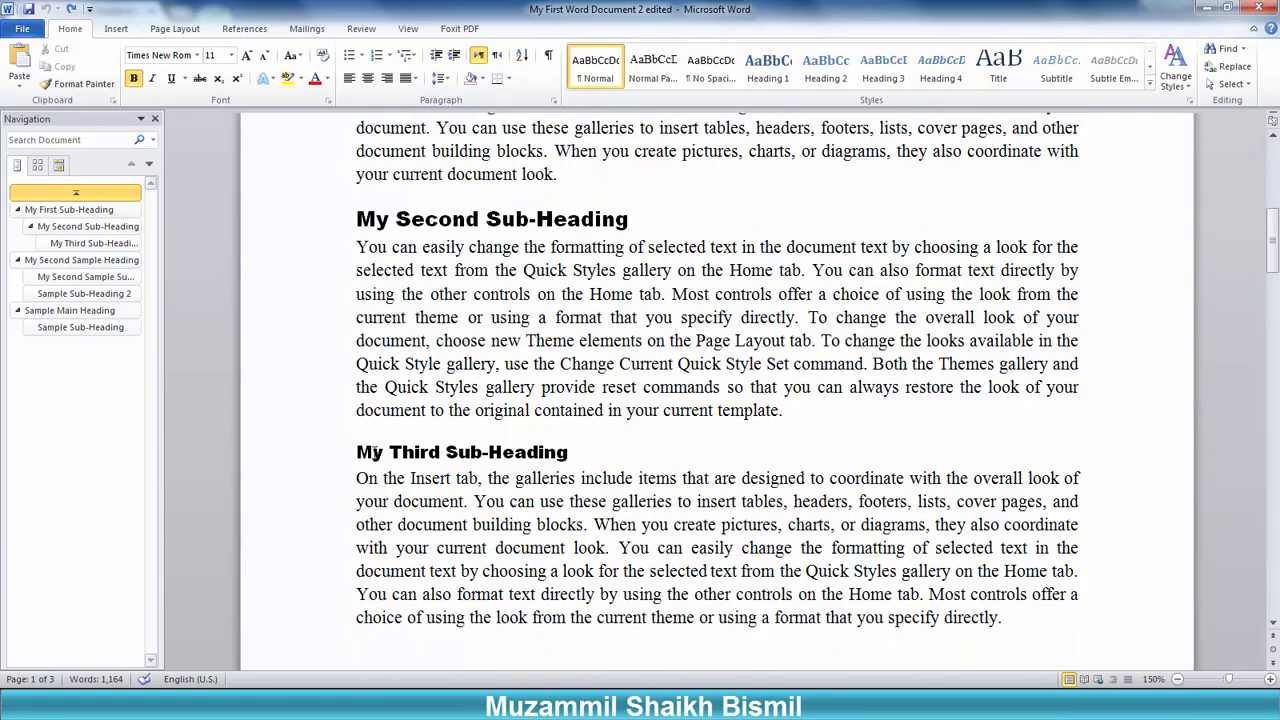
pyautogui.scroll(-1, 375, 453)
pyautogui.scroll(7, 375, 453)
pyautogui.scroll(6, 375, 453)
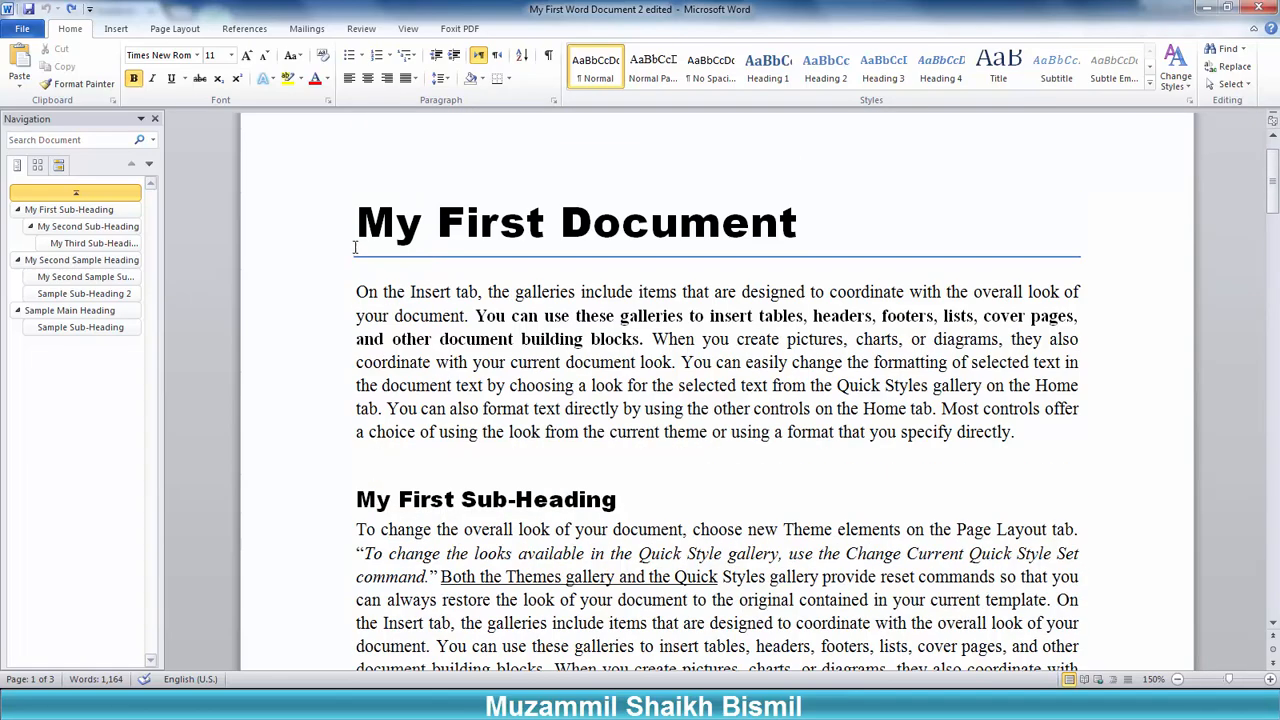
# Step: Try the built-in Title style on the "My First Document" title and undo it
pyautogui.click(335, 240)
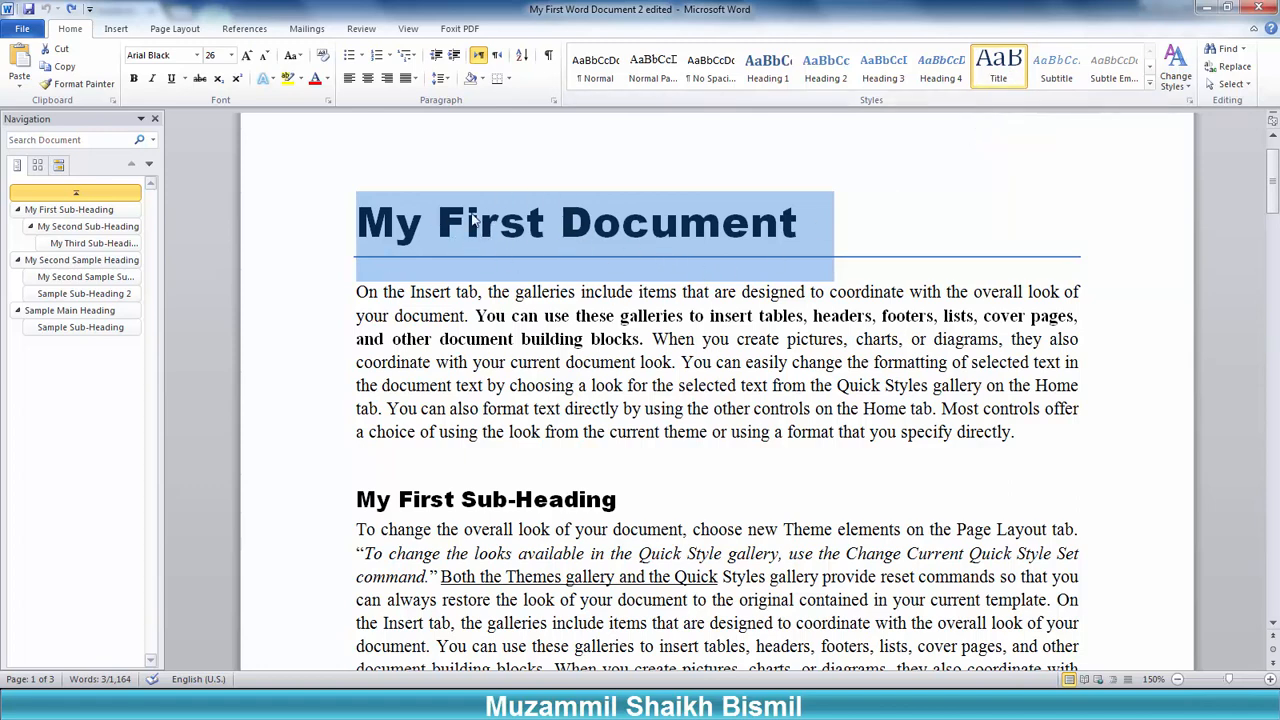
pyautogui.click(996, 68)
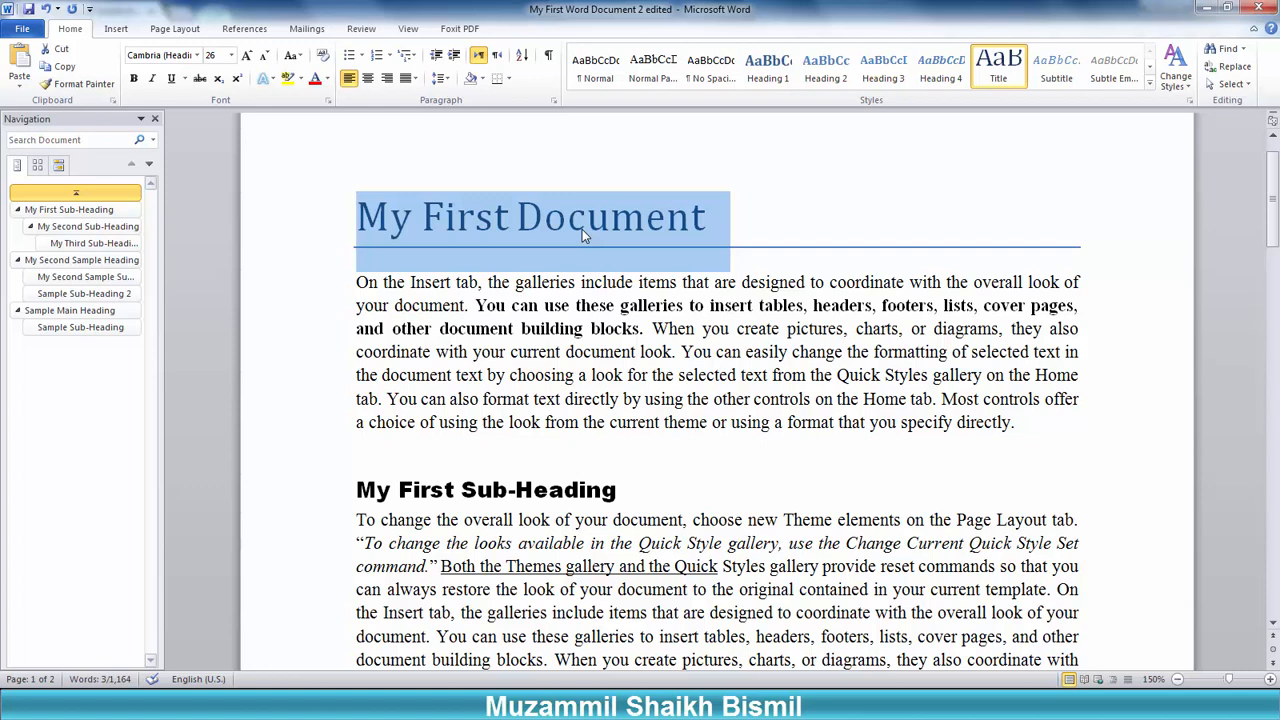
pyautogui.hotkey('ctrl', 'z')
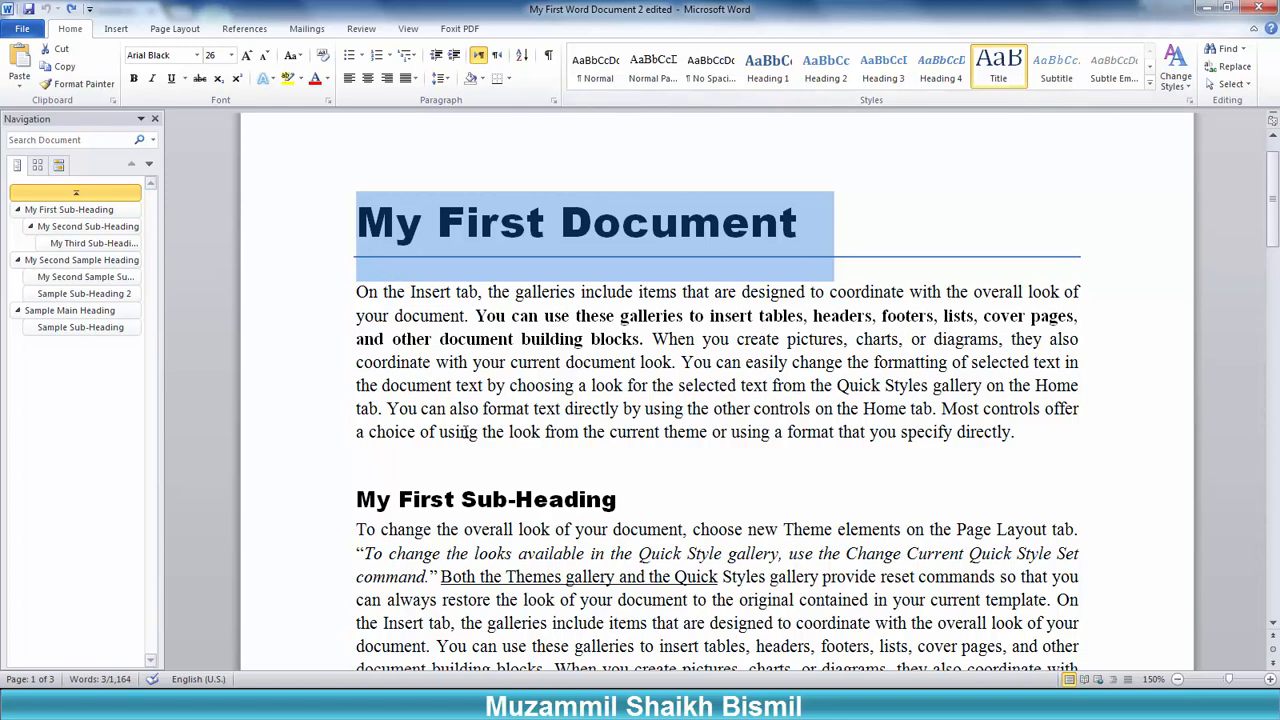
pyautogui.scroll(-1, 466, 431)
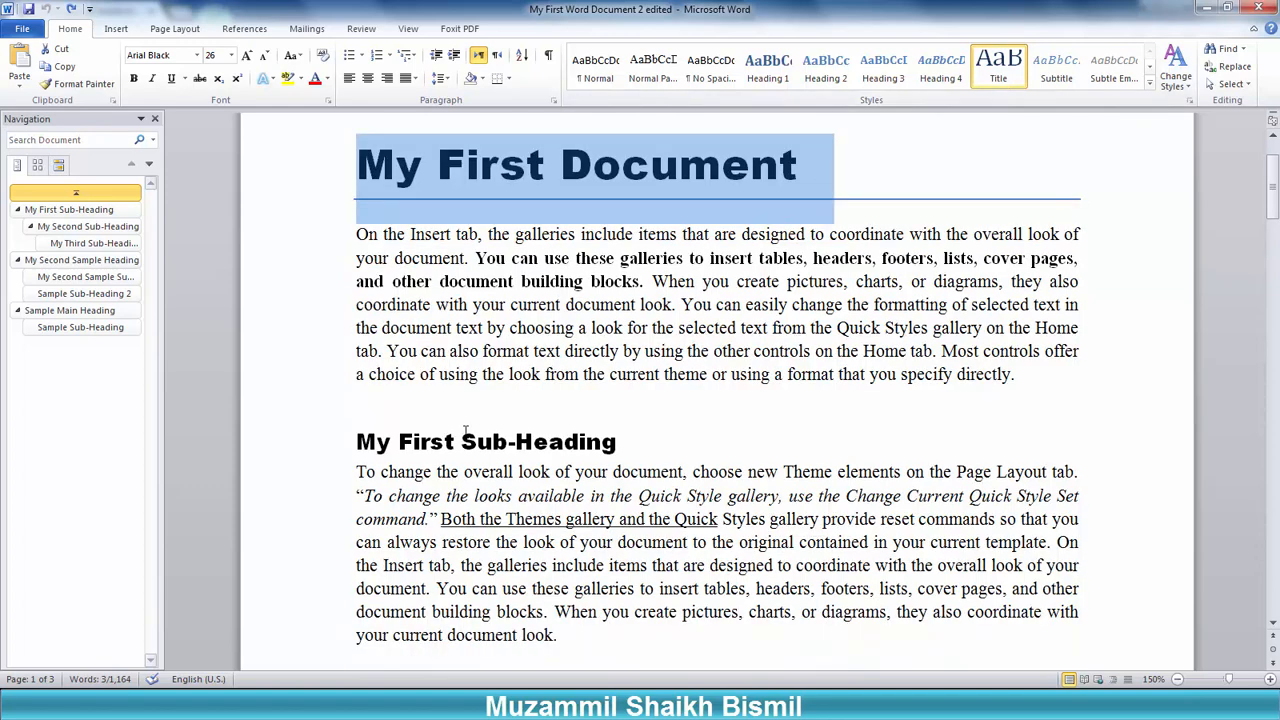
pyautogui.scroll(1, 466, 431)
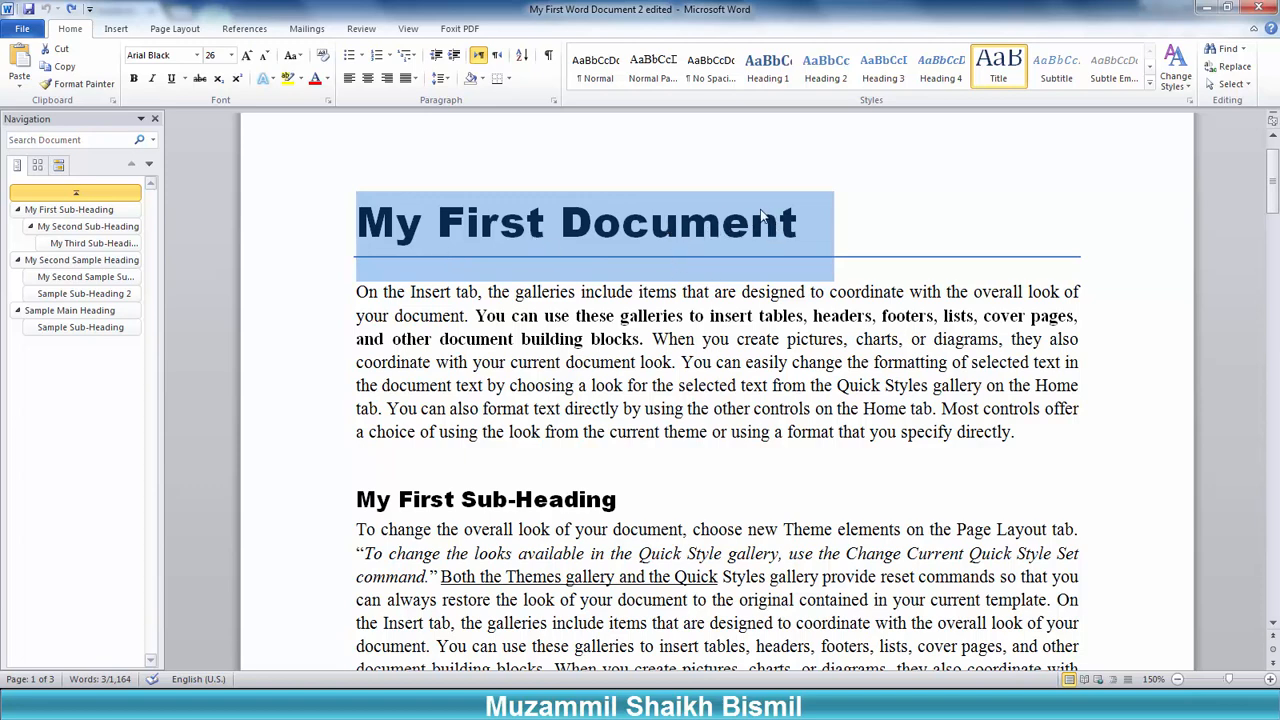
# Step: Try clearing all formatting from the "My First Document" title and undo it
pyautogui.click(1150, 88)
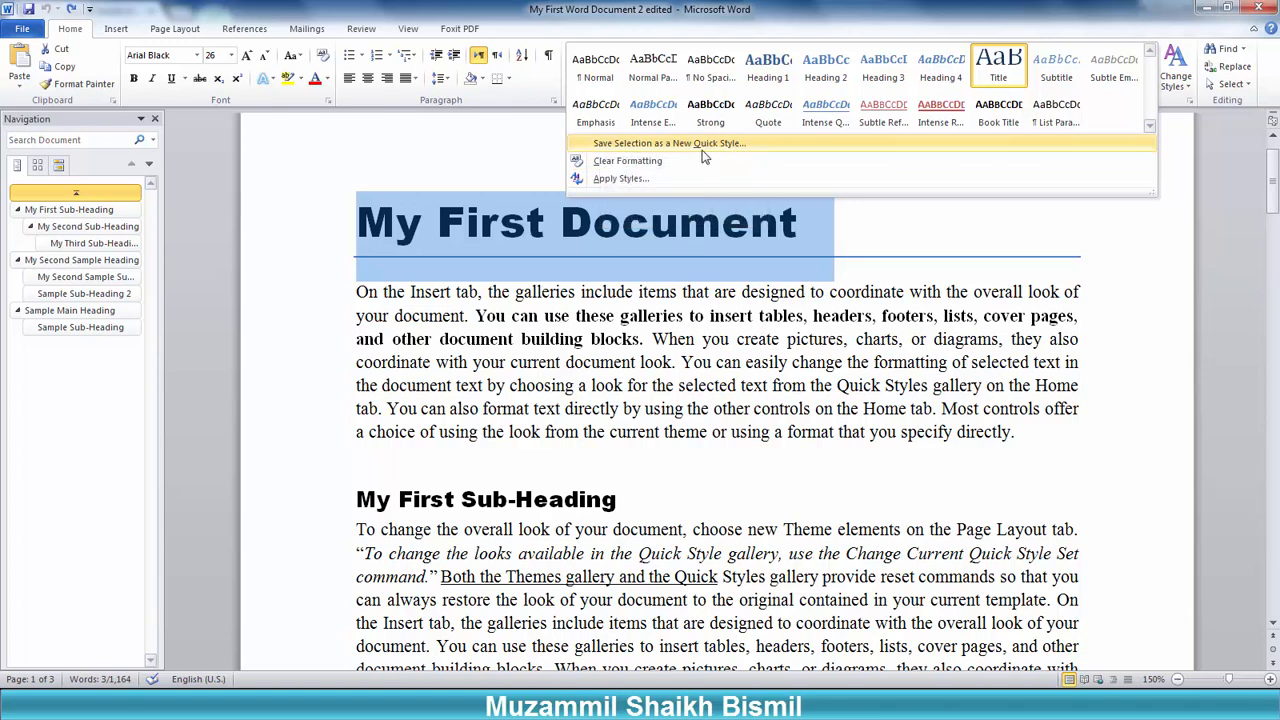
pyautogui.click(636, 162)
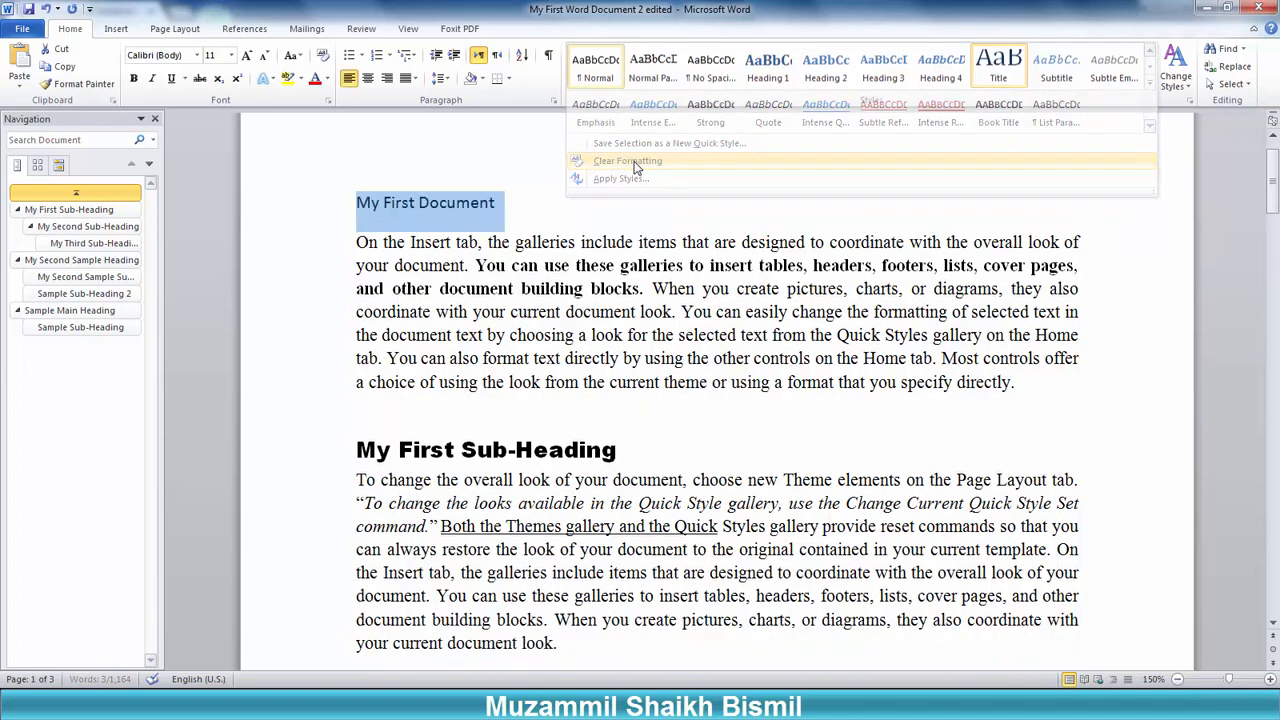
pyautogui.click(468, 206)
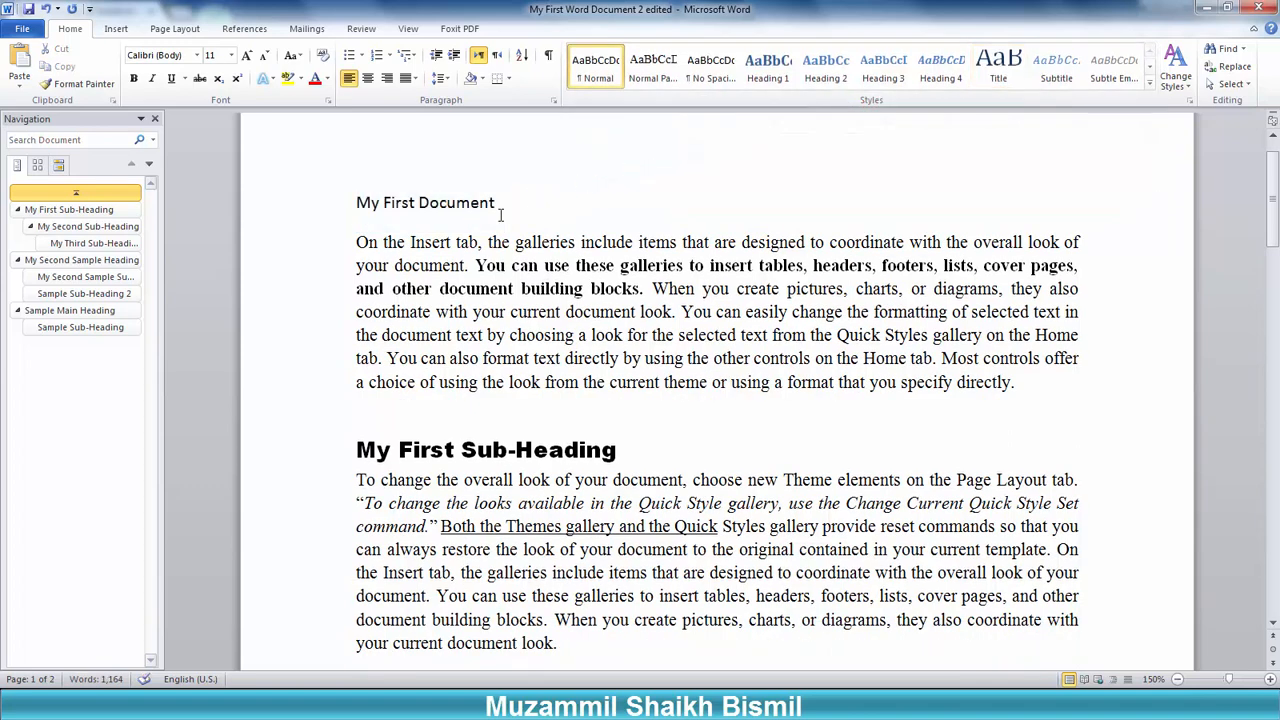
pyautogui.hotkey('ctrl', 'z')
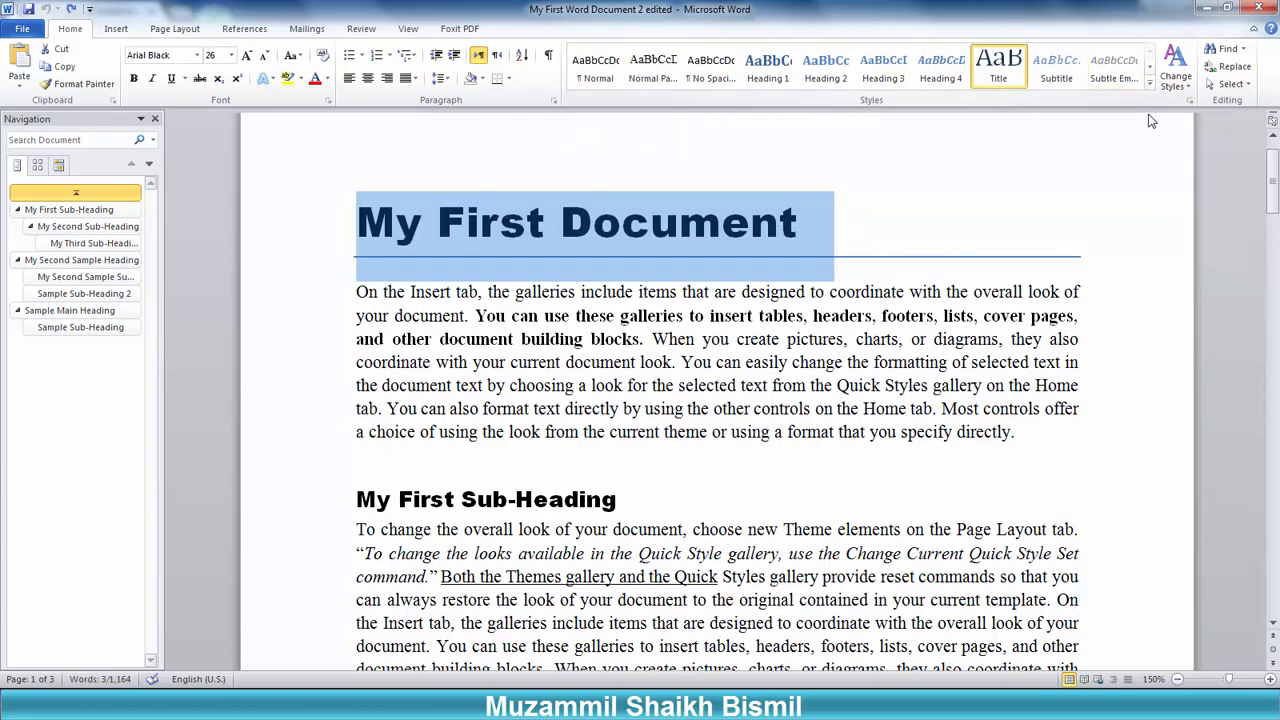
# Step: Save the selected title's formatting as a new quick style named "My Title"
pyautogui.click(1149, 86)
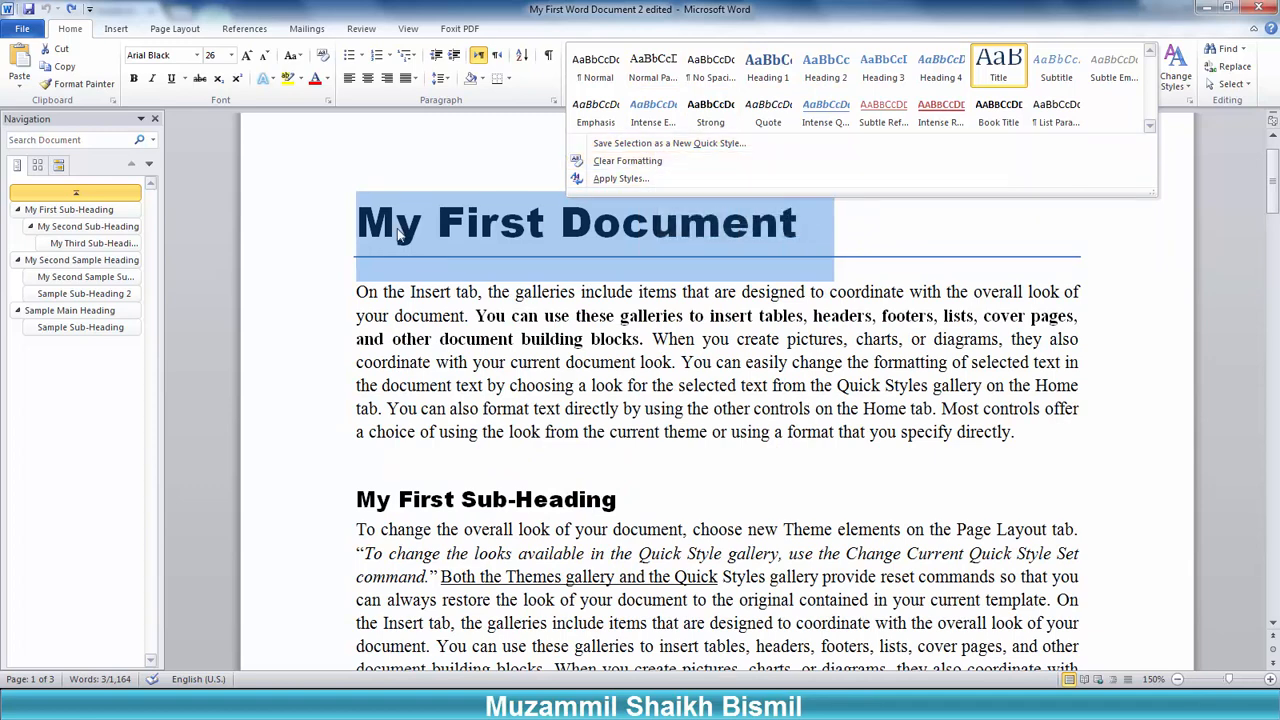
pyautogui.click(653, 143)
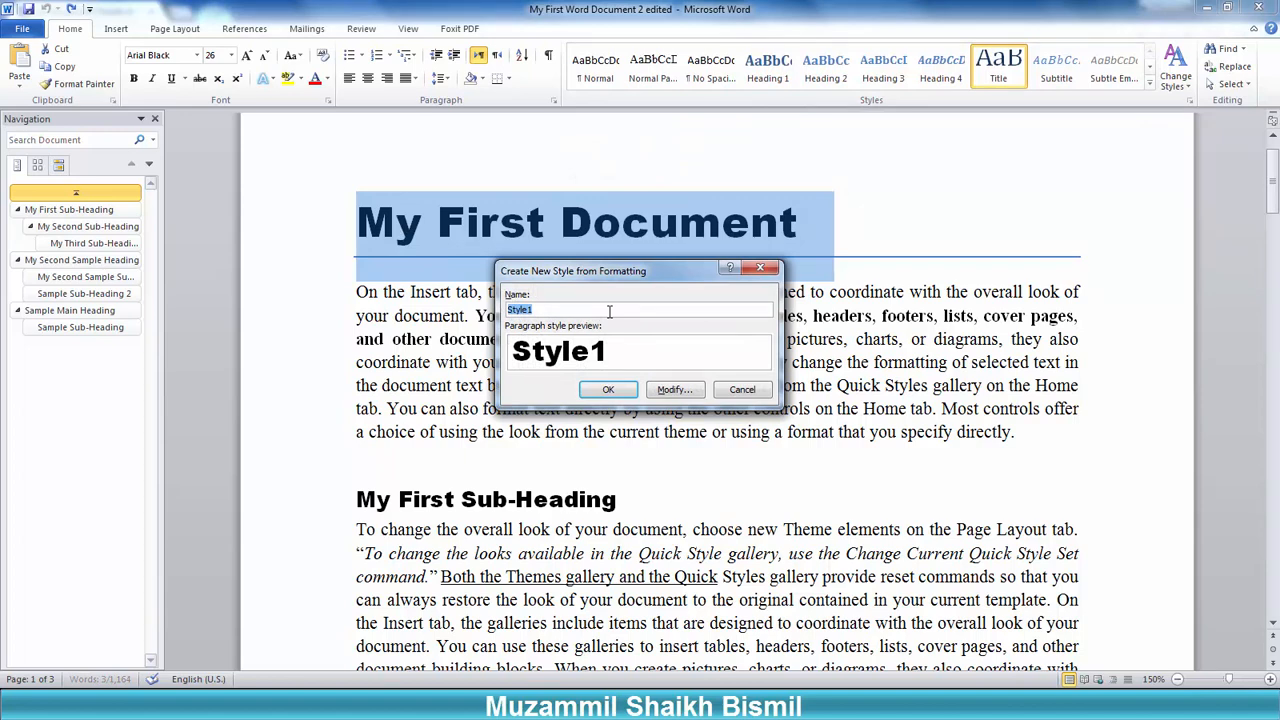
pyautogui.write('My Ti')
pyautogui.click(596, 389)
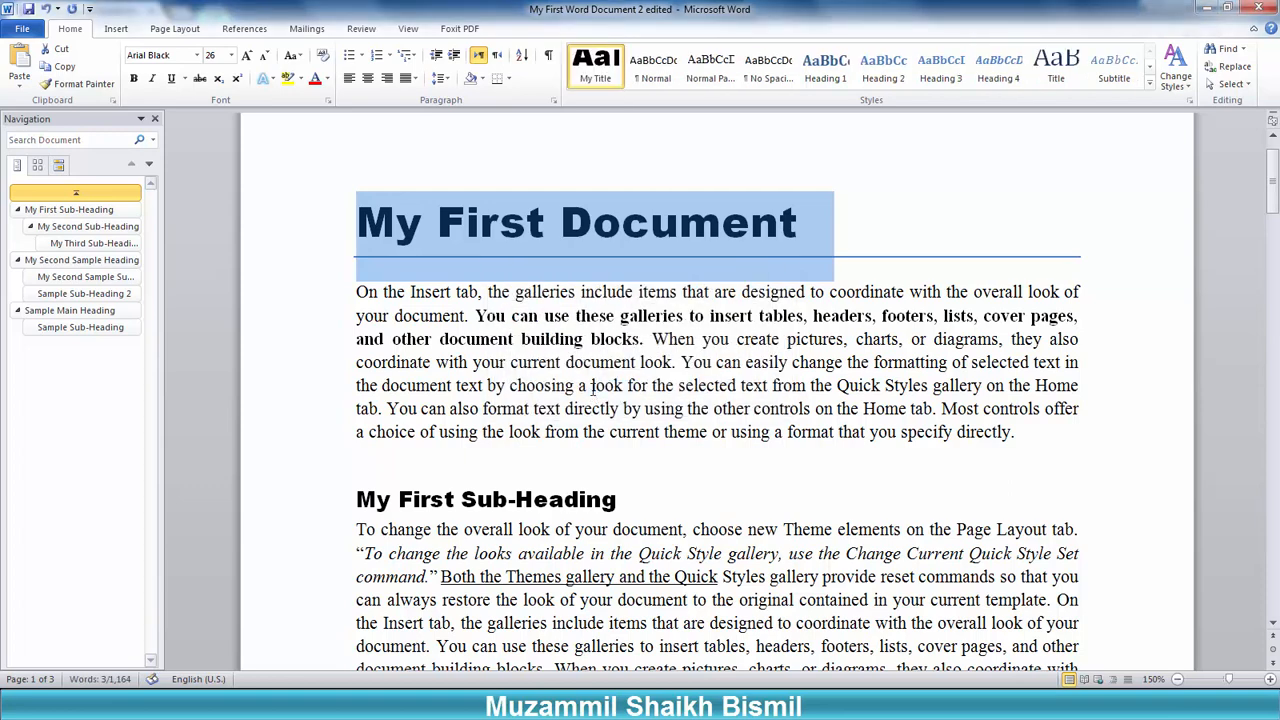
# Step: Add the line "My New Title" on the blank page at the end of the document
pyautogui.click(518, 363)
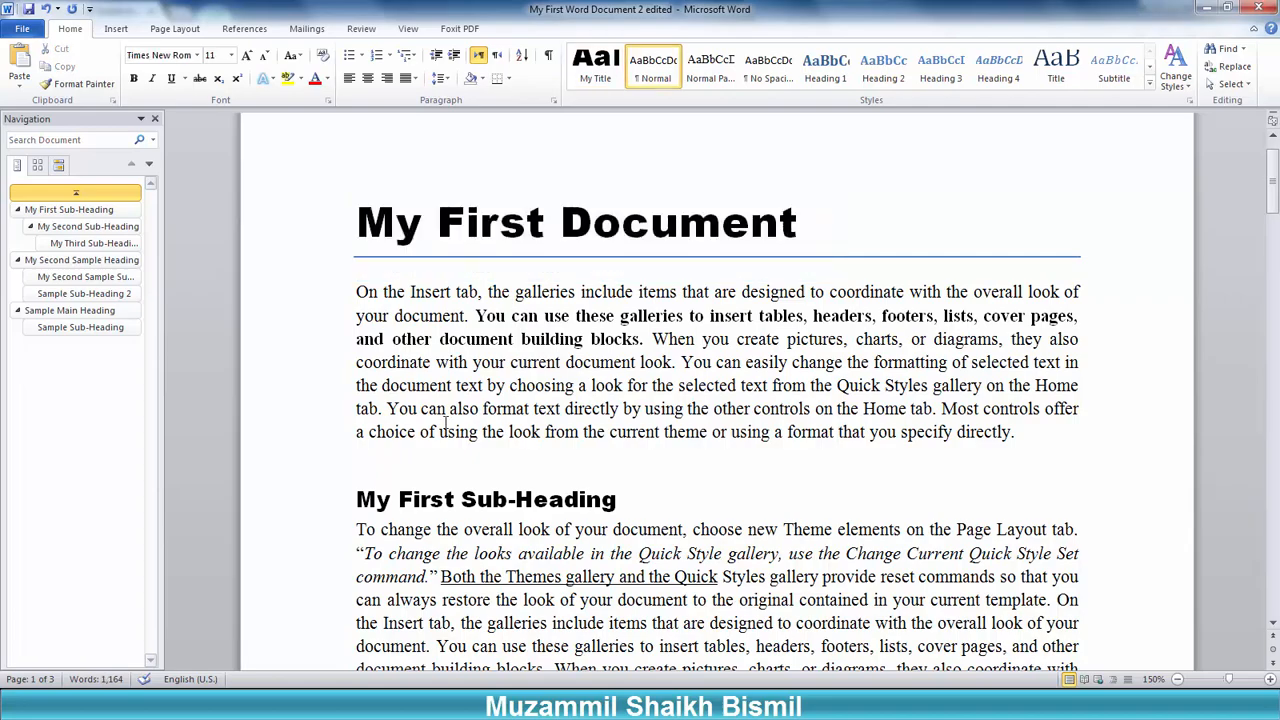
pyautogui.scroll(-3, 445, 422)
pyautogui.scroll(-20, 445, 422)
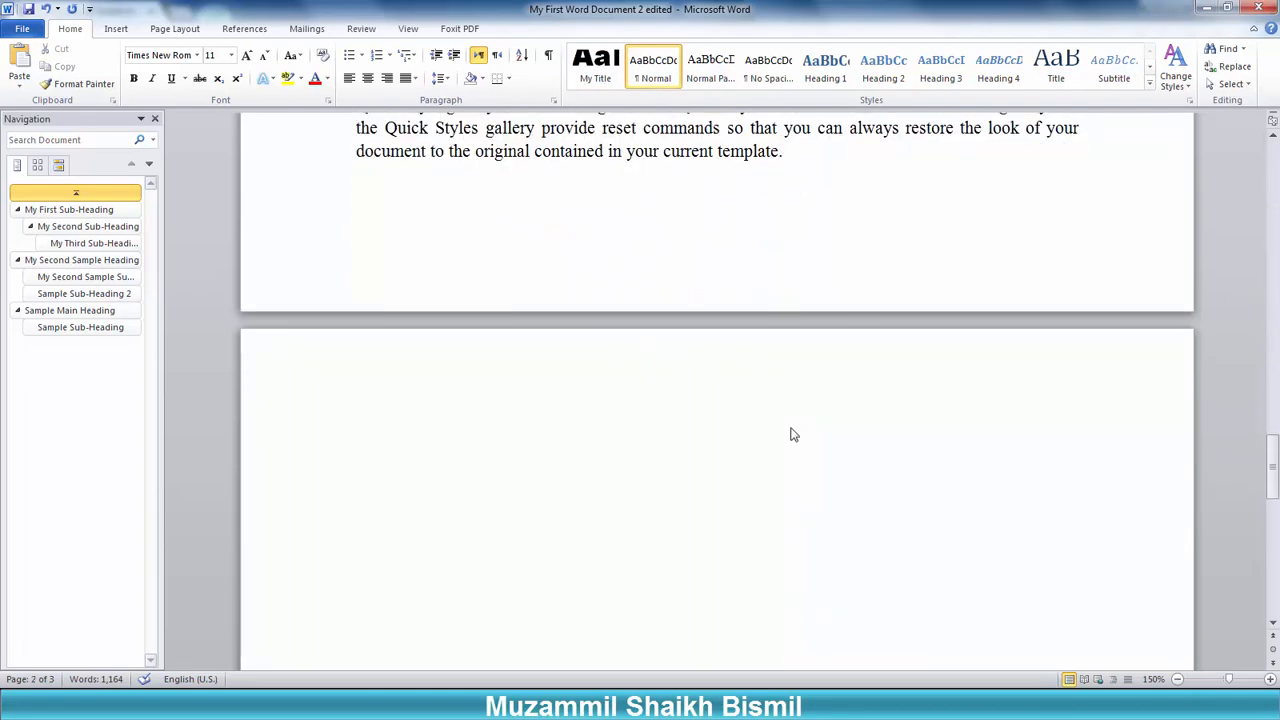
pyautogui.click(840, 159)
pyautogui.hotkey('ctrl', 'Return')
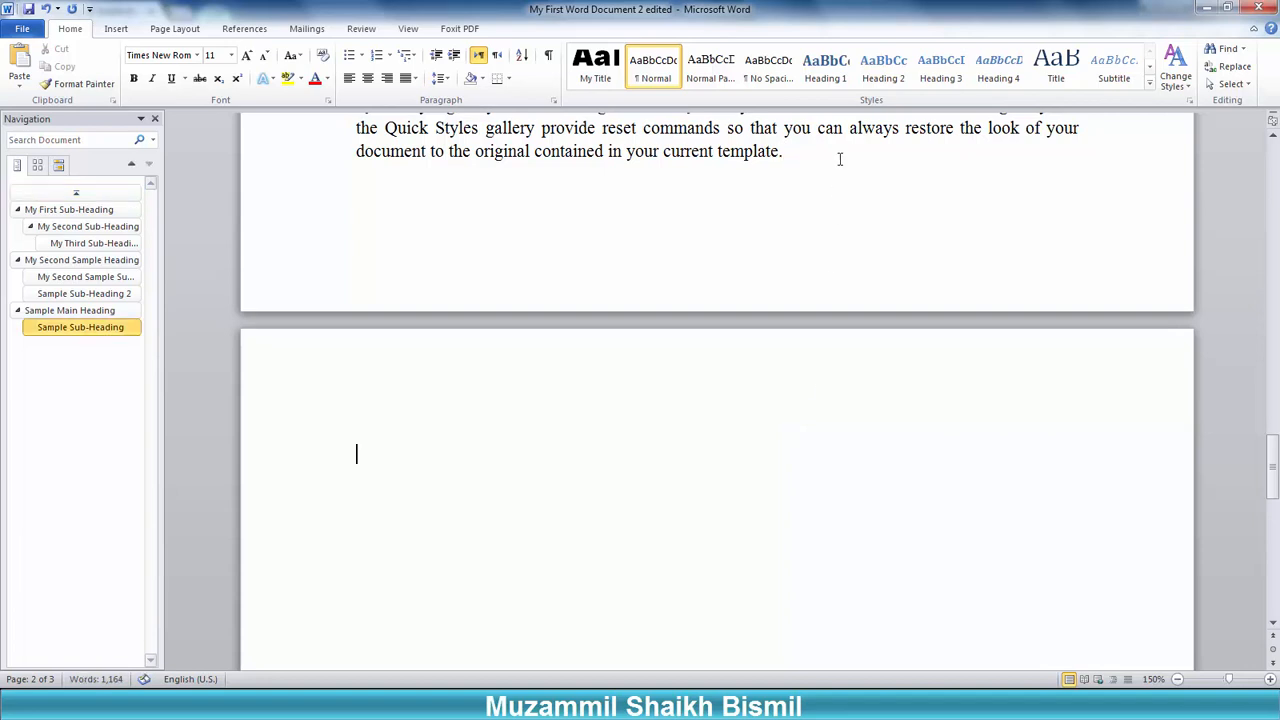
pyautogui.write('My New Title')
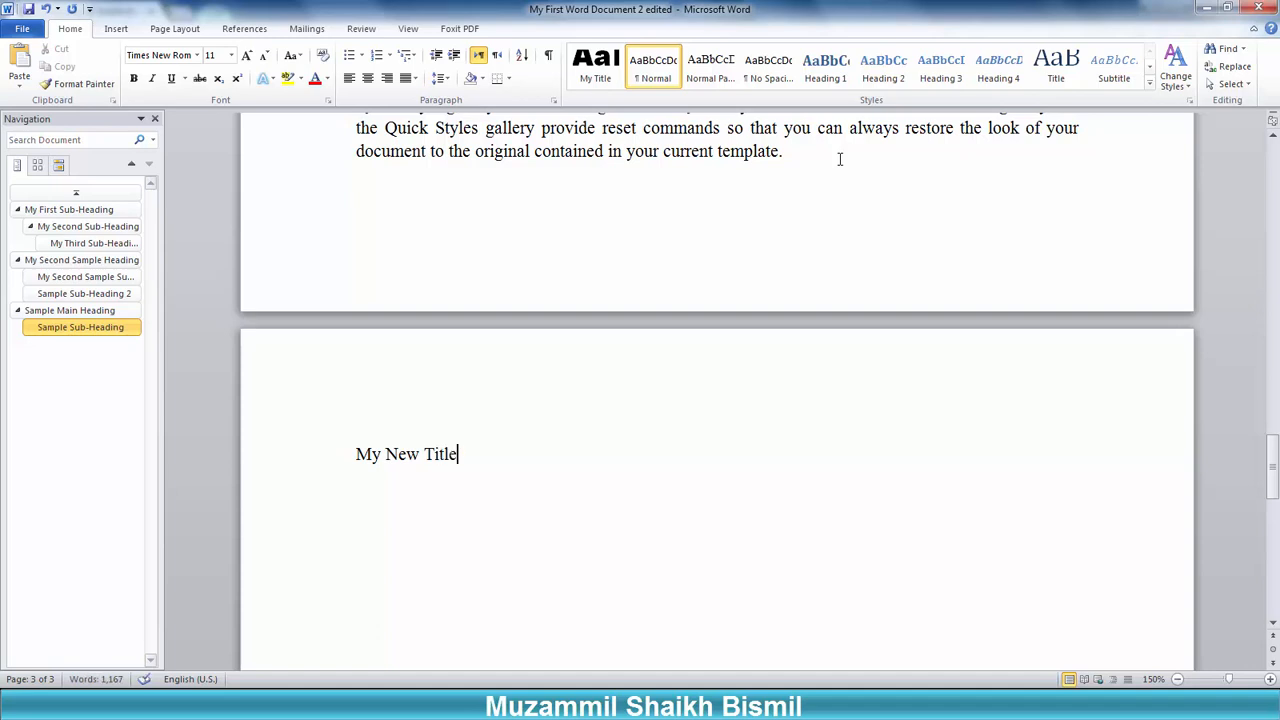
pyautogui.press('Return')
# Step: Apply the custom "My Title" style to the "My New Title" line
pyautogui.click(315, 460)
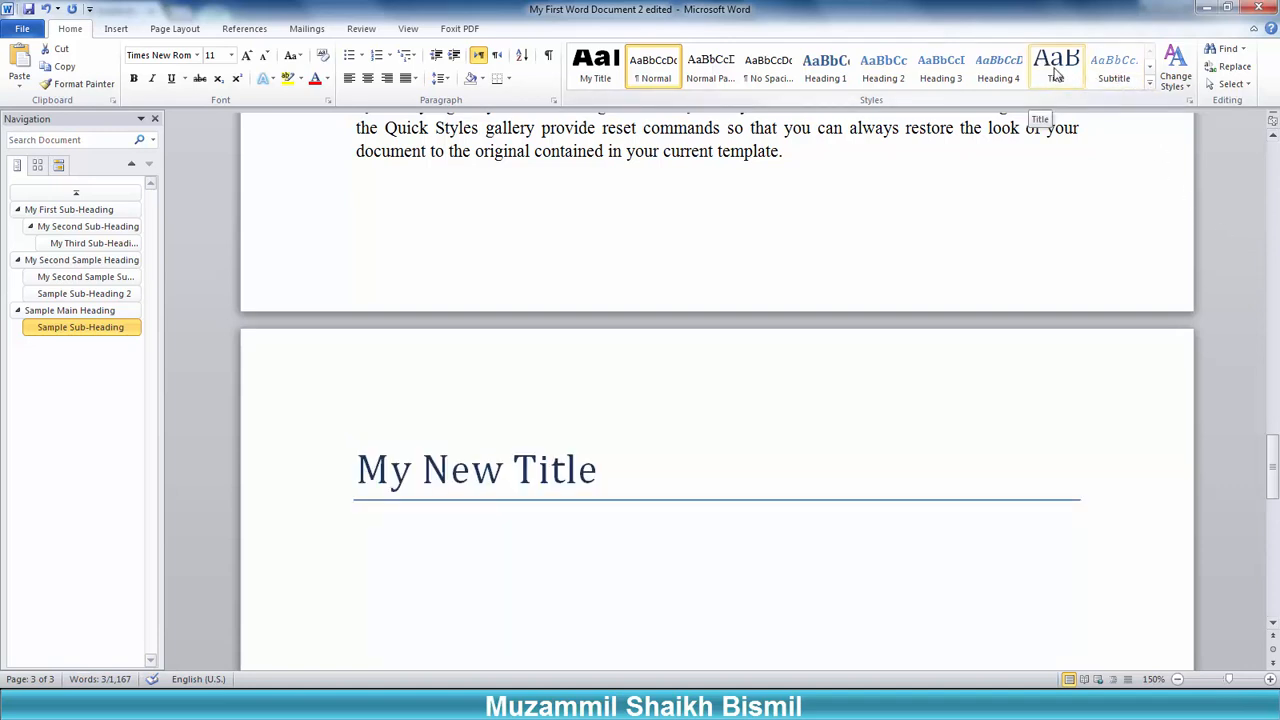
pyautogui.click(1150, 68)
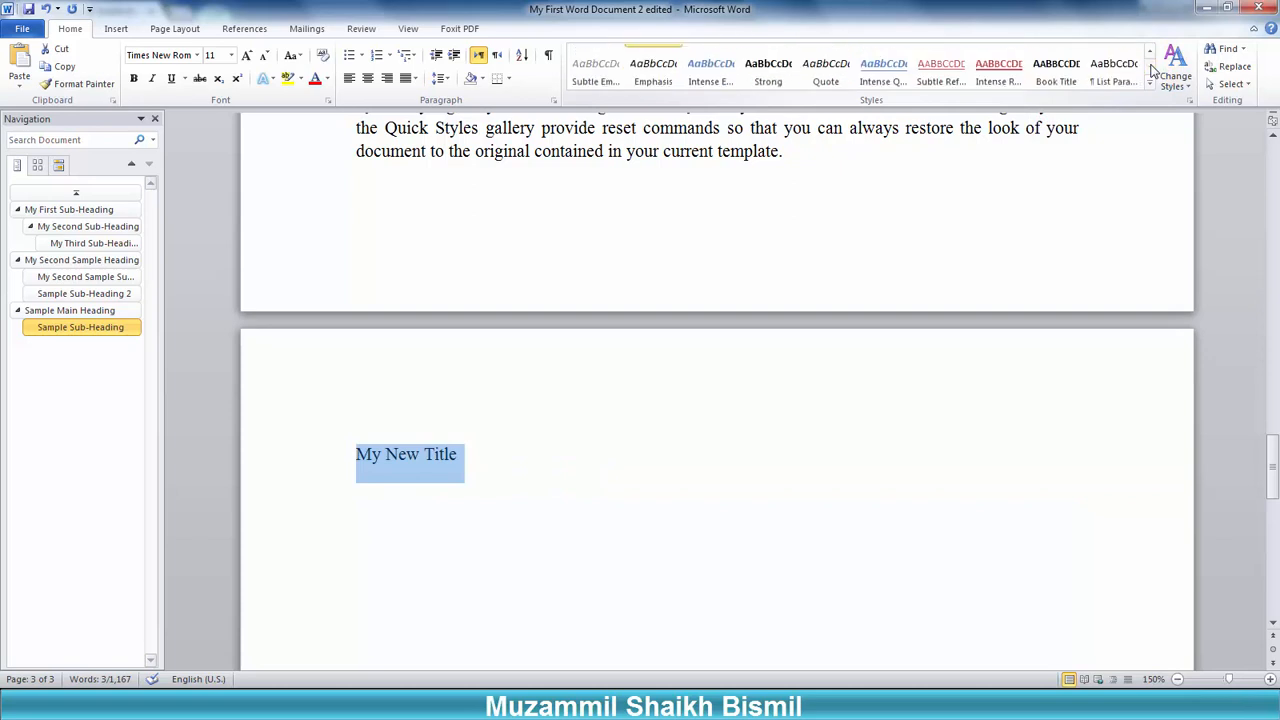
pyautogui.click(1150, 86)
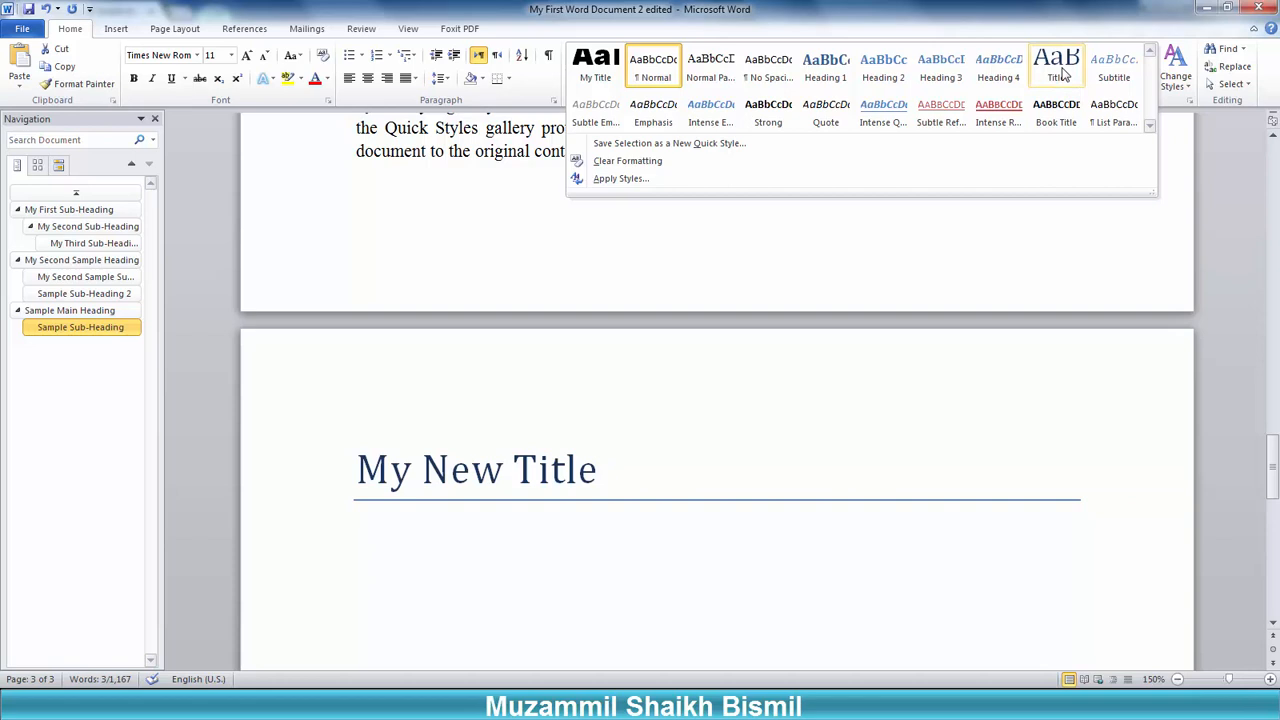
pyautogui.click(595, 80)
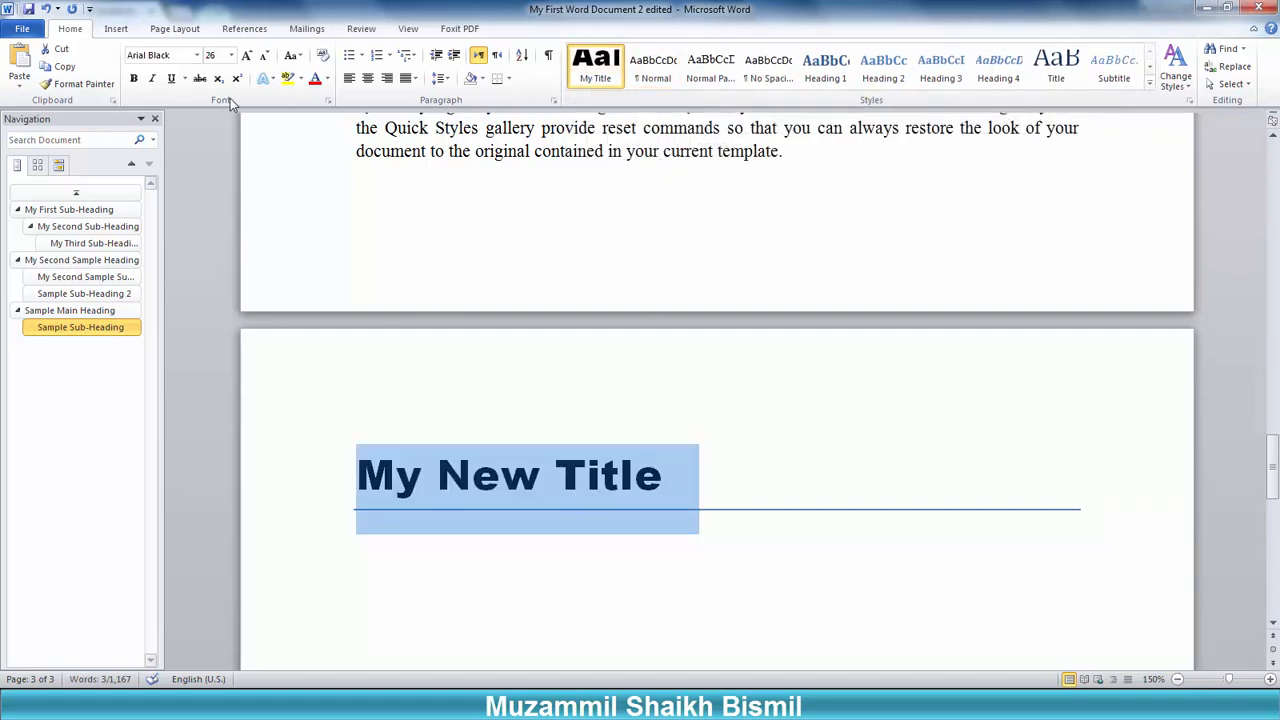
# Step: Compare the "My First Document" title on the first page with "My New Title" on the last page
pyautogui.scroll(20, 507, 325)
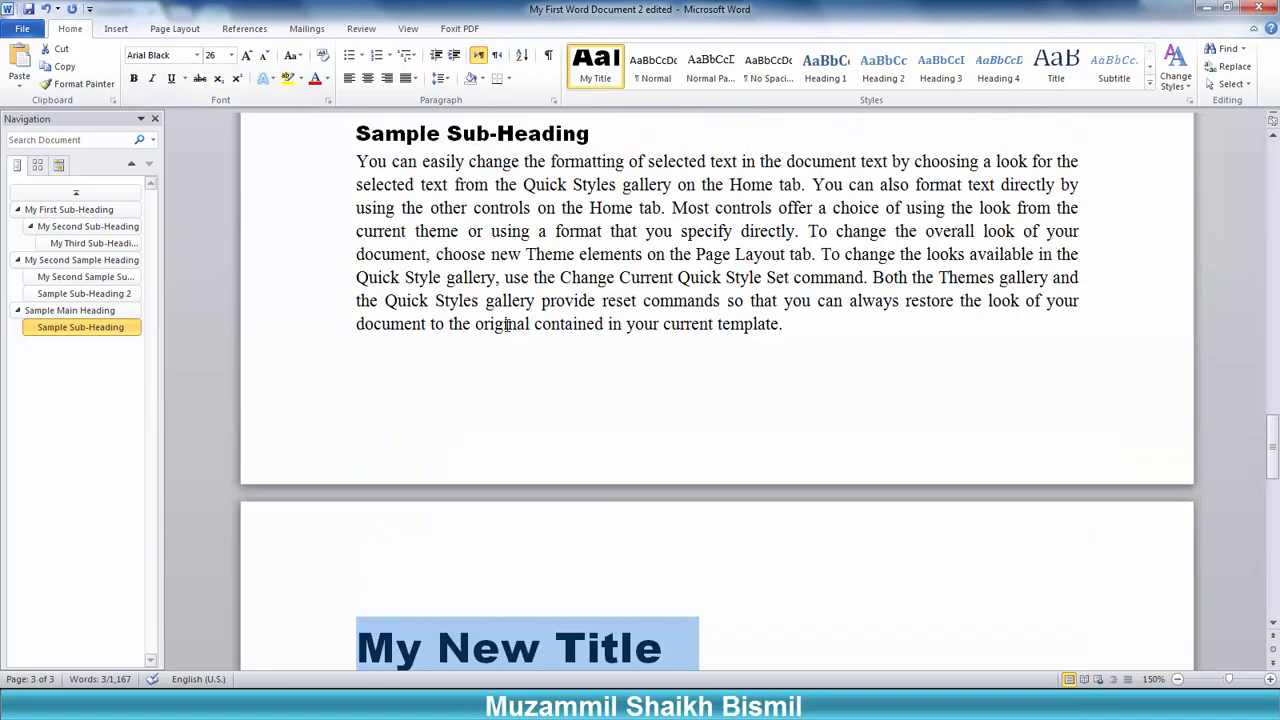
pyautogui.scroll(5, 507, 325)
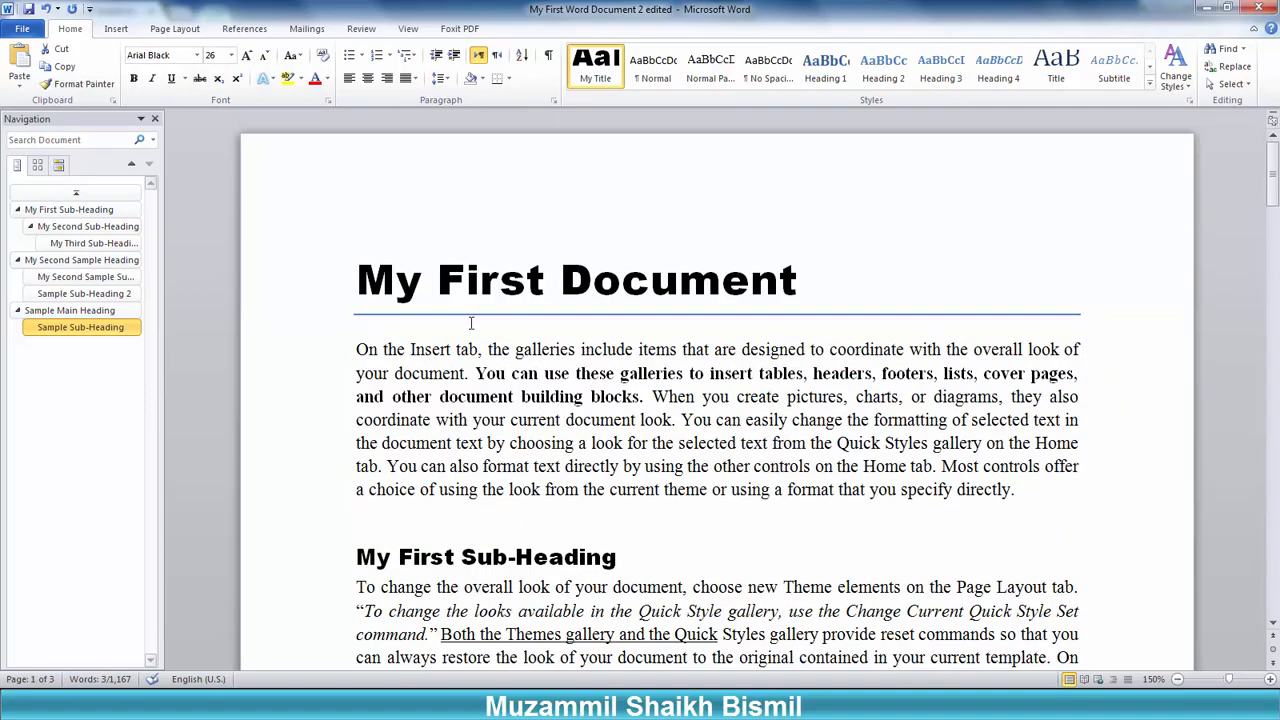
pyautogui.scroll(-15, 505, 436)
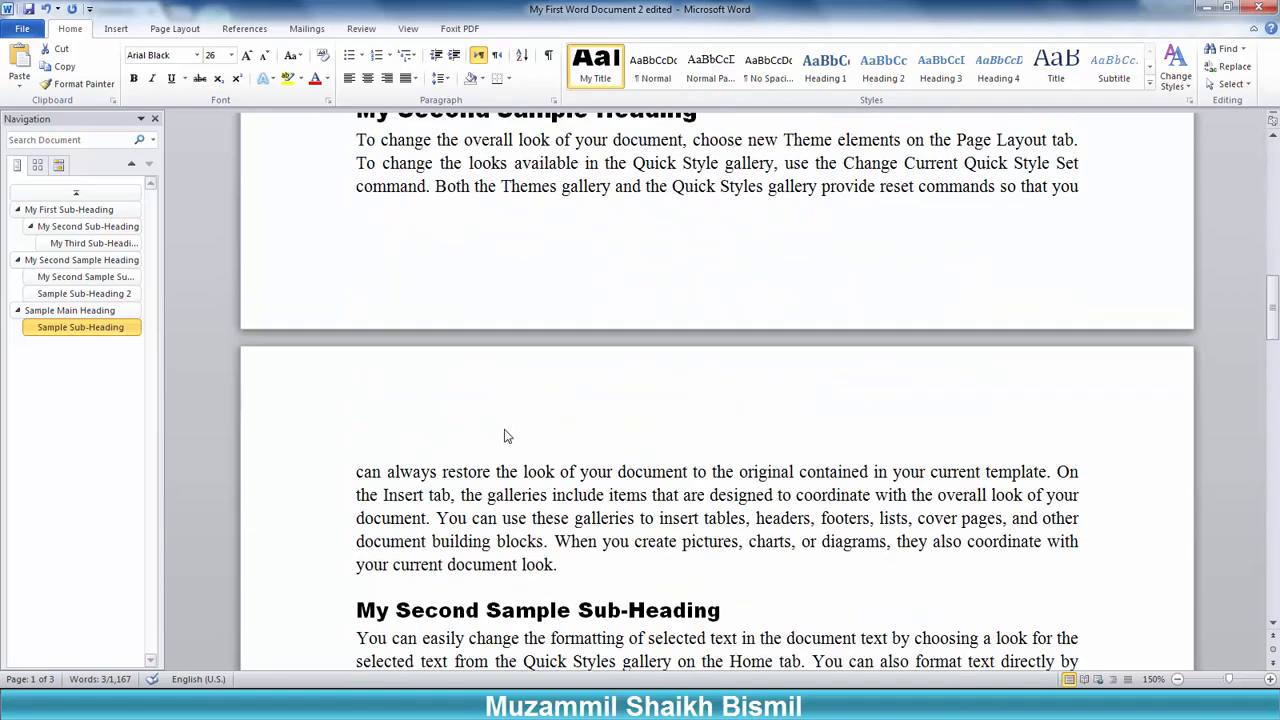
pyautogui.scroll(-10, 505, 436)
pyautogui.scroll(-2, 505, 436)
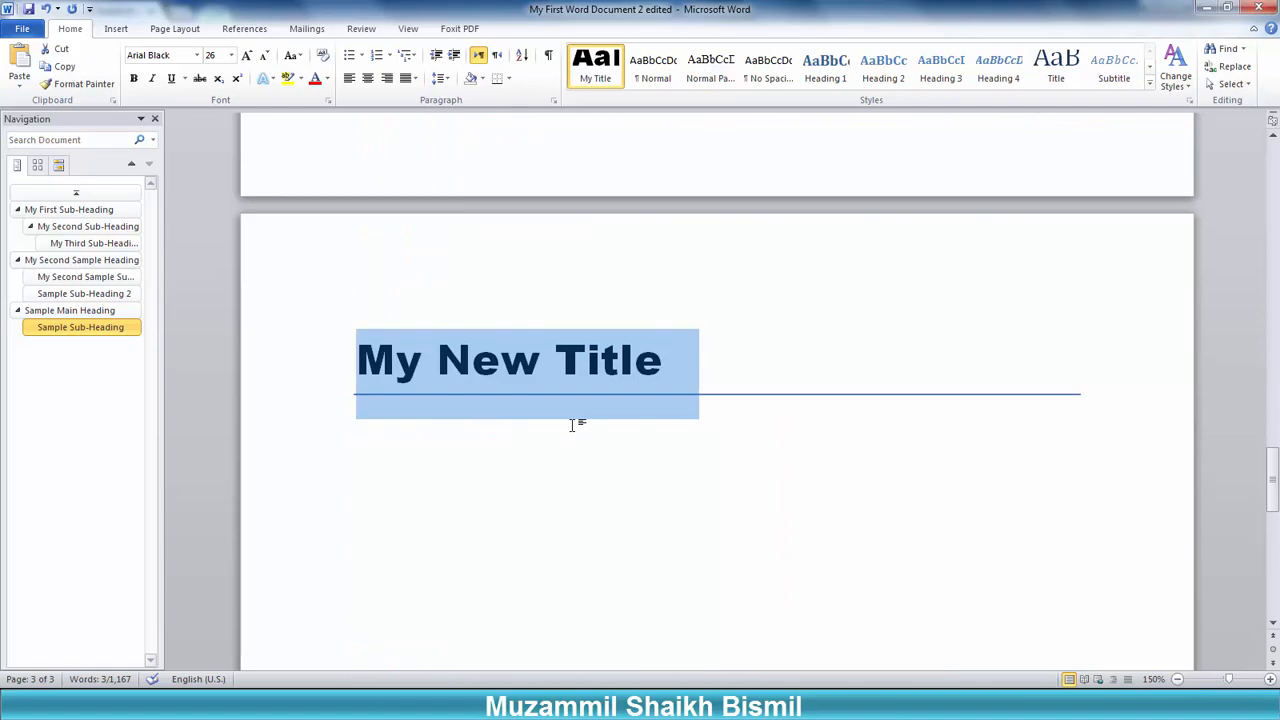
pyautogui.scroll(8, 563, 435)
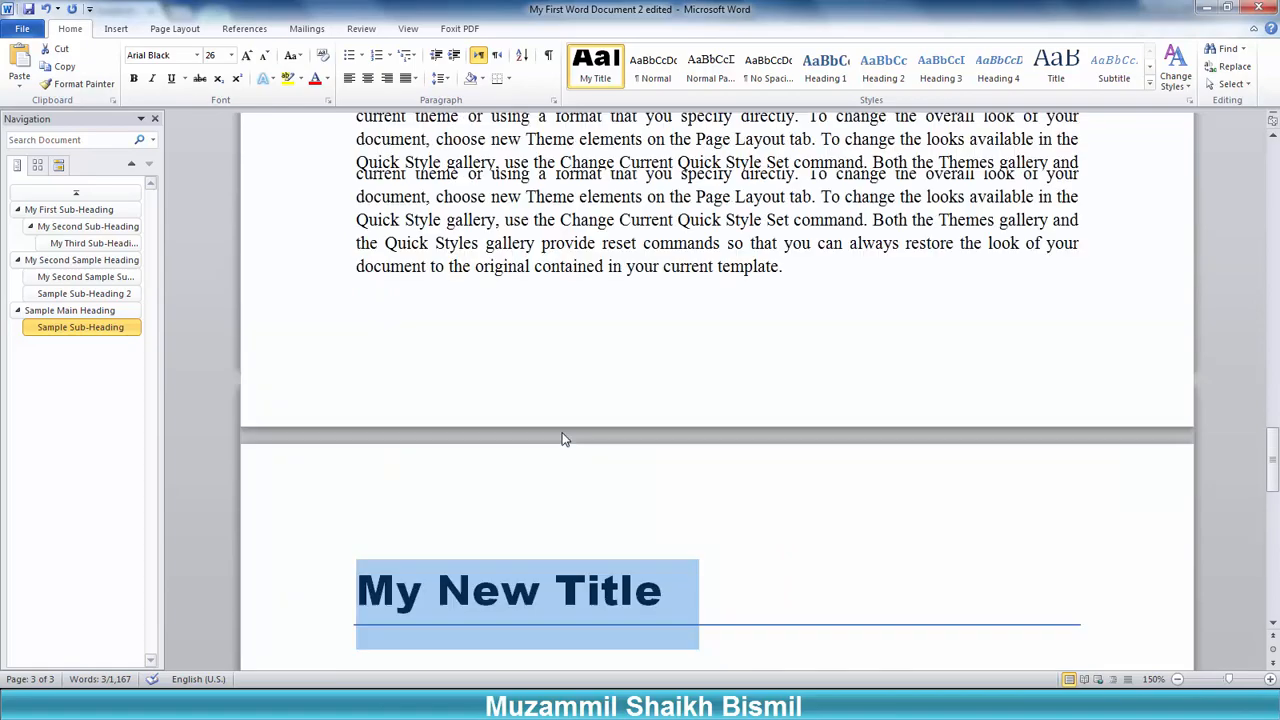
pyautogui.scroll(17, 563, 437)
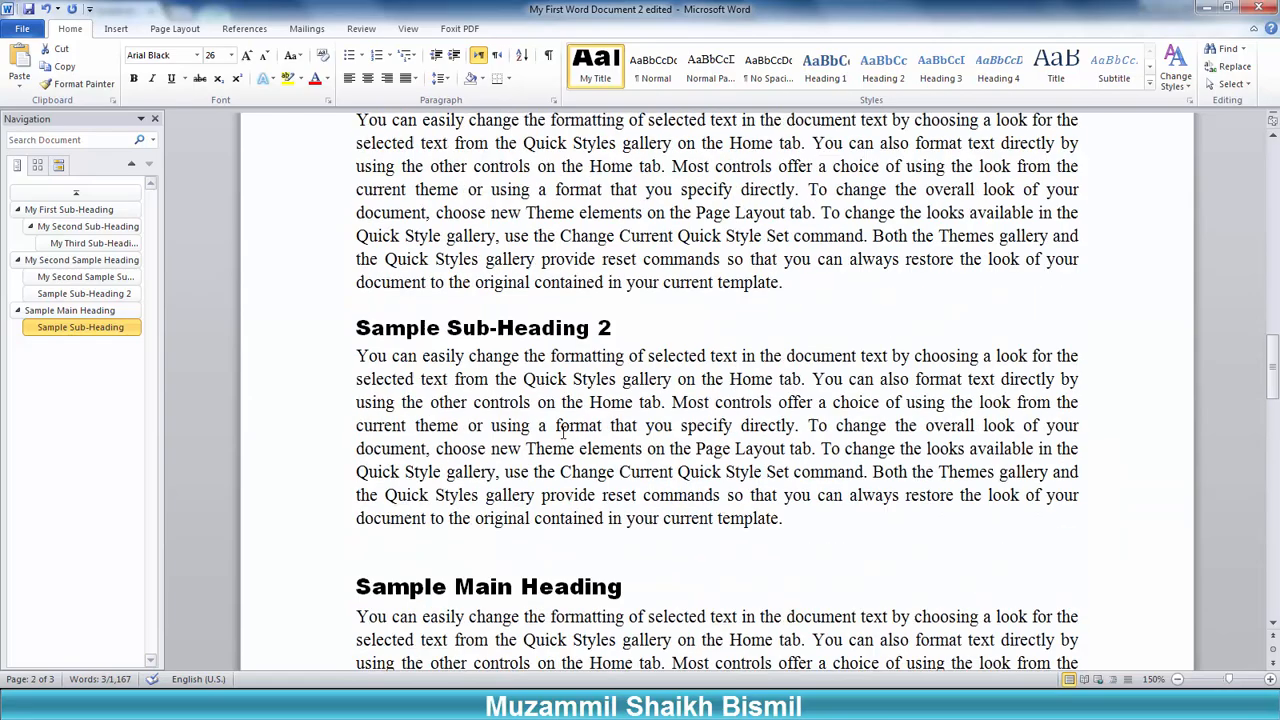
pyautogui.scroll(20, 563, 437)
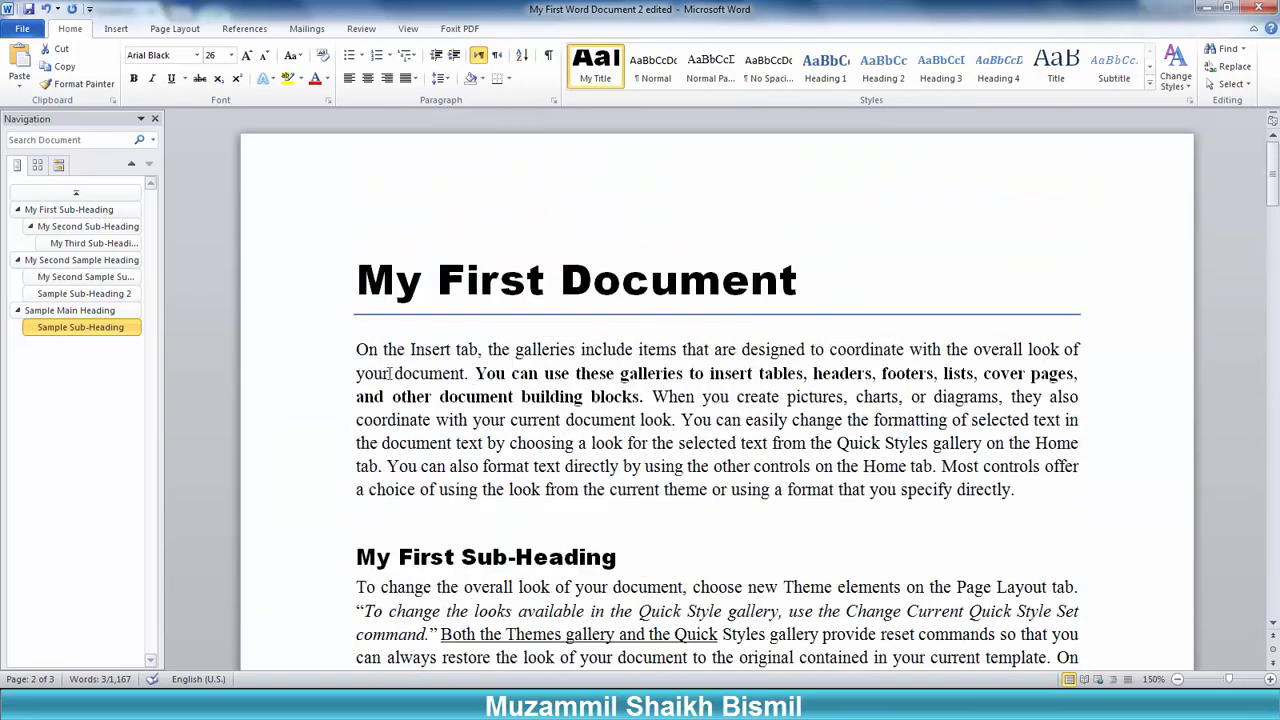
# Step: Try font size 48 on the "My First Document" title and settle on size 36
pyautogui.click(314, 290)
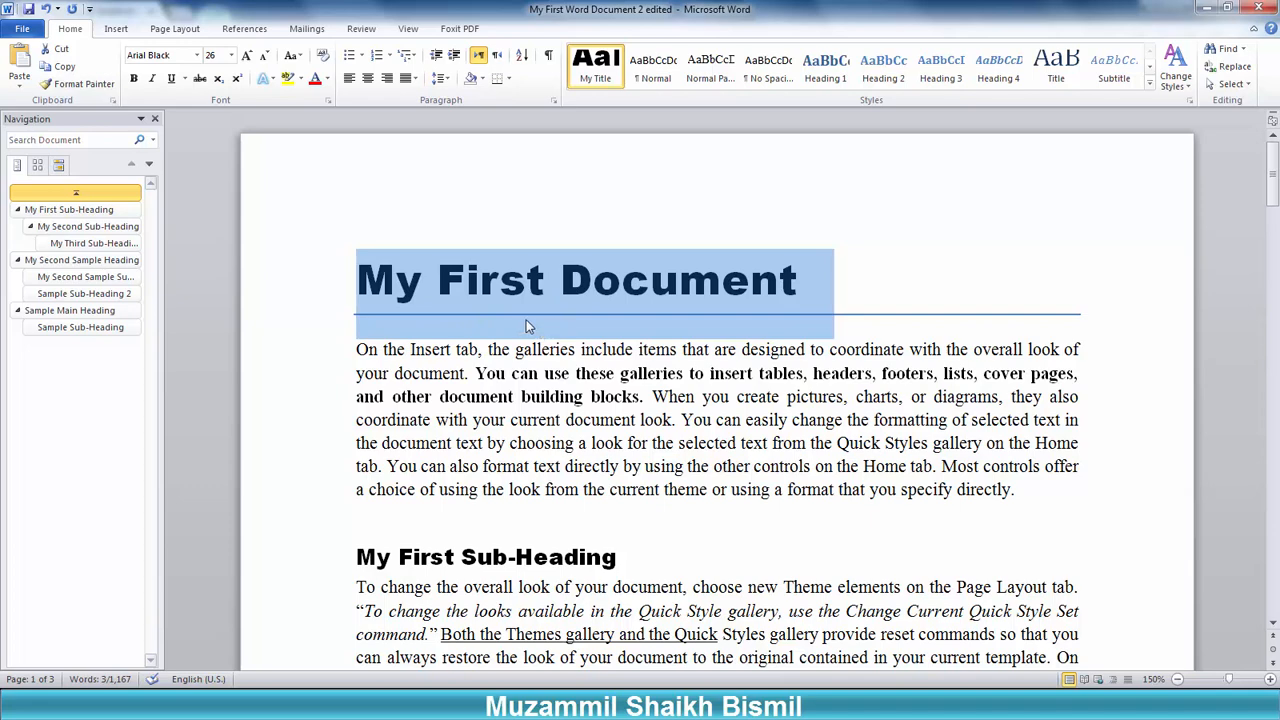
pyautogui.click(231, 55)
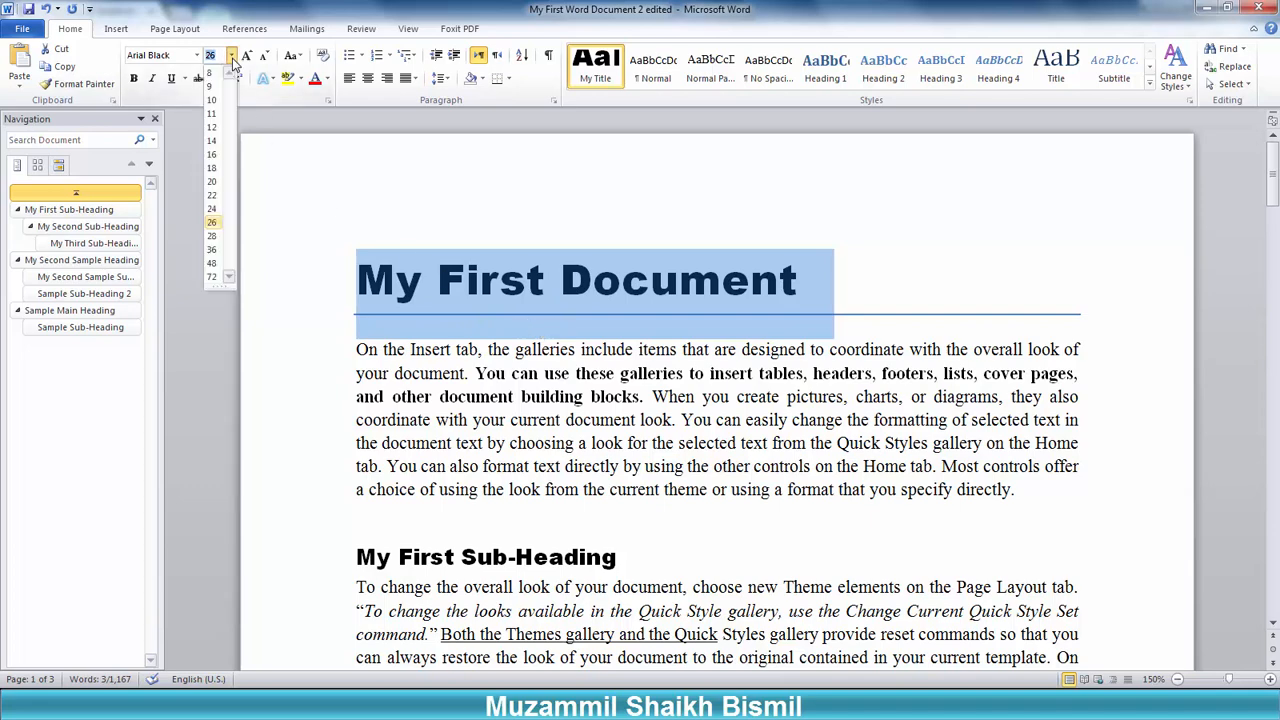
pyautogui.click(211, 266)
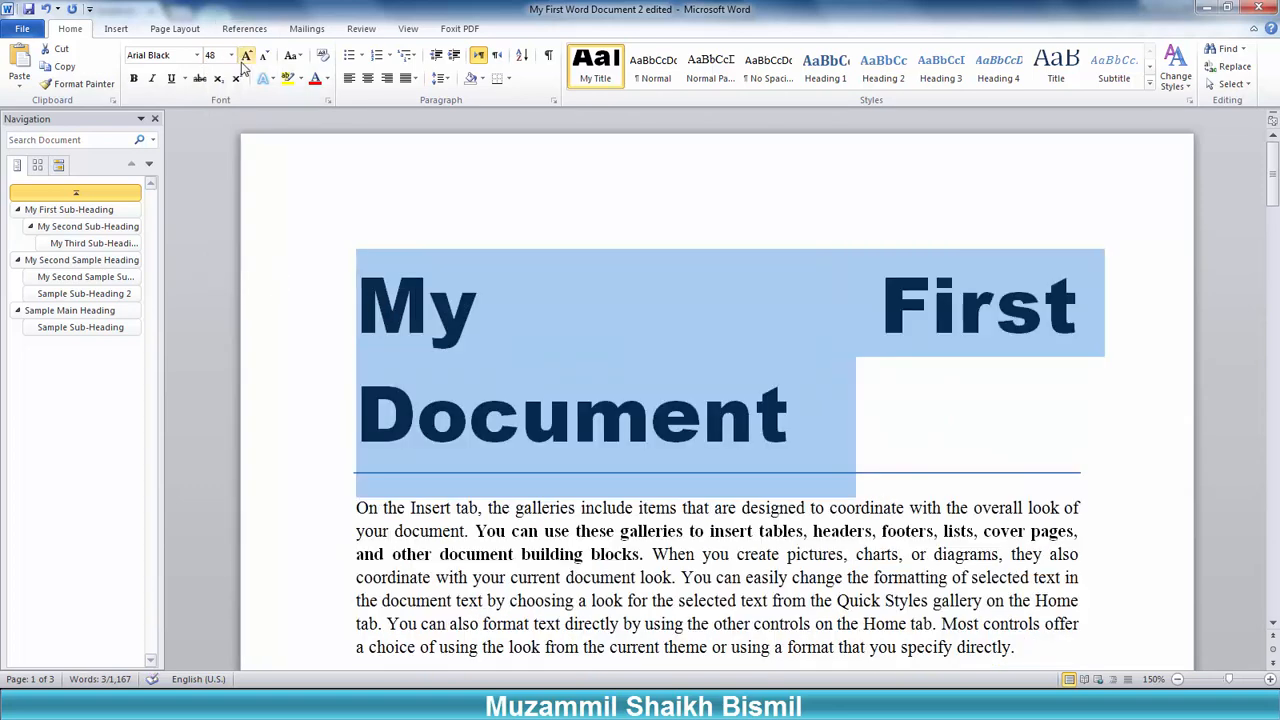
pyautogui.click(230, 56)
pyautogui.click(213, 250)
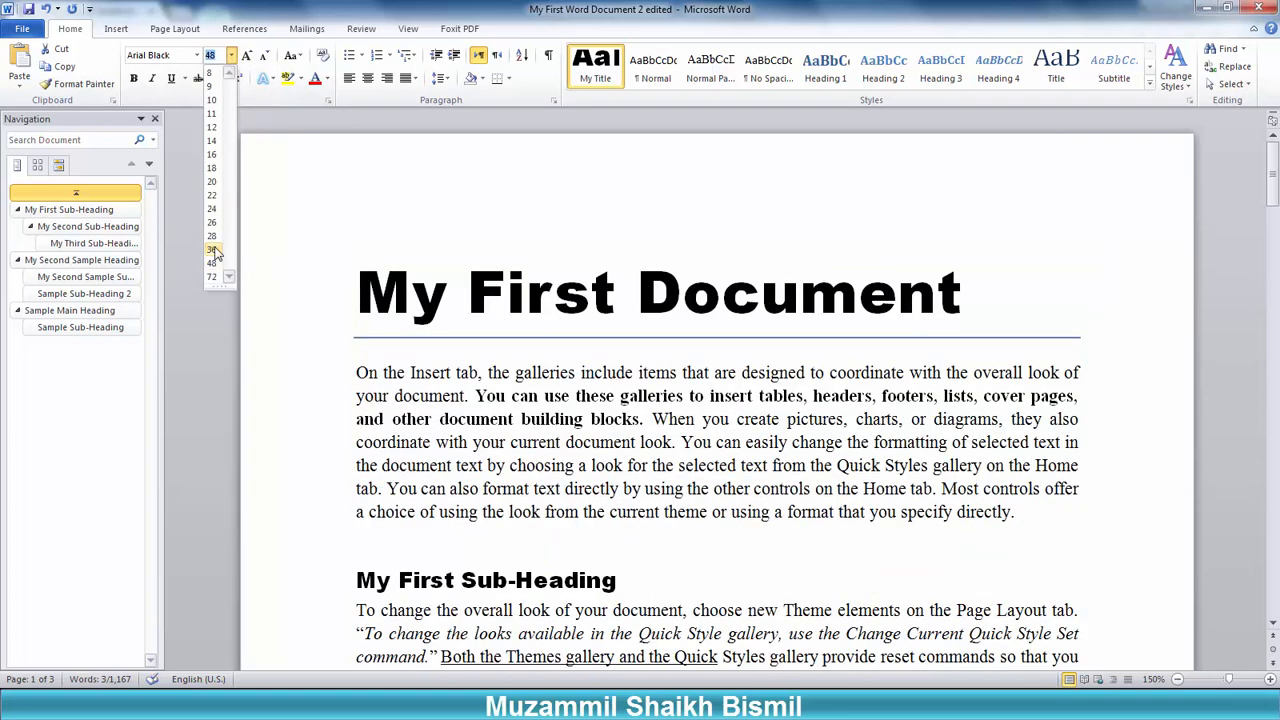
# Step: Compare the resized "My First Document" title on the first page with "My New Title" on the last page
pyautogui.click(474, 296)
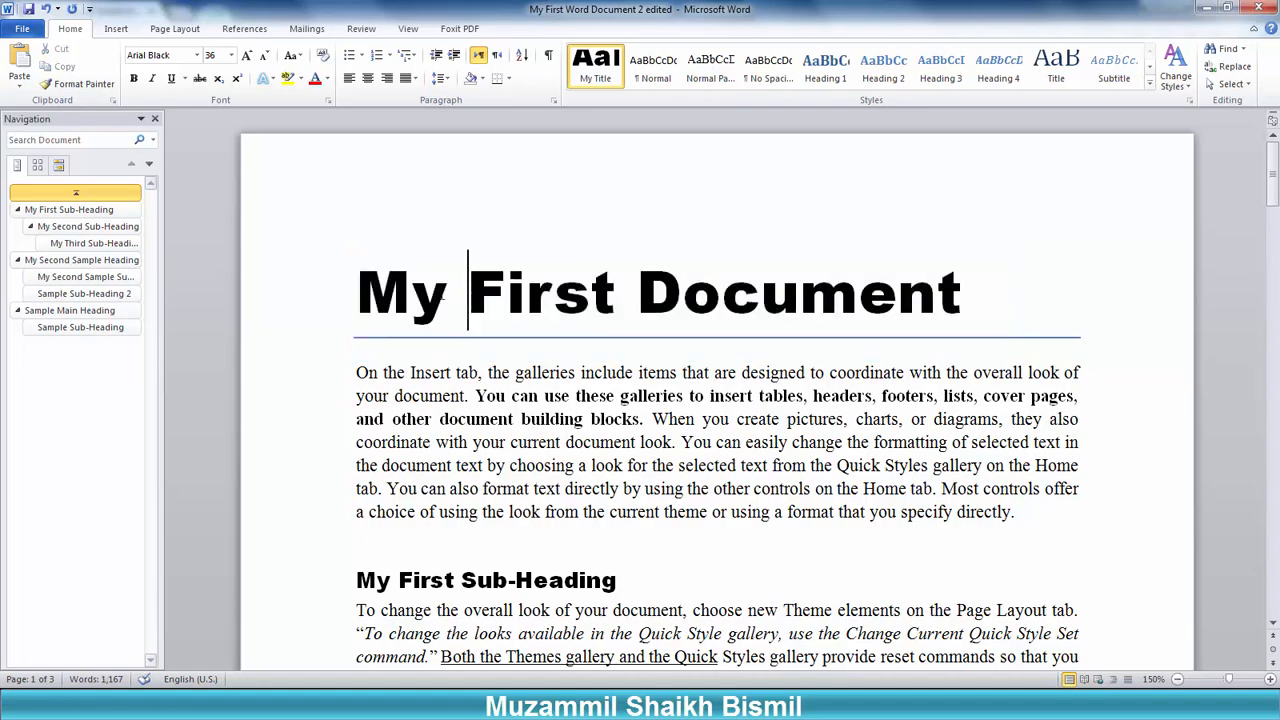
pyautogui.click(314, 310)
pyautogui.scroll(-15, 358, 376)
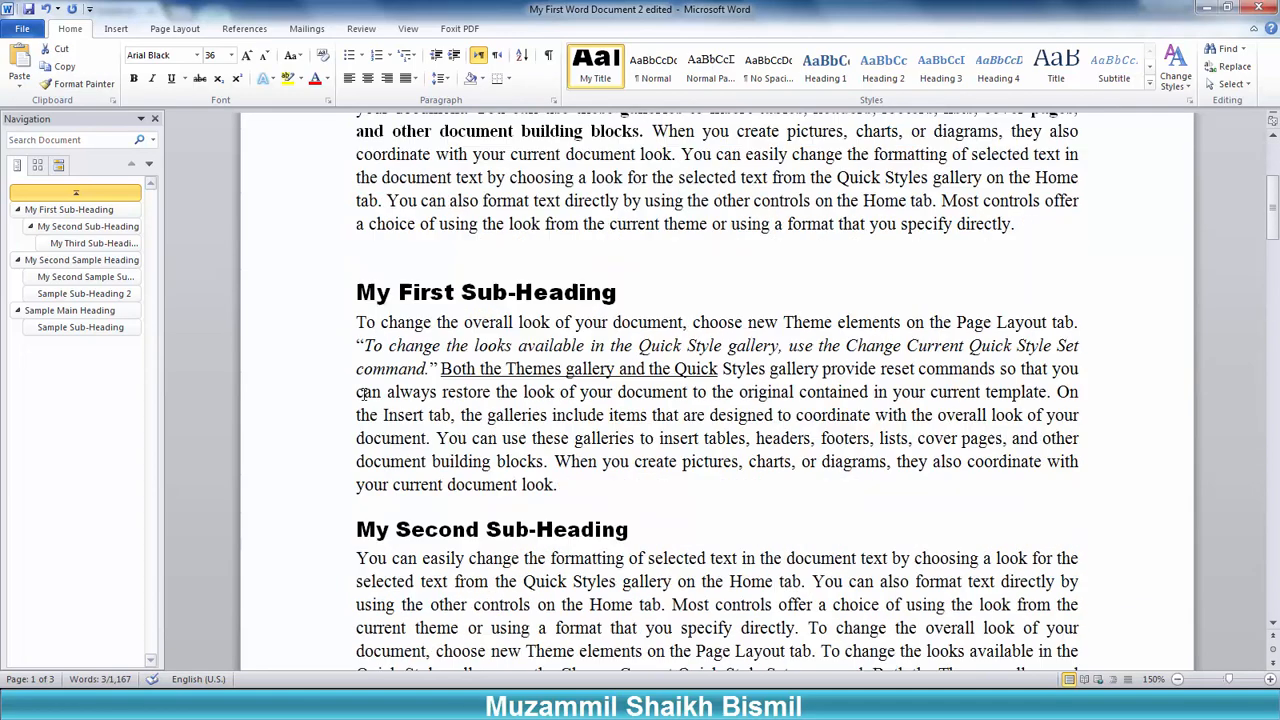
pyautogui.scroll(-10, 362, 397)
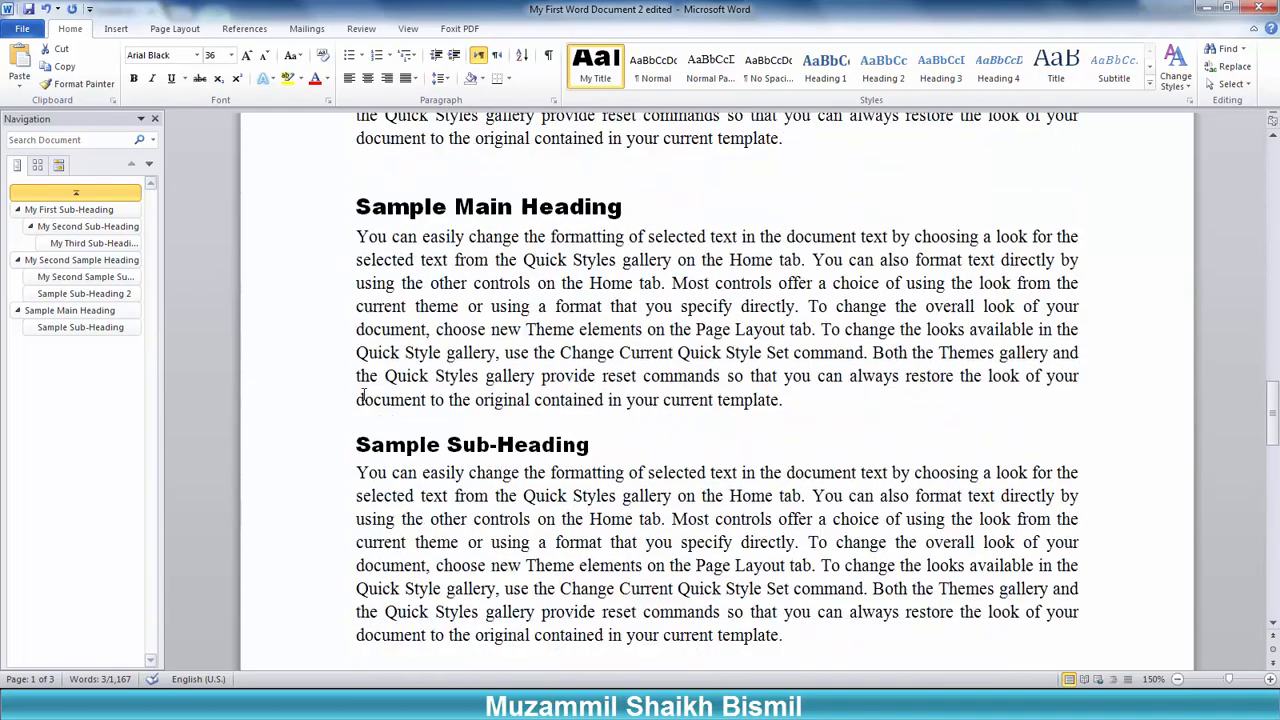
pyautogui.click(437, 300)
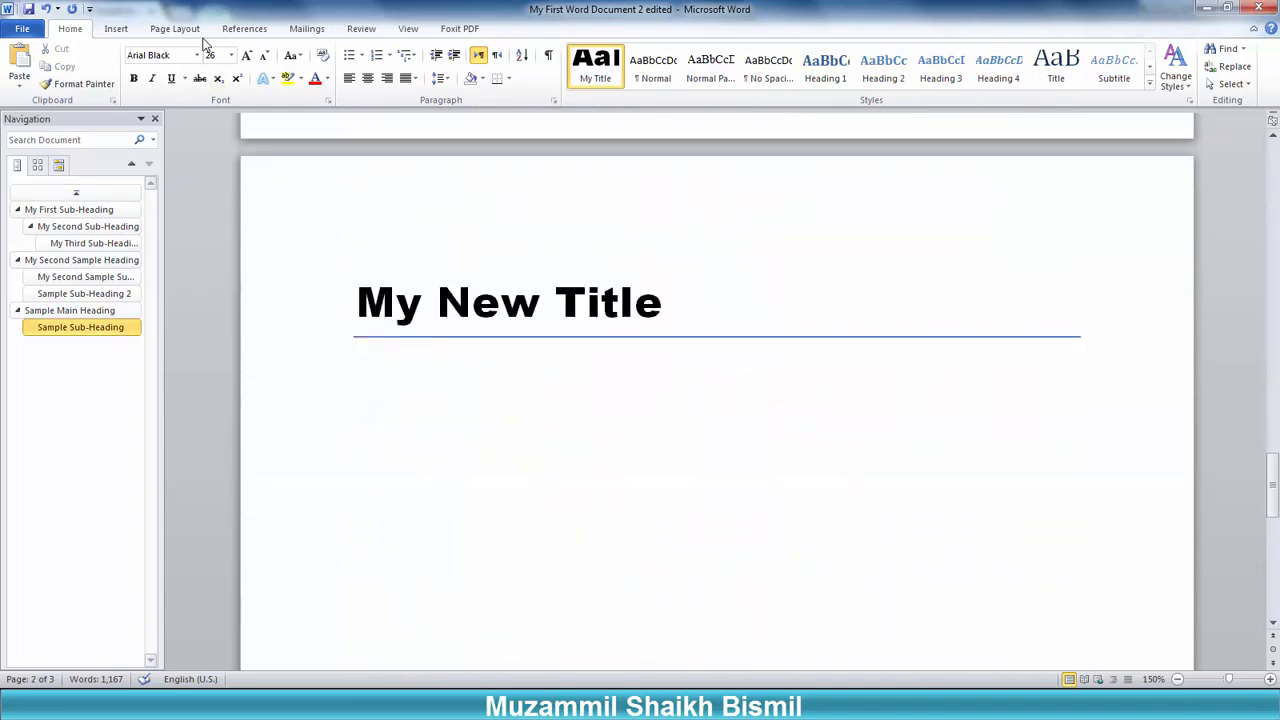
pyautogui.scroll(18, 468, 323)
pyautogui.scroll(8, 468, 323)
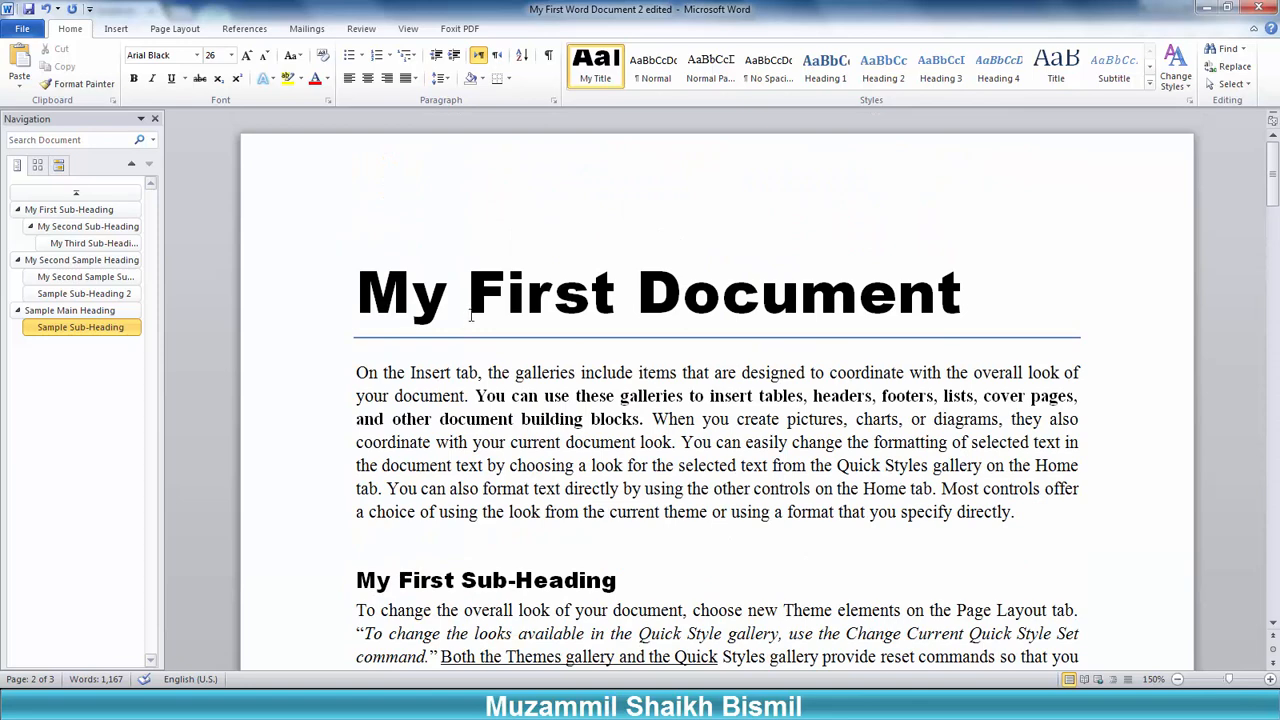
# Step: Undo the last font size change on the "My First Document" title
pyautogui.click(470, 315)
pyautogui.tripleClick(470, 308)
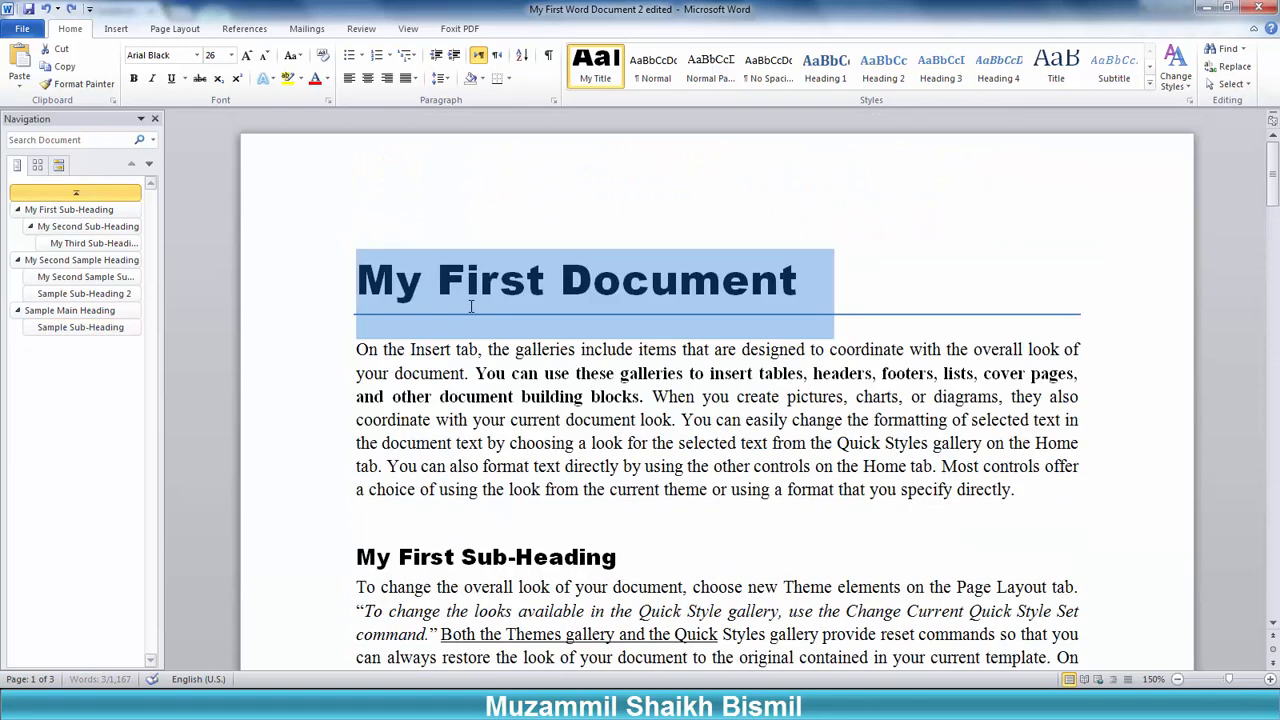
pyautogui.click(397, 285)
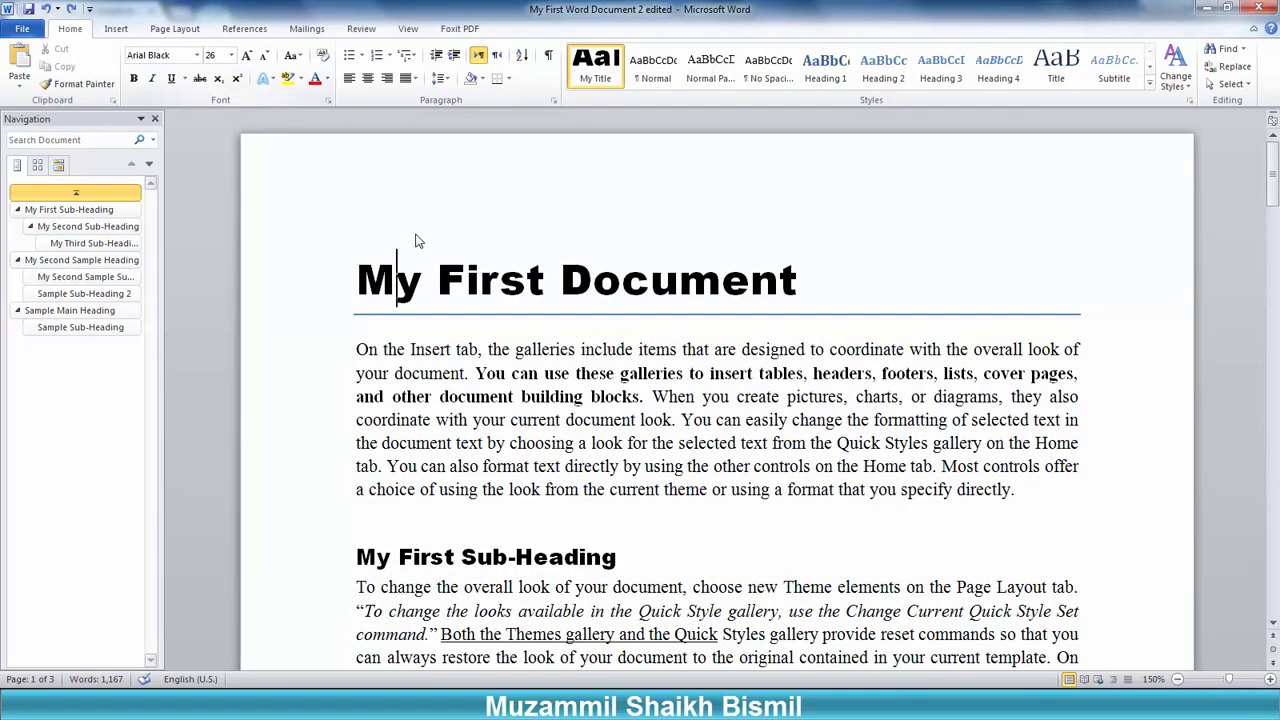
# Step: Select all text in the document with formatting similar to the "My First Document" title
pyautogui.click(439, 283)
pyautogui.rightClick(440, 284)
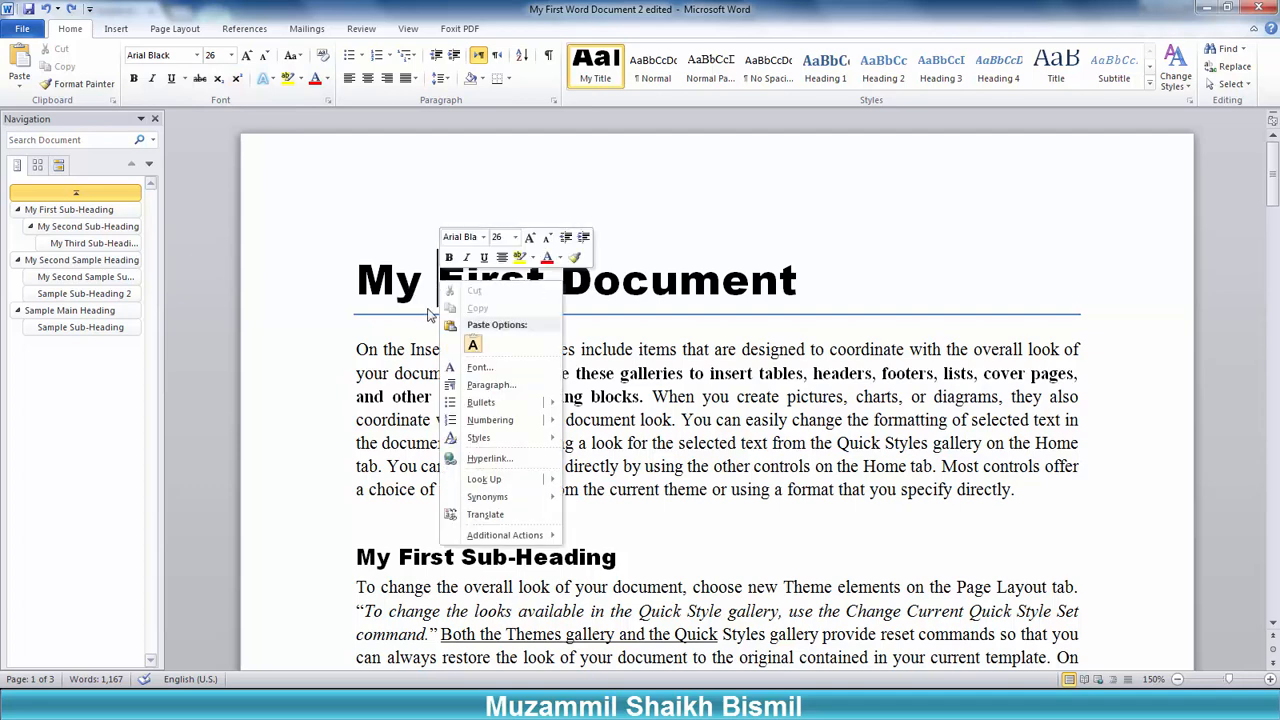
pyautogui.press('Escape')
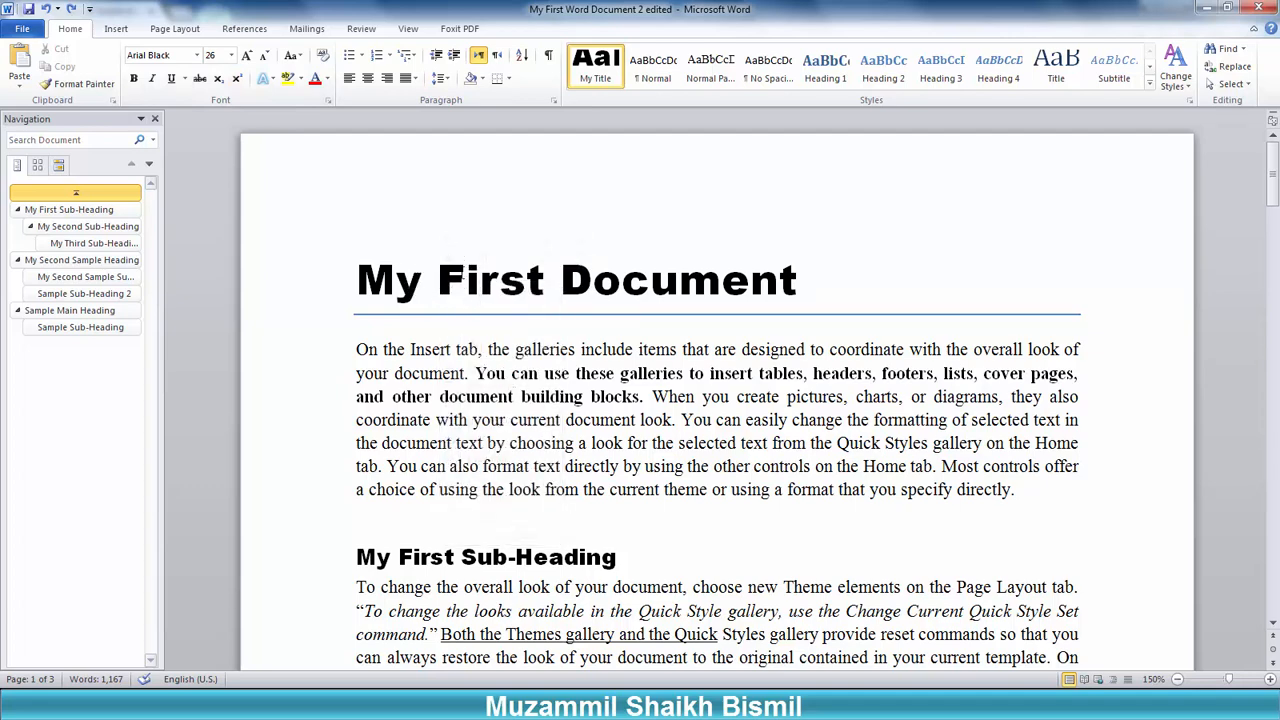
pyautogui.rightClick(461, 273)
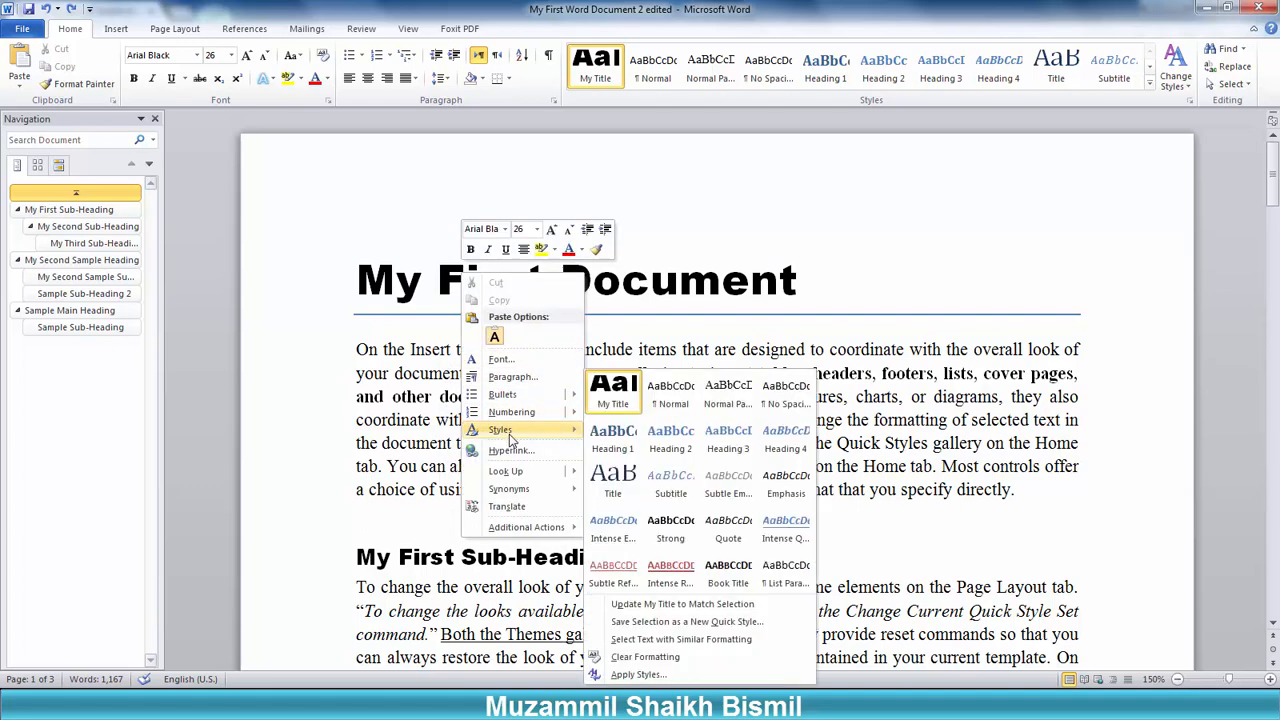
pyautogui.moveTo(515, 432)
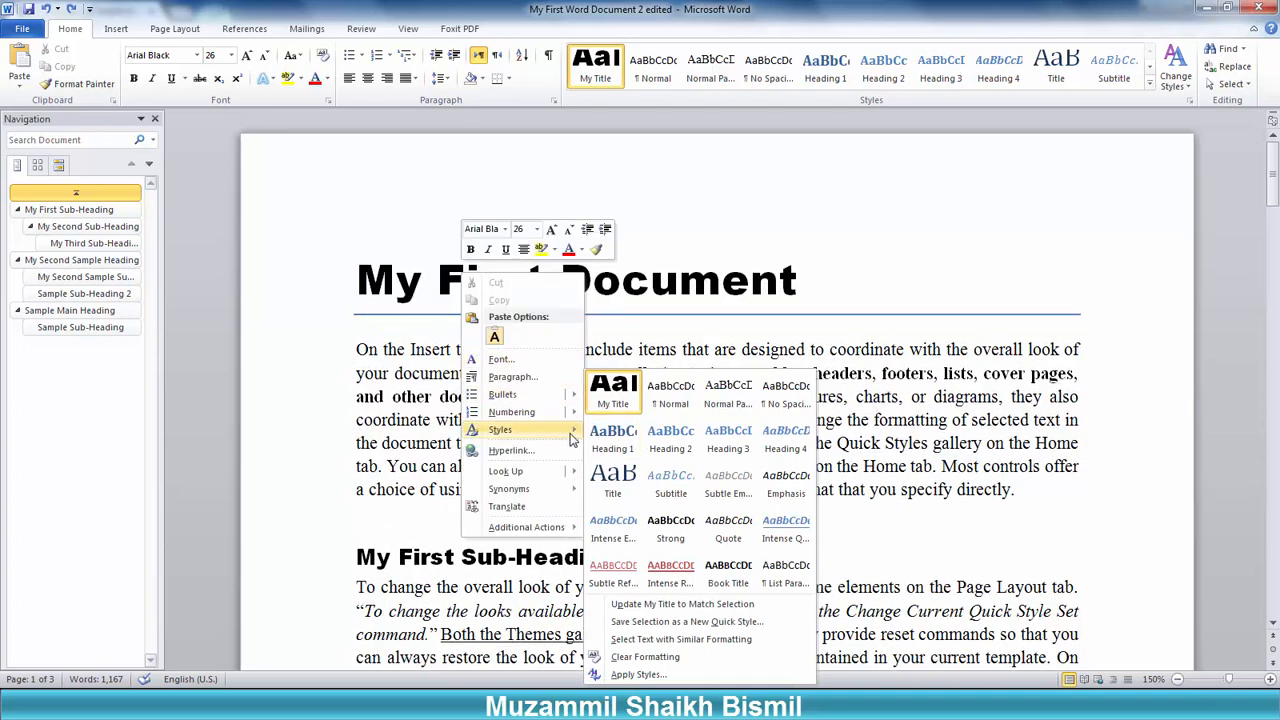
pyautogui.click(657, 640)
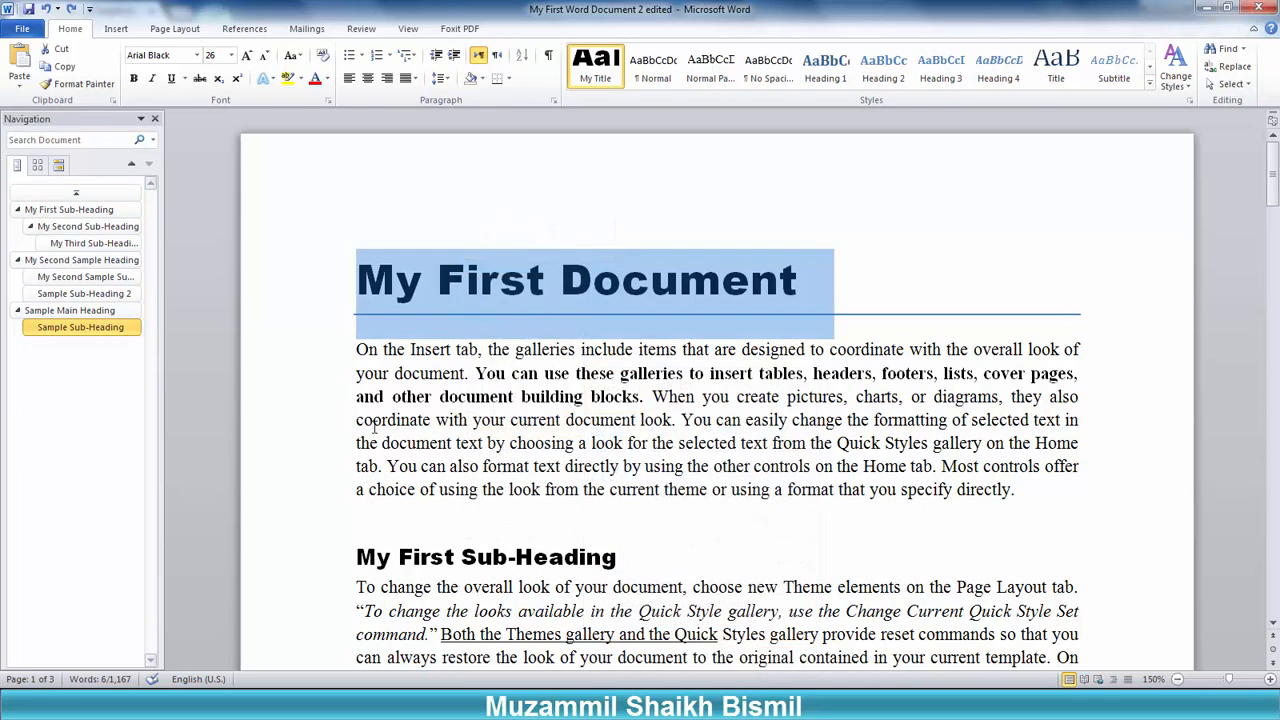
# Step: Set the font size of both selected titles to 36 and check the title on the first page
pyautogui.scroll(-3, 593, 522)
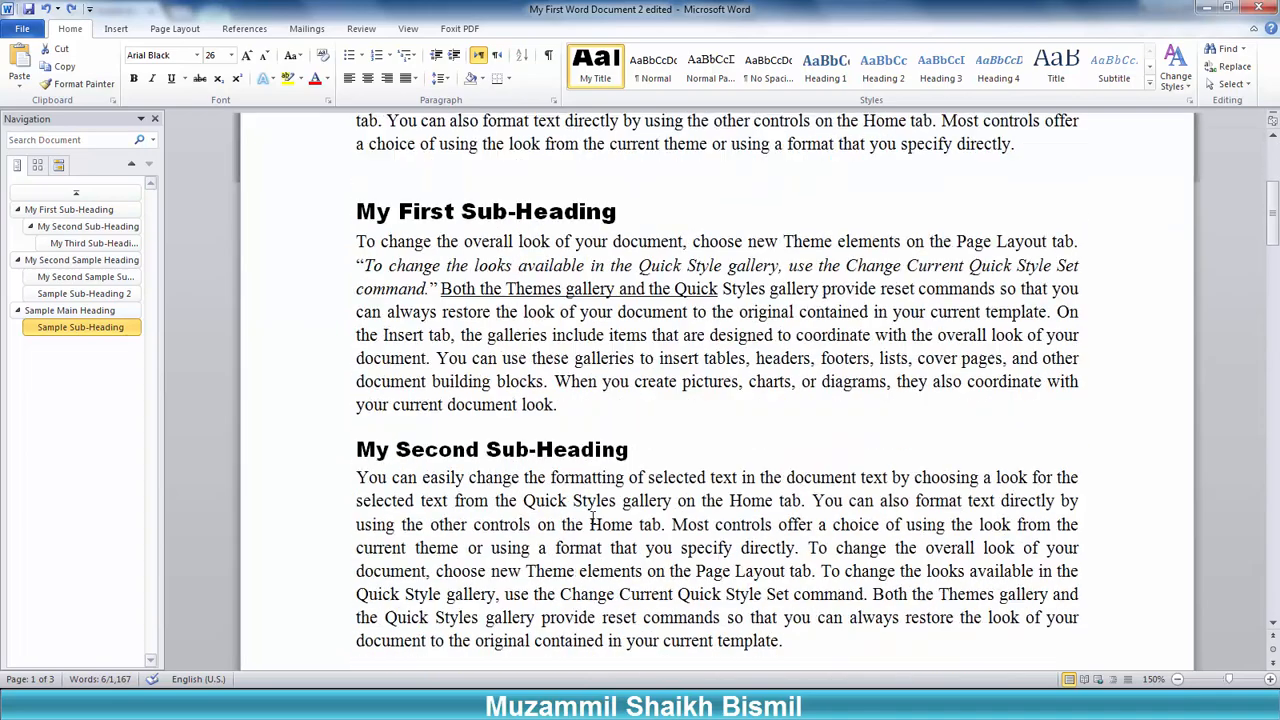
pyautogui.scroll(-15, 593, 515)
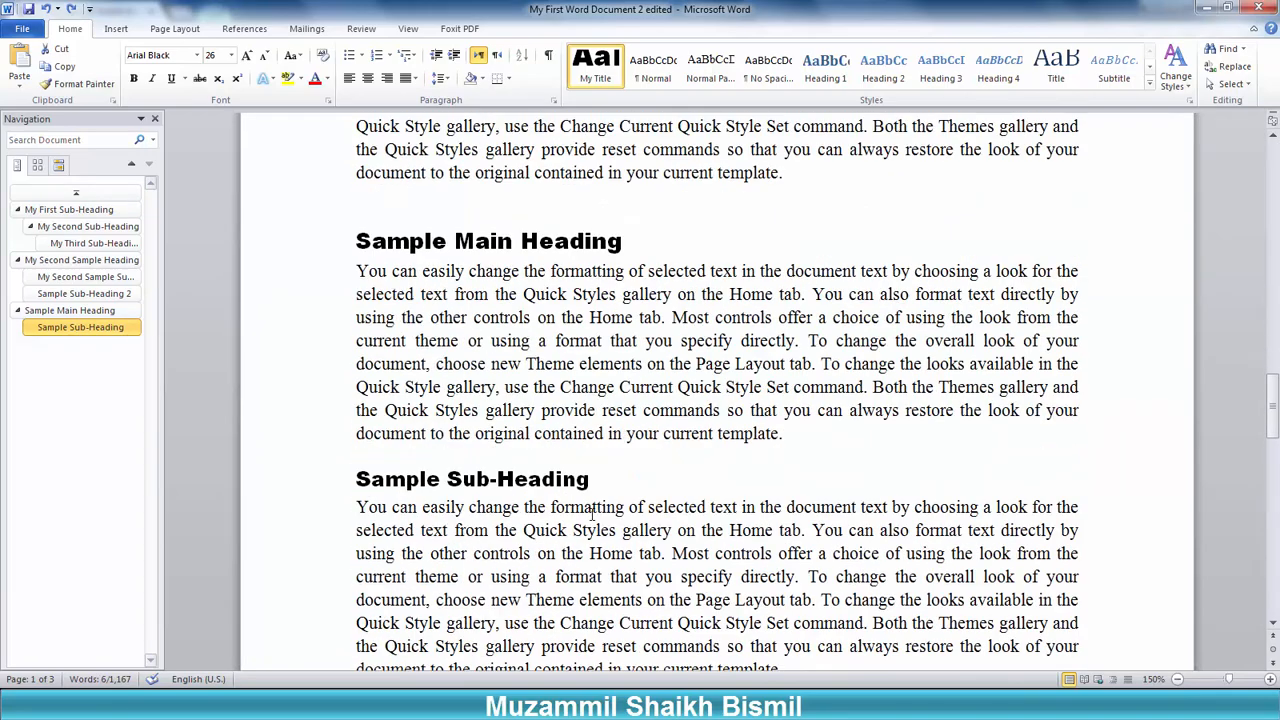
pyautogui.scroll(-5, 592, 516)
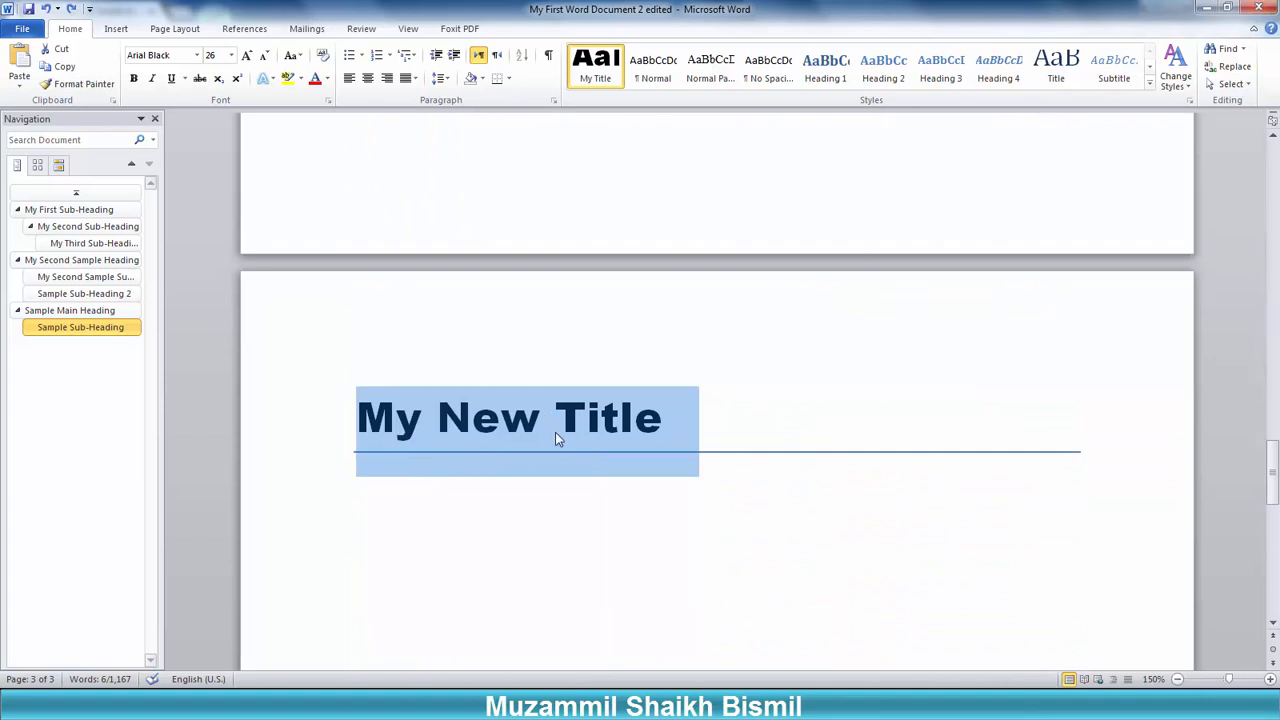
pyautogui.click(212, 56)
pyautogui.write('36')
pyautogui.press('Return')
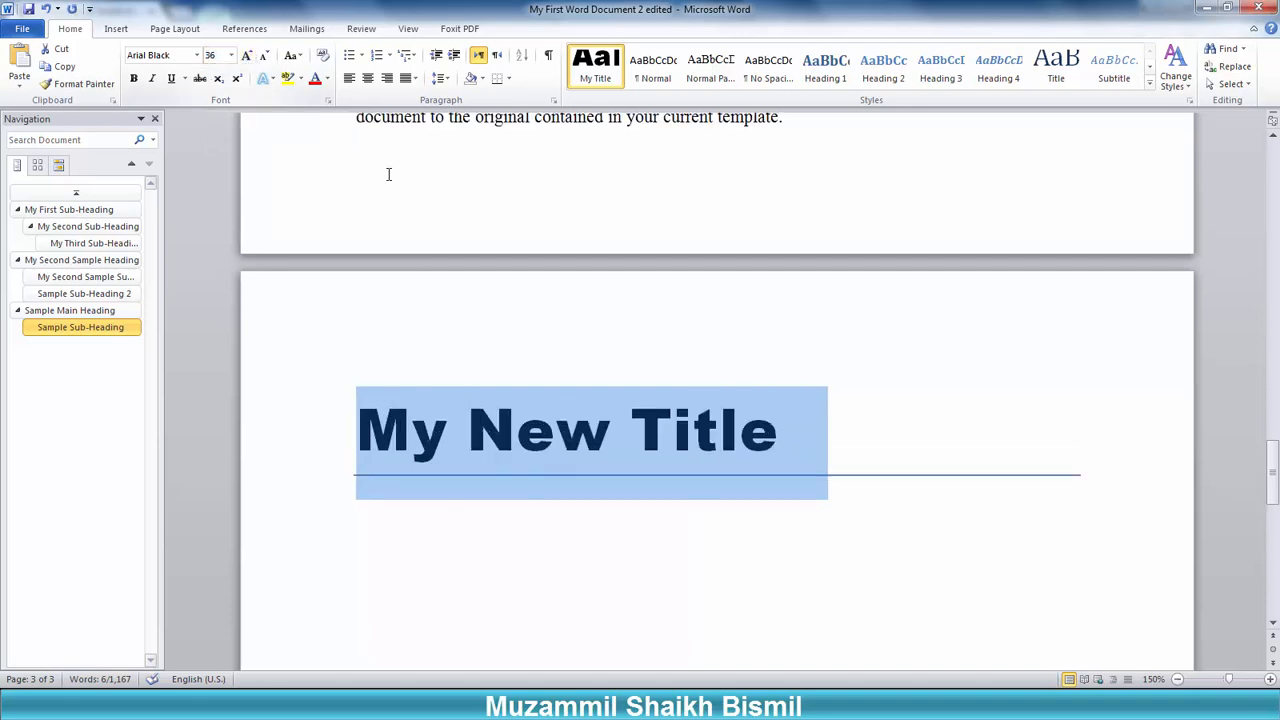
pyautogui.scroll(20, 585, 300)
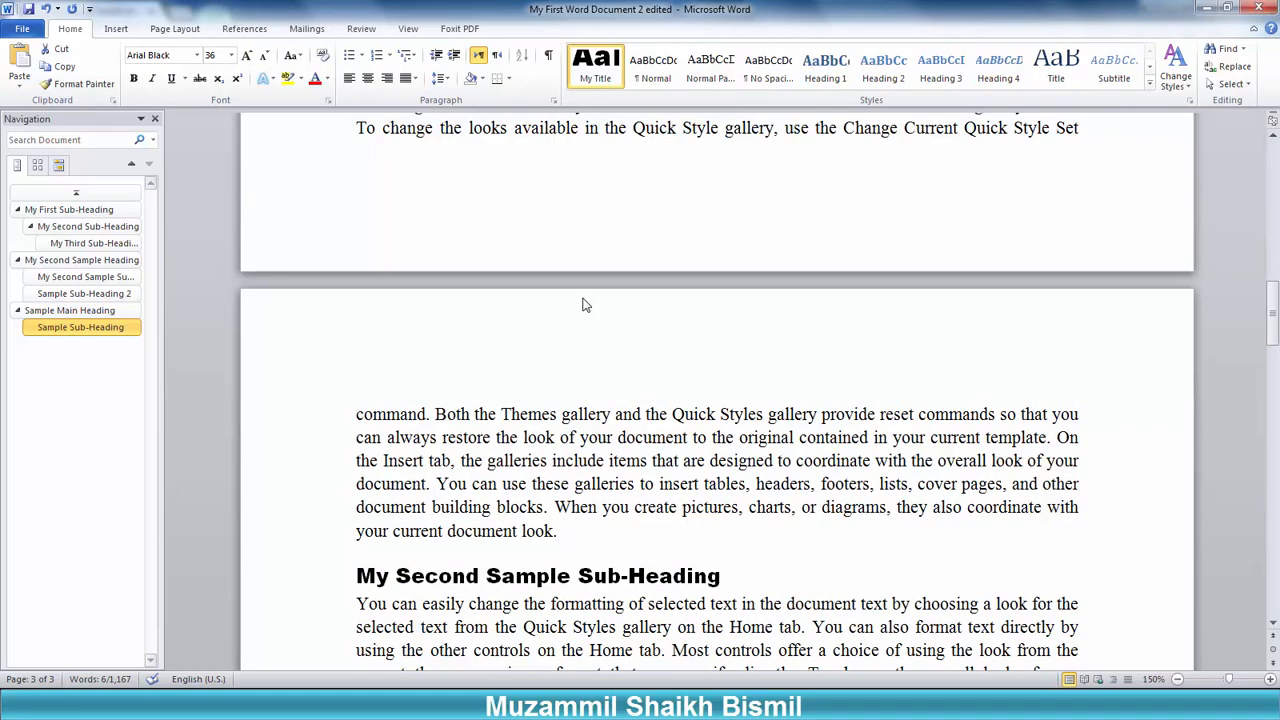
pyautogui.scroll(5, 585, 300)
pyautogui.click(590, 292)
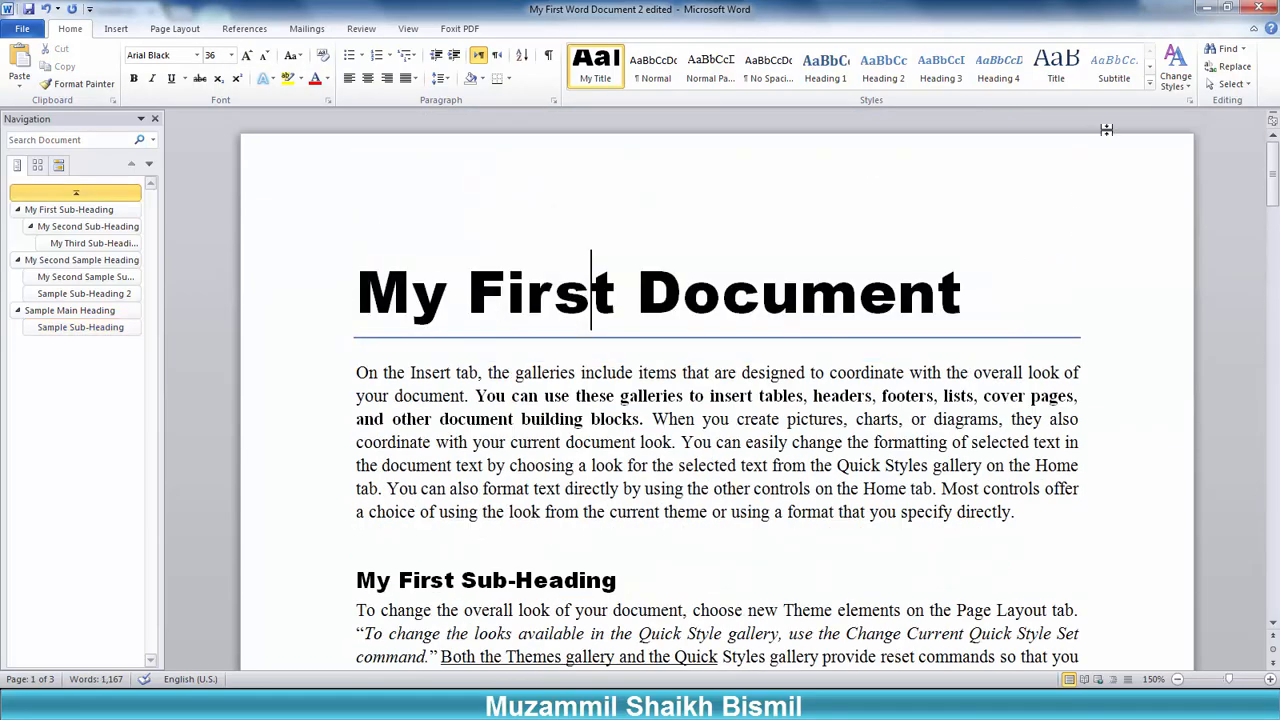
# Step: View the full quick styles gallery and its option for saving the selection as a new quick style
pyautogui.click(1150, 66)
pyautogui.click(1150, 86)
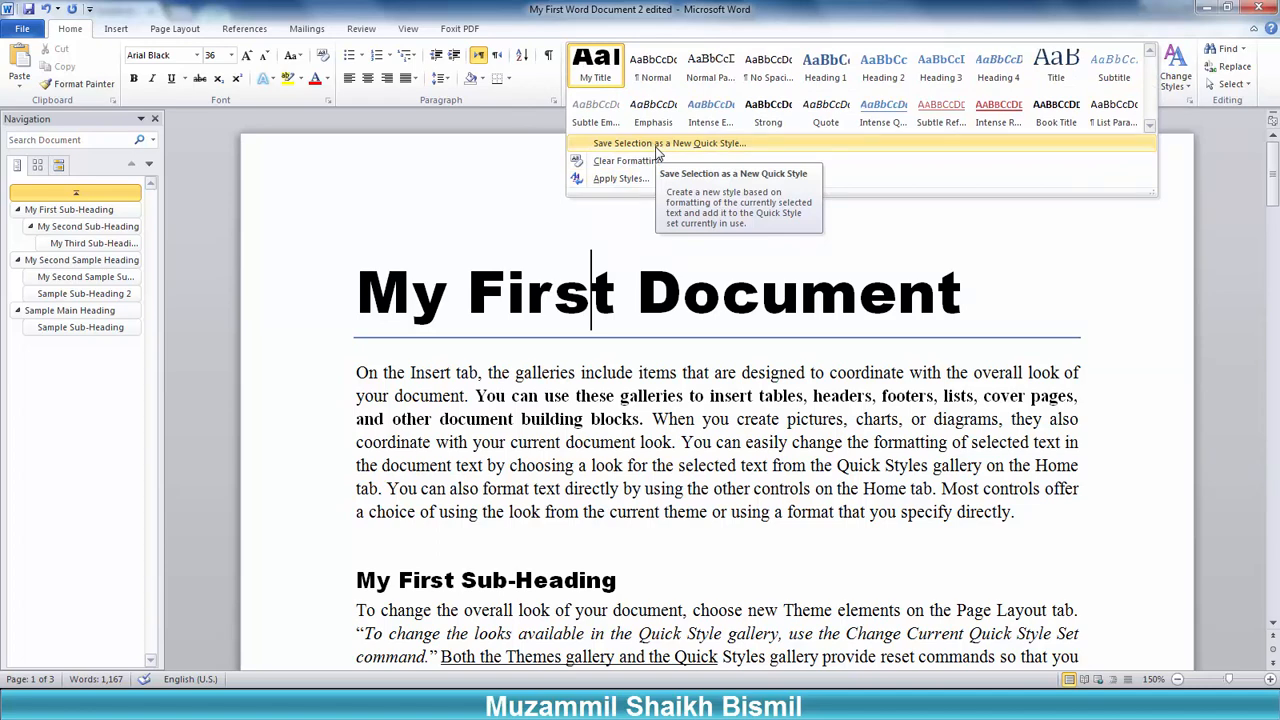
pyautogui.click(551, 454)
# Step: Select all text in the document with formatting similar to the "My First Sub-Heading" line
pyautogui.scroll(-3, 516, 474)
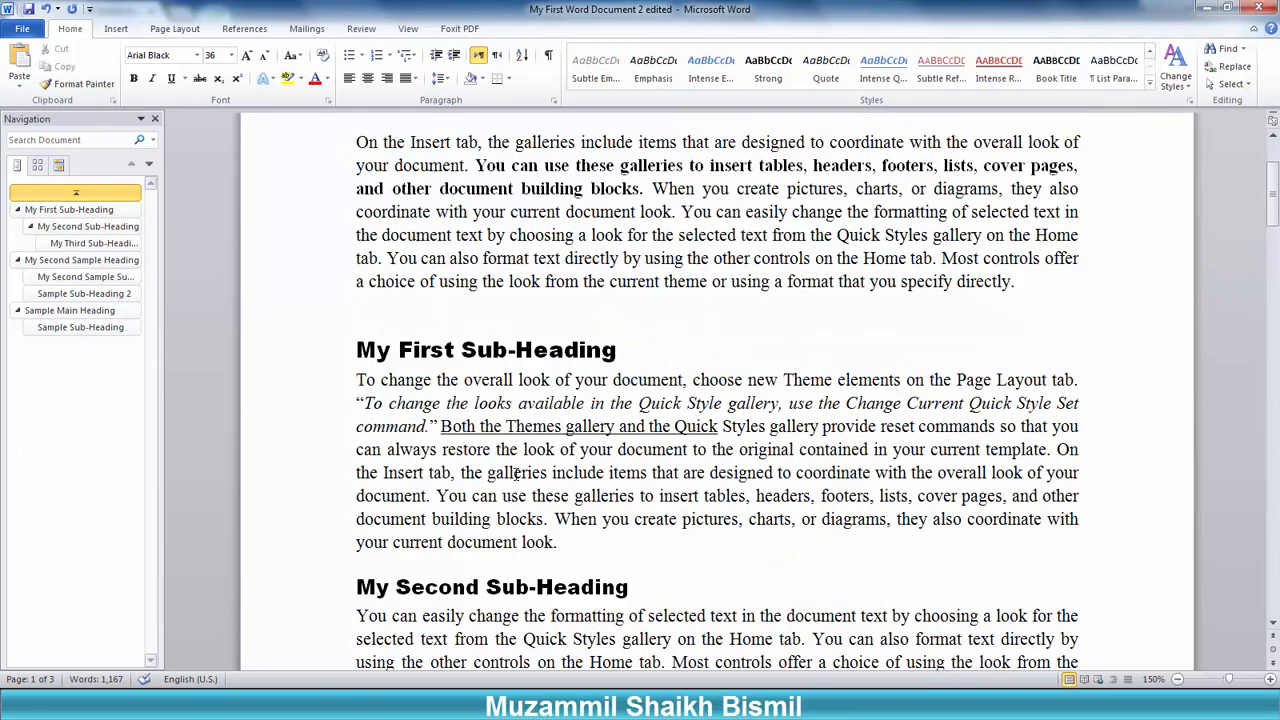
pyautogui.click(359, 350)
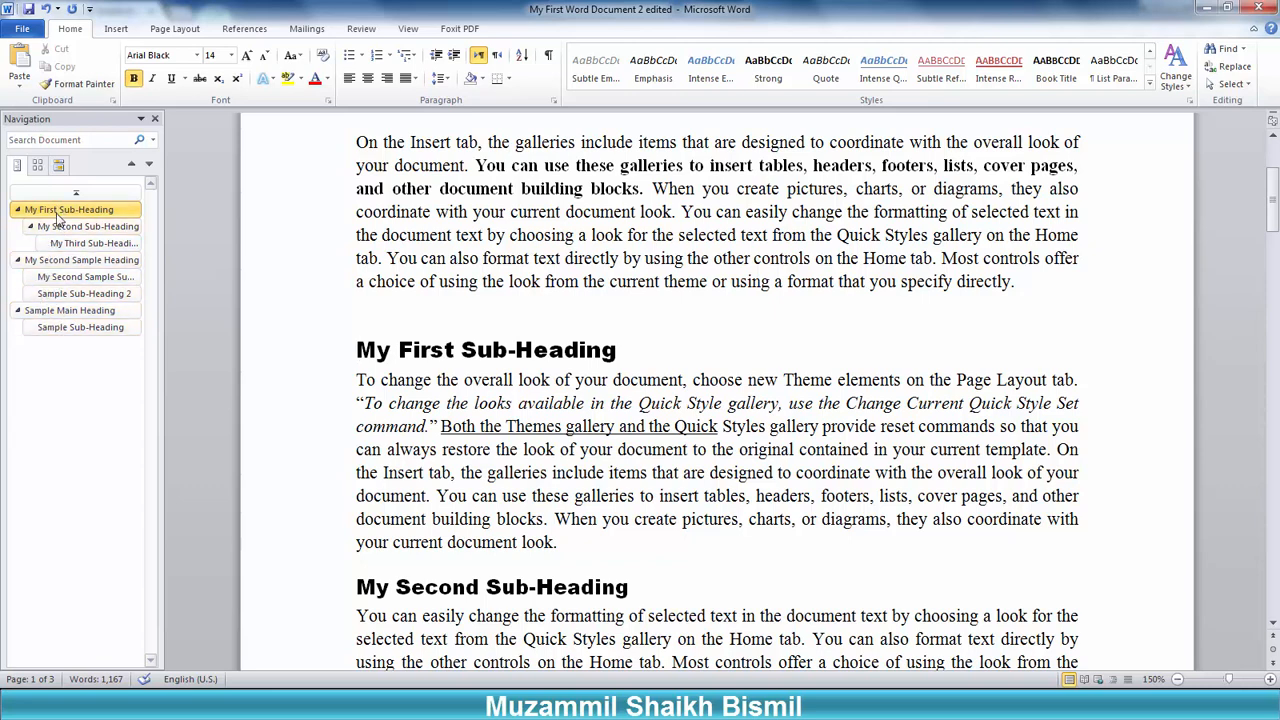
pyautogui.tripleClick(368, 345)
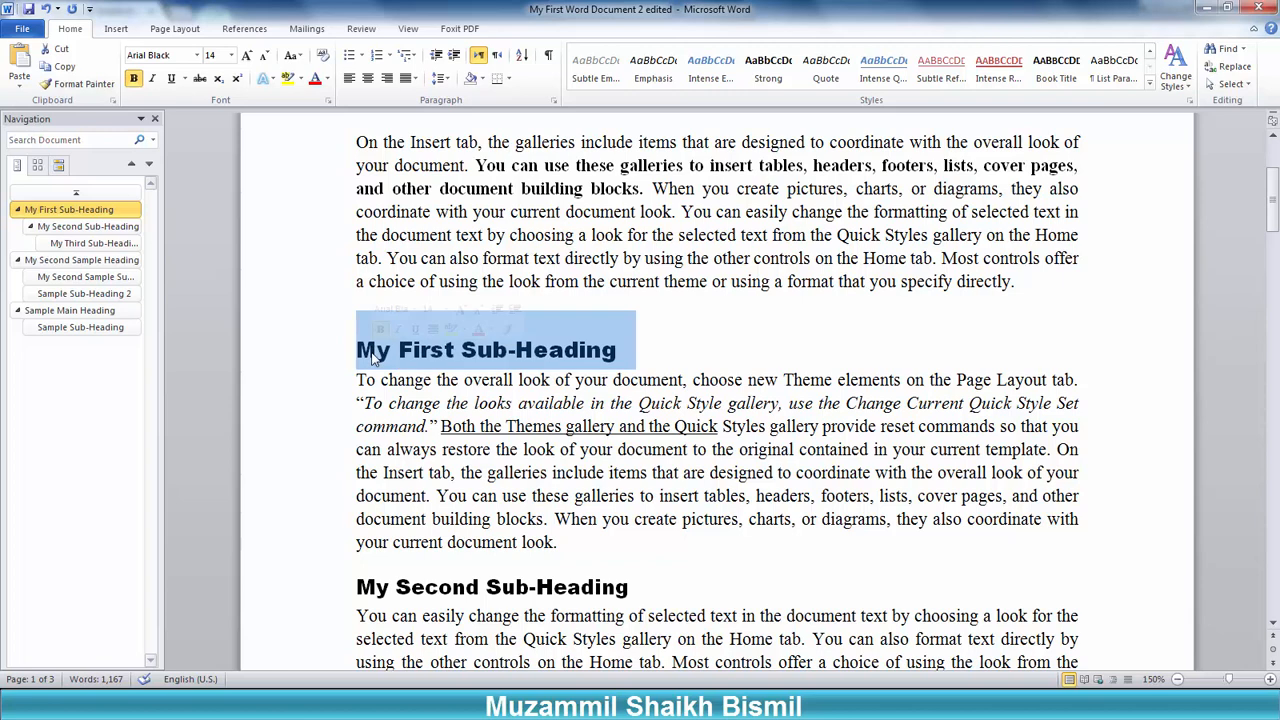
pyautogui.rightClick(441, 359)
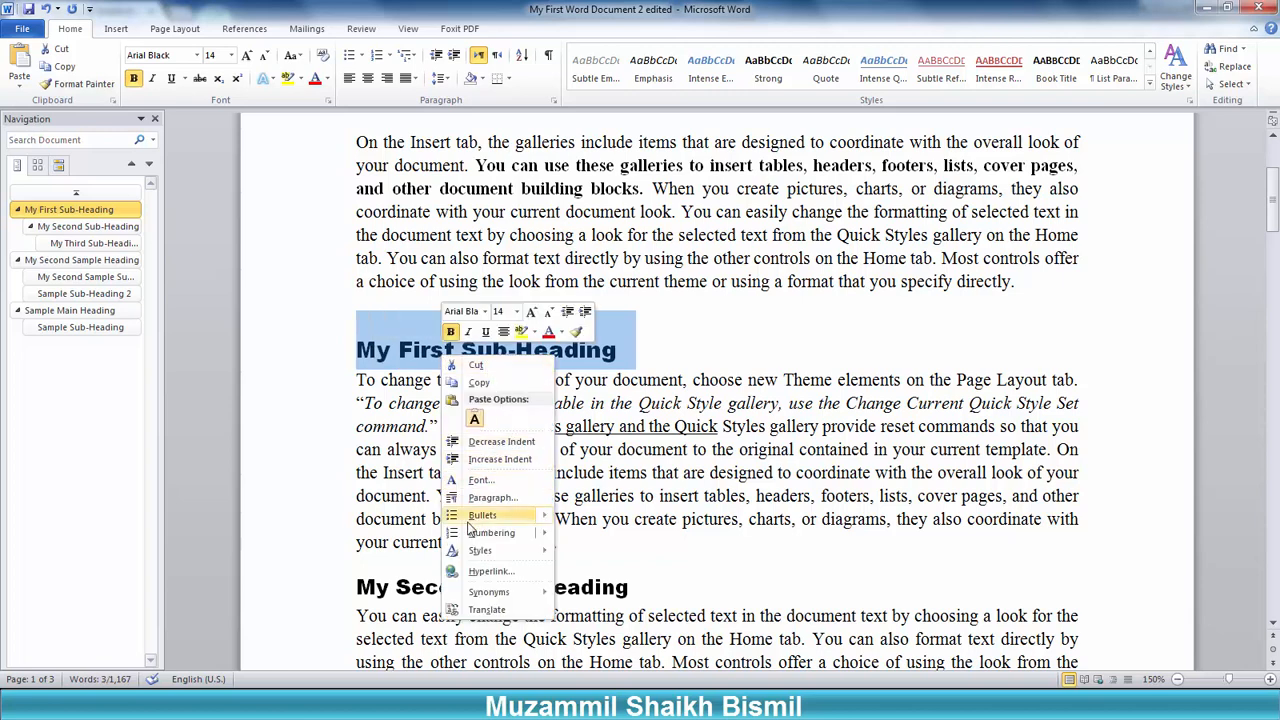
pyautogui.moveTo(480, 551)
pyautogui.click(584, 572)
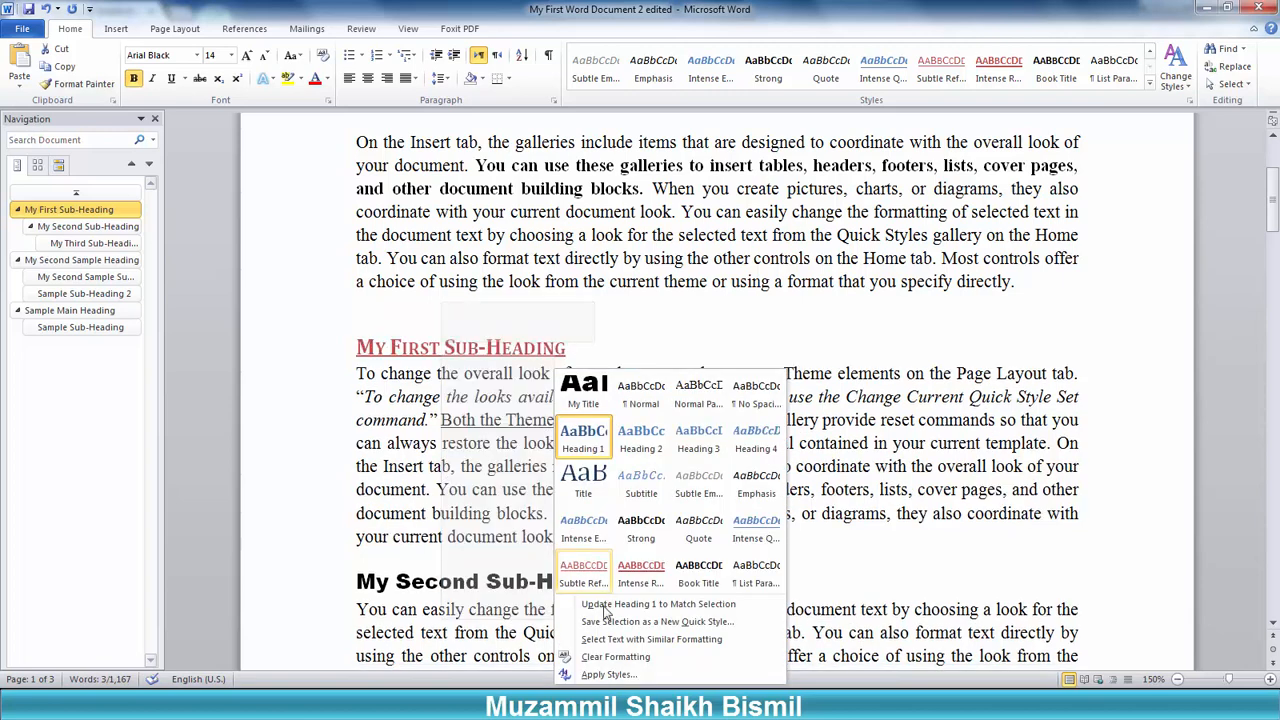
pyautogui.click(651, 639)
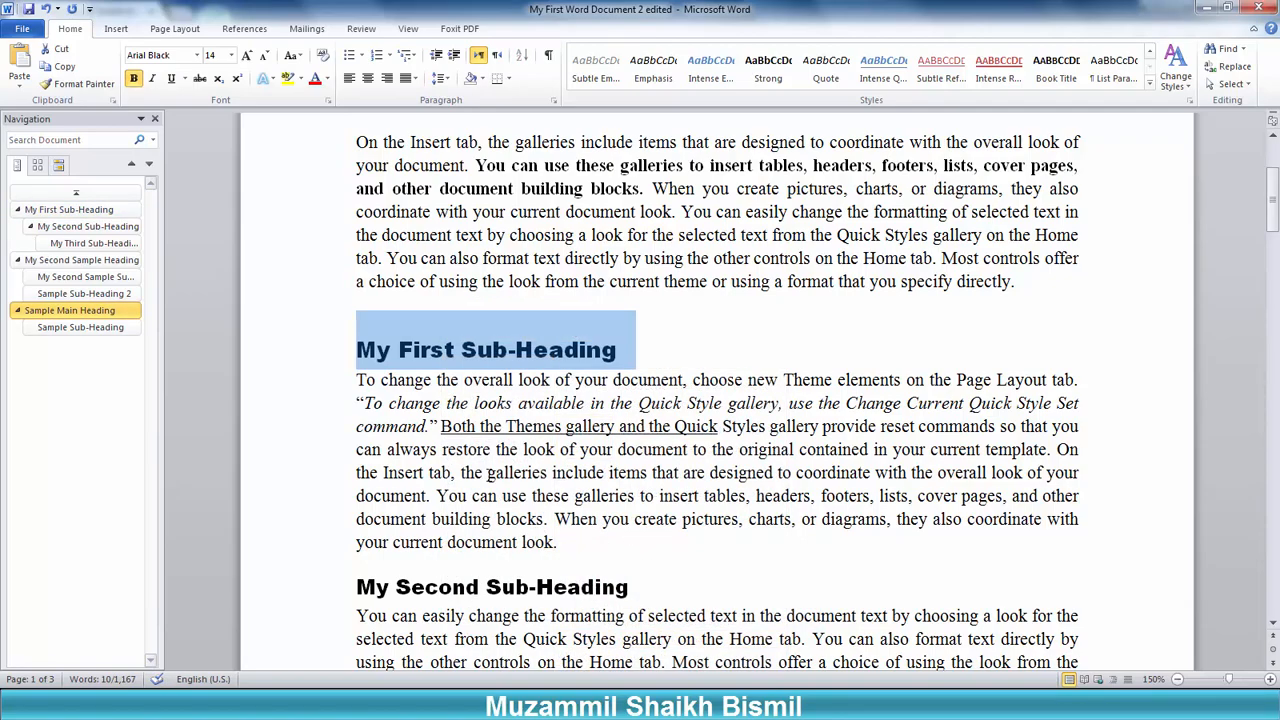
# Step: Examine which headings across the document are selected, and clear the selection at "My First Sub-Heading"
pyautogui.scroll(-20, 485, 357)
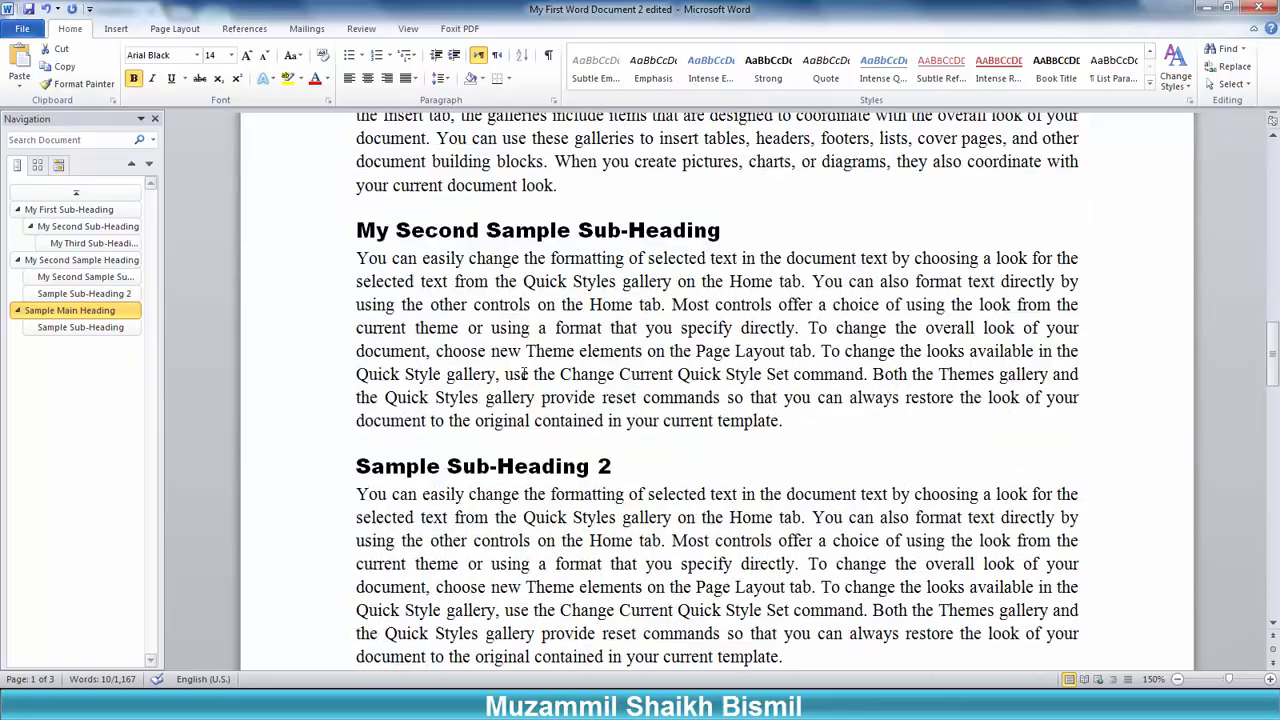
pyautogui.scroll(-4, 521, 373)
pyautogui.scroll(12, 521, 373)
pyautogui.scroll(9, 521, 373)
pyautogui.scroll(-7, 521, 373)
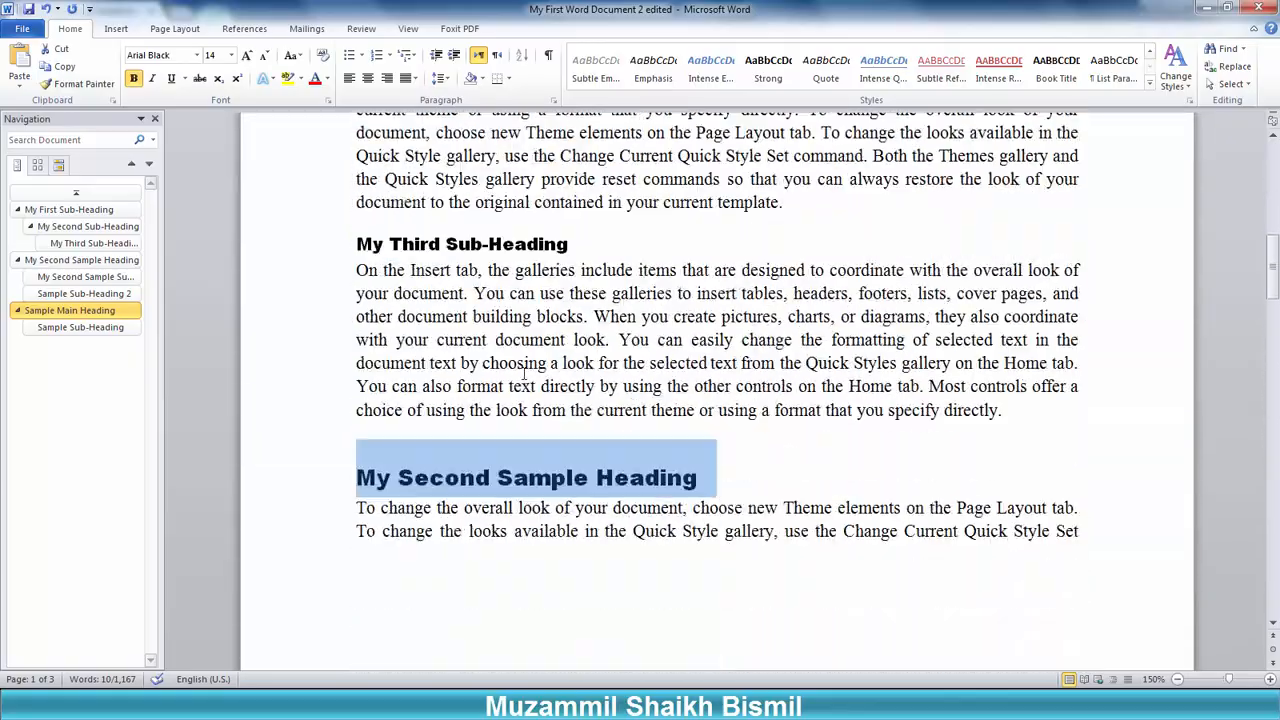
pyautogui.scroll(6, 521, 373)
pyautogui.scroll(3, 523, 374)
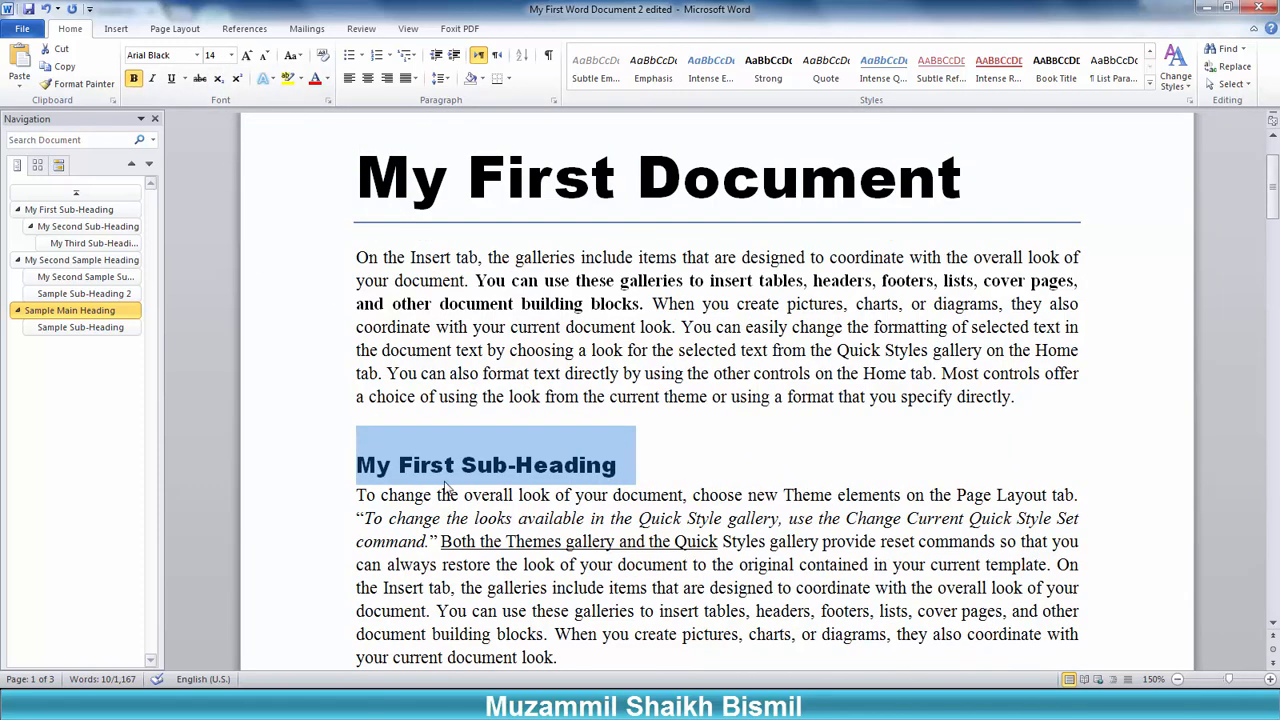
pyautogui.click(422, 465)
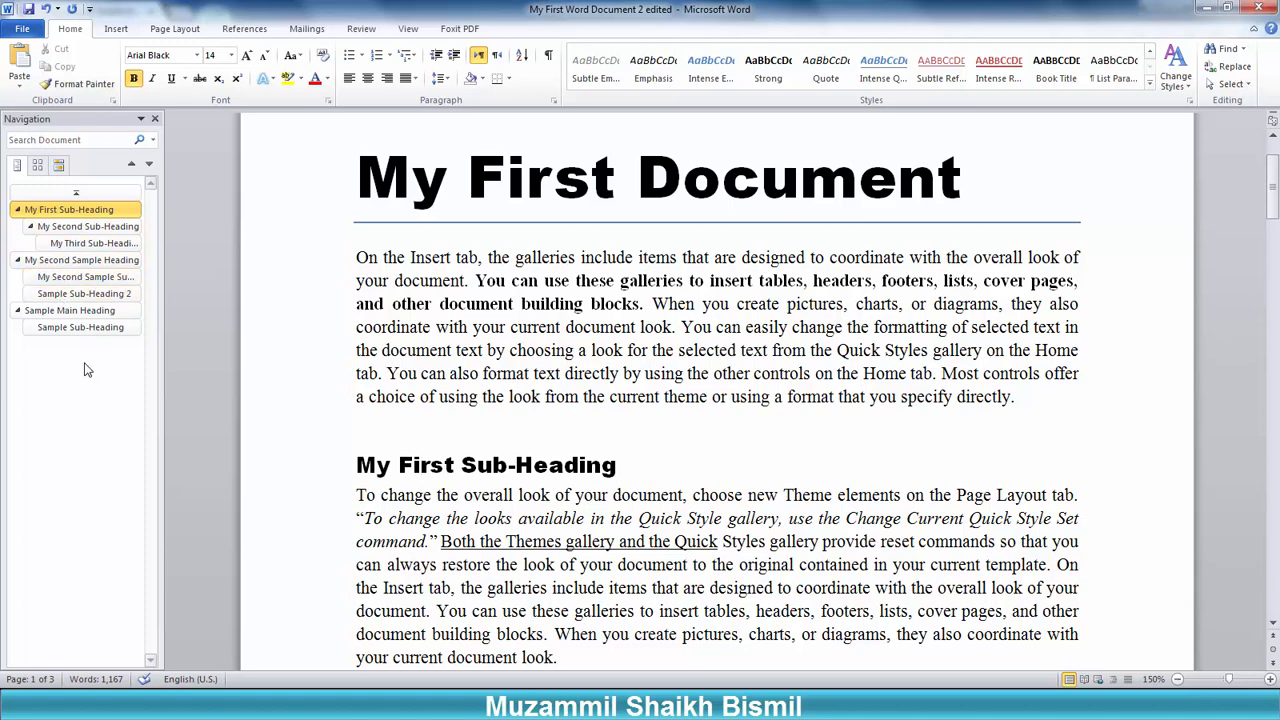
# Step: Select all text with formatting similar to "My Second Sub-Heading" and check the selected headings across the document
pyautogui.click(88, 226)
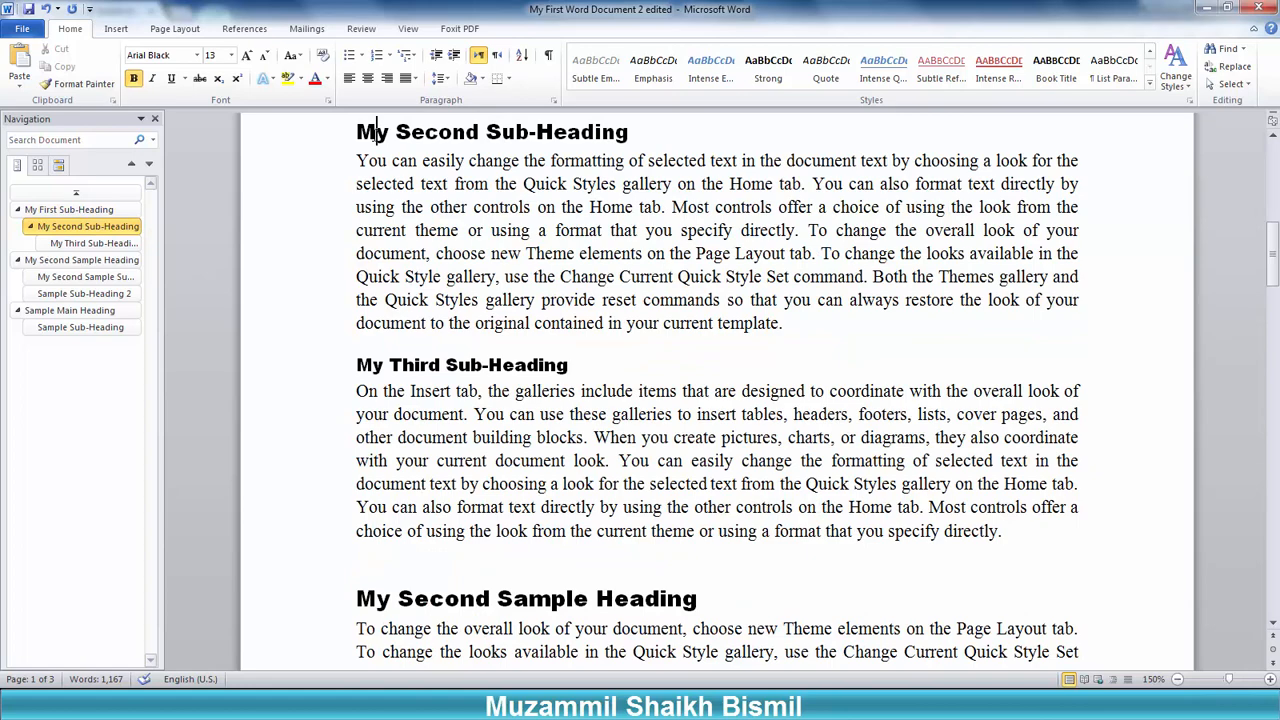
pyautogui.rightClick(373, 131)
pyautogui.moveTo(449, 334)
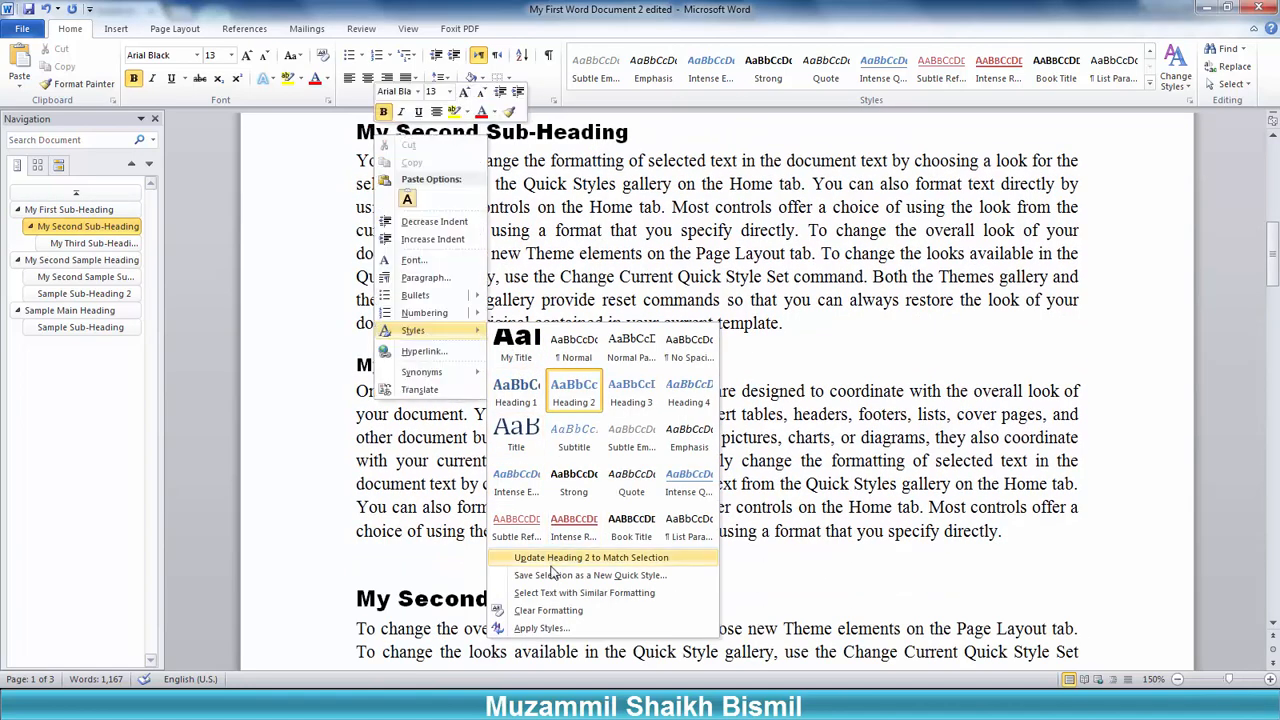
pyautogui.click(563, 601)
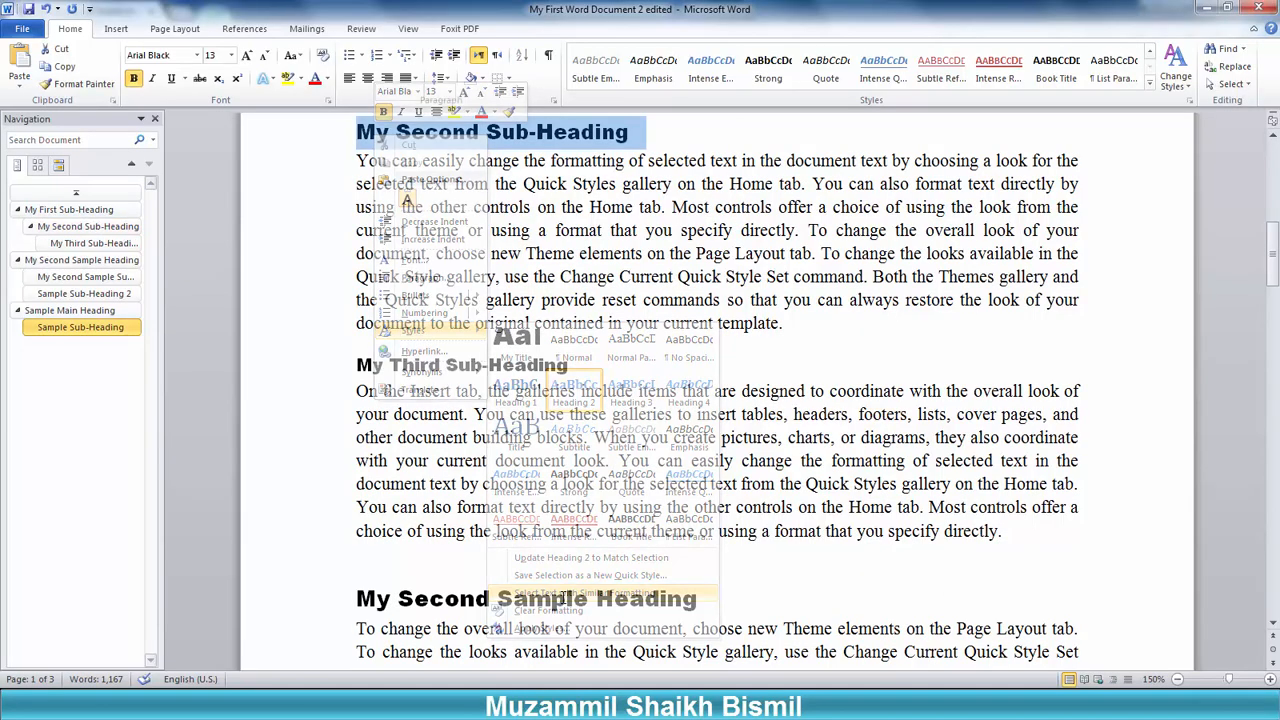
pyautogui.scroll(-10, 409, 391)
pyautogui.scroll(-10, 409, 391)
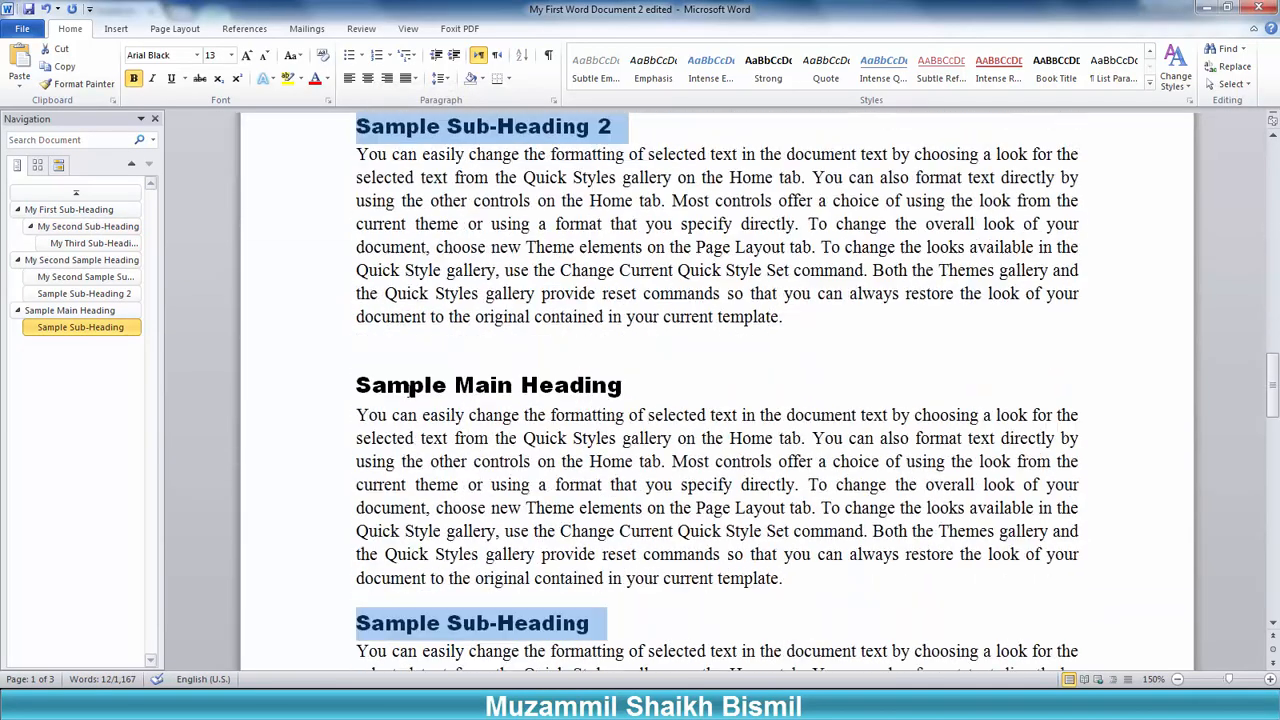
pyautogui.scroll(11, 409, 391)
pyautogui.scroll(12, 409, 391)
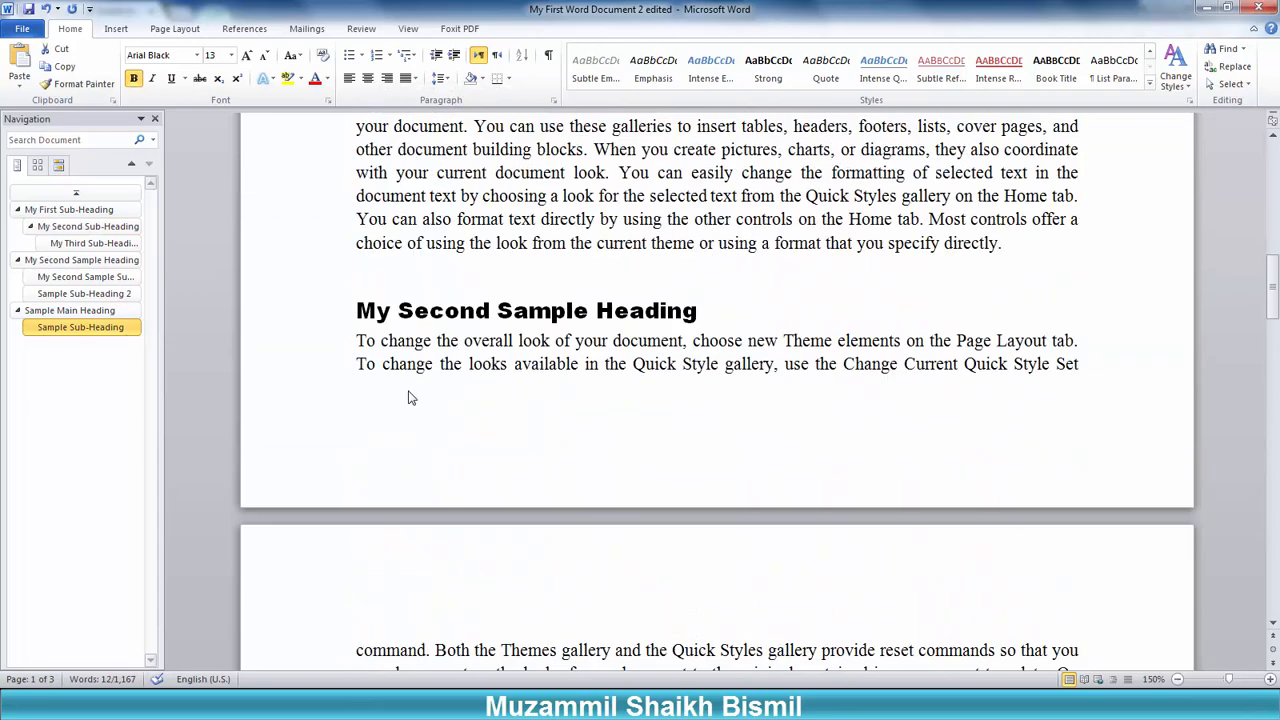
pyautogui.scroll(3, 409, 391)
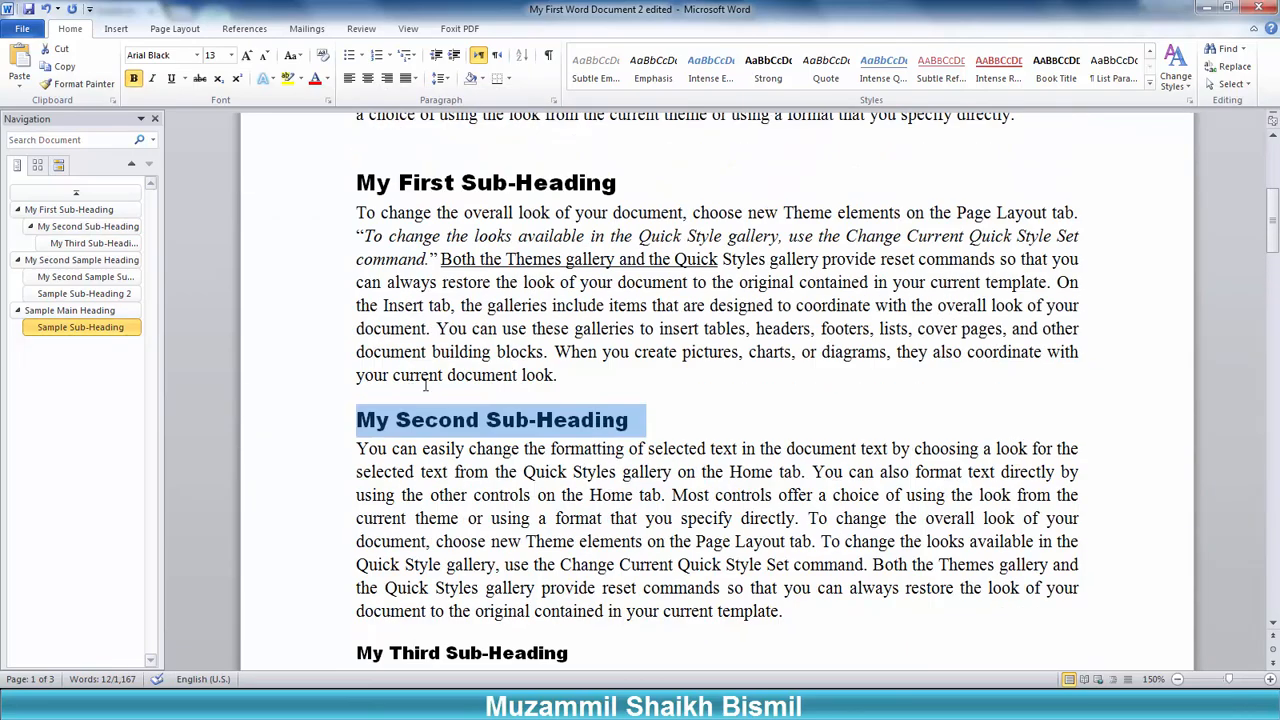
# Step: Generate random sample paragraphs with =rand() below "My New Title" on the third page
pyautogui.scroll(6, 427, 383)
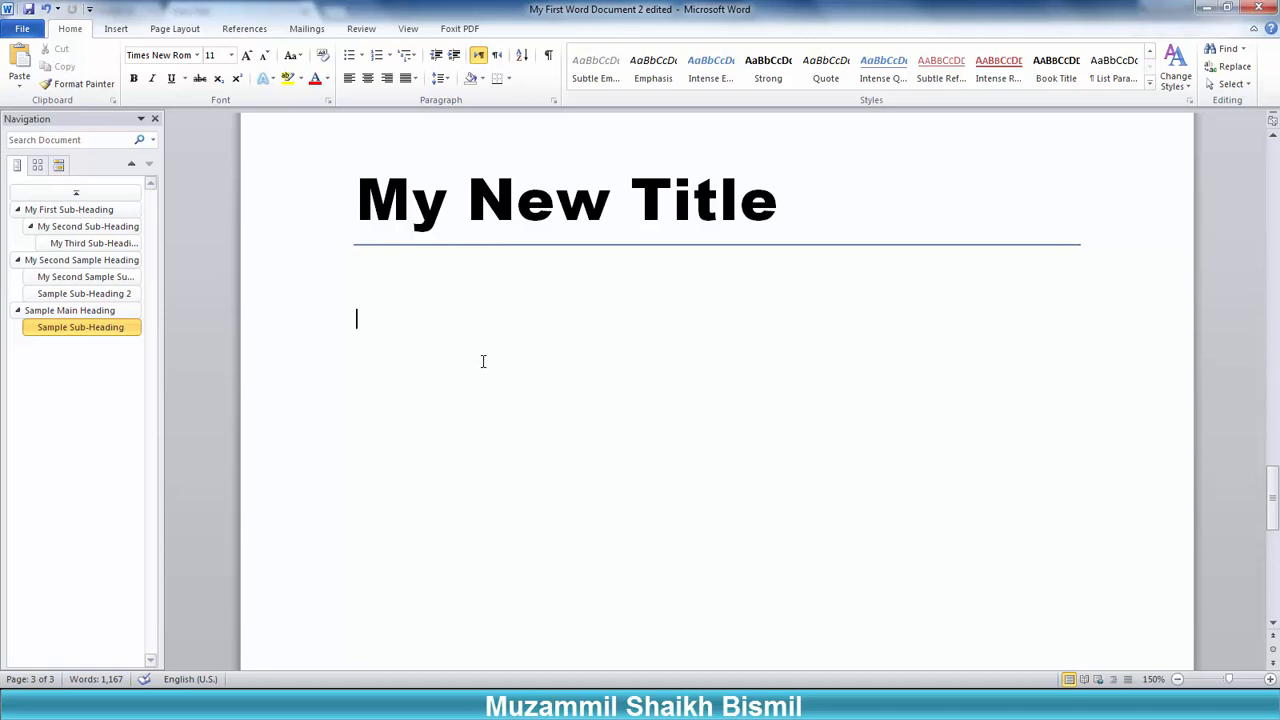
pyautogui.write('=rand()')
pyautogui.press('Return')
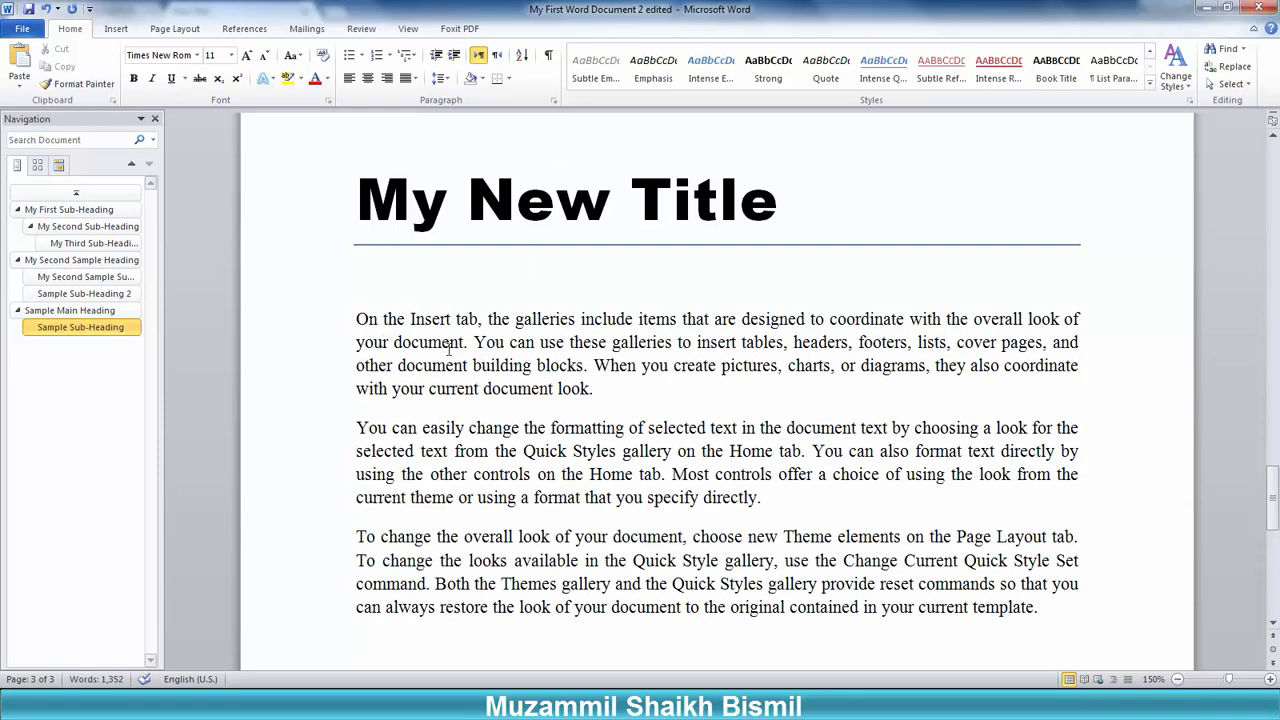
# Step: Insert the line "Heading 1" after the first sample paragraph and "Heading 2" after the second one
pyautogui.click(611, 400)
pyautogui.press('Return')
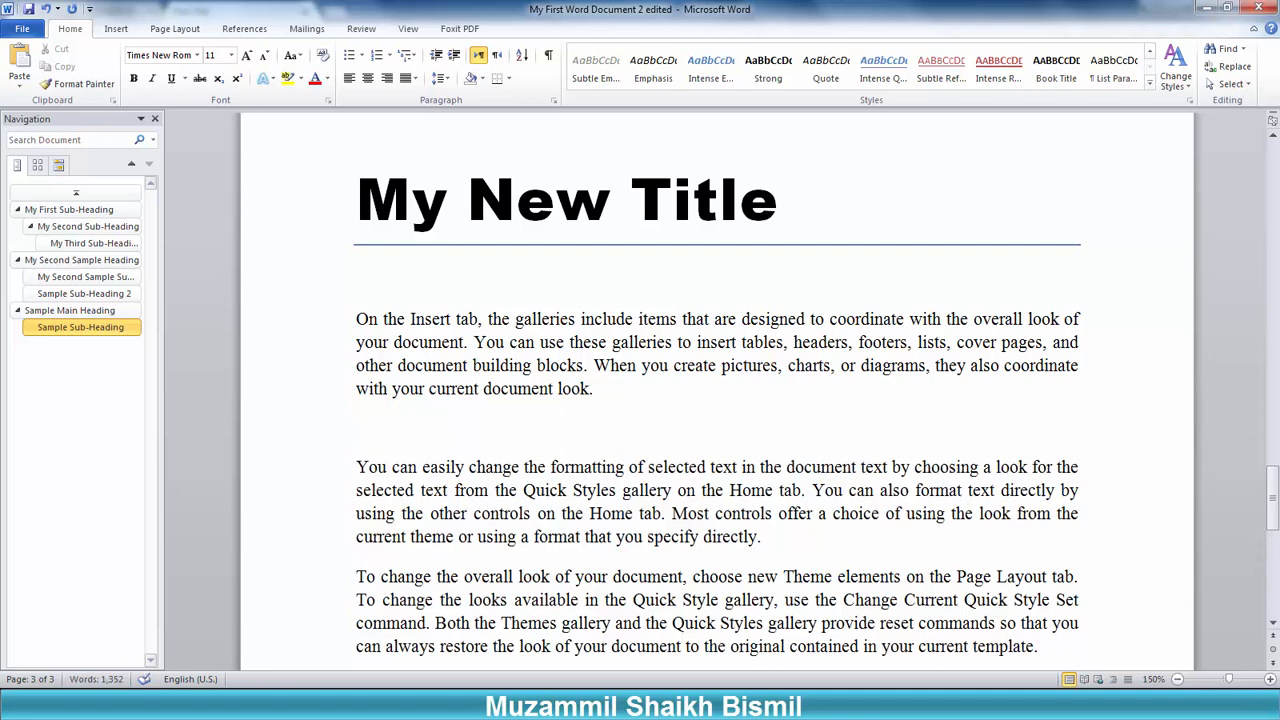
pyautogui.write('Headinf')
pyautogui.press('BackSpace')
pyautogui.write('g 1')
pyautogui.click(833, 553)
pyautogui.press('Return')
pyautogui.write('Heading 2')
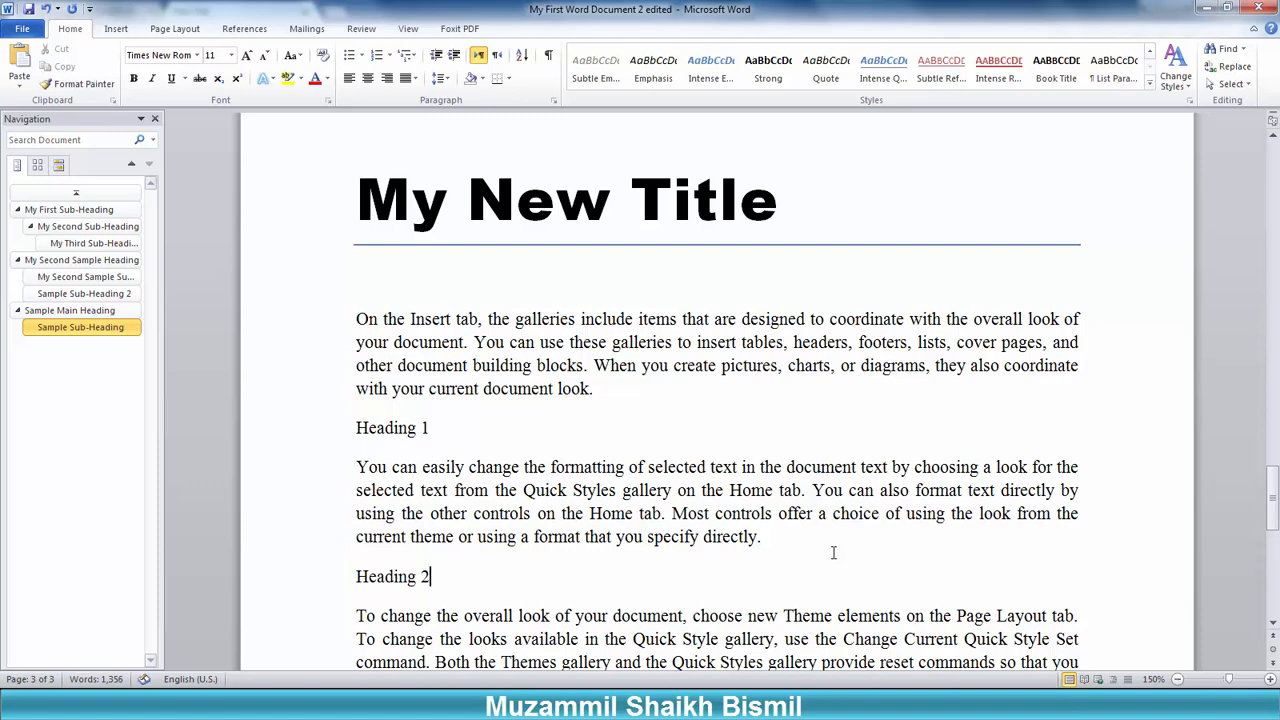
# Step: Duplicate the paragraph below "Heading 2" at the end of the document
pyautogui.scroll(-3, 875, 515)
pyautogui.click(1041, 456)
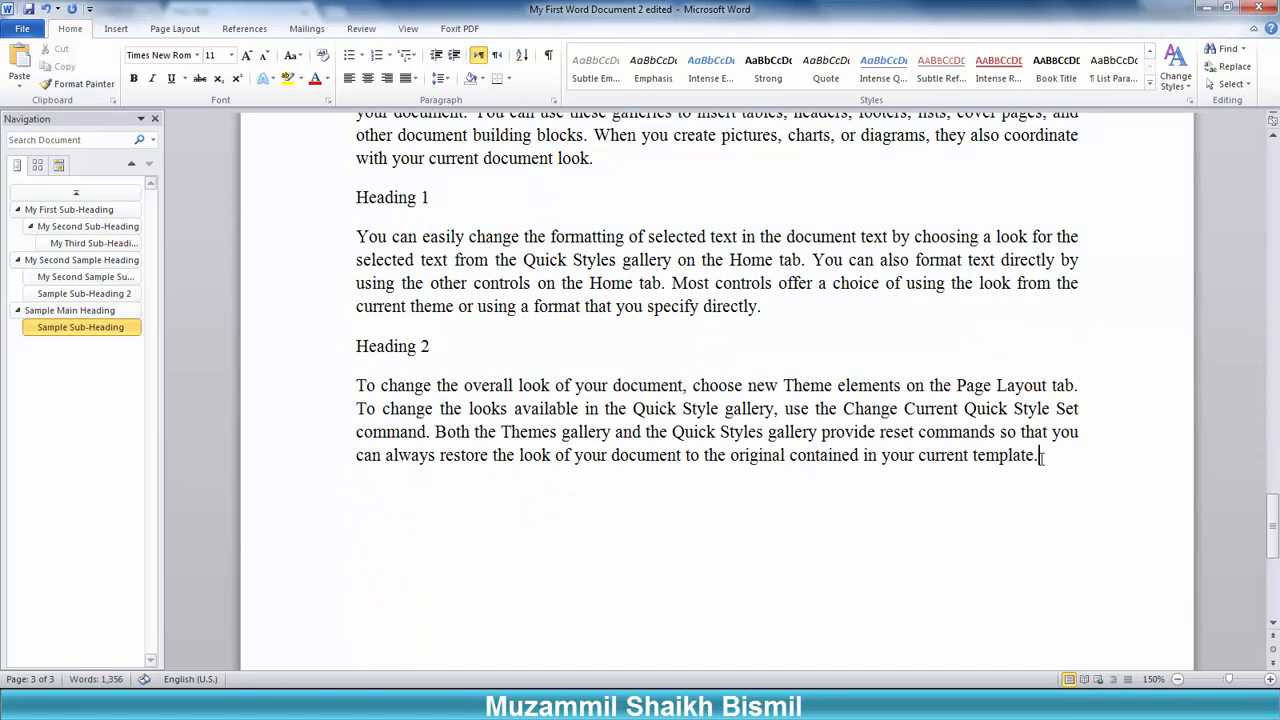
pyautogui.moveTo(314, 396); pyautogui.dragTo(335, 470)
pyautogui.hotkey('ctrl', 'c')
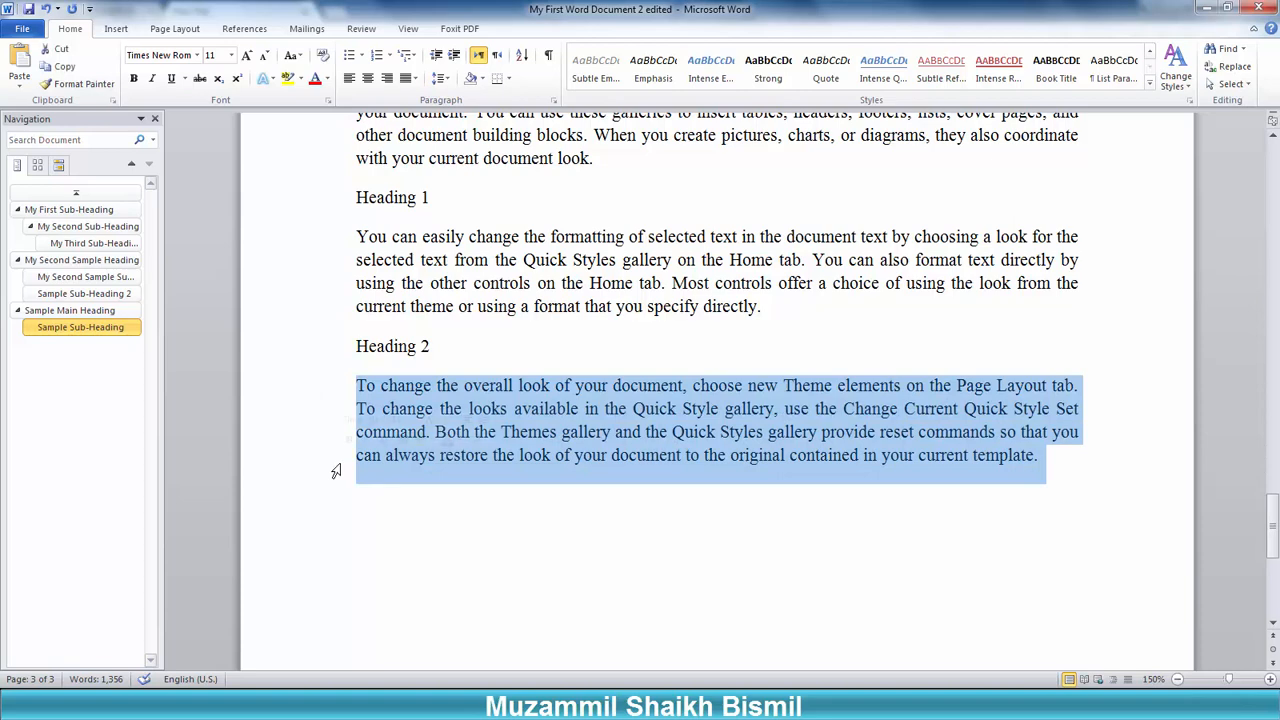
pyautogui.click(607, 555)
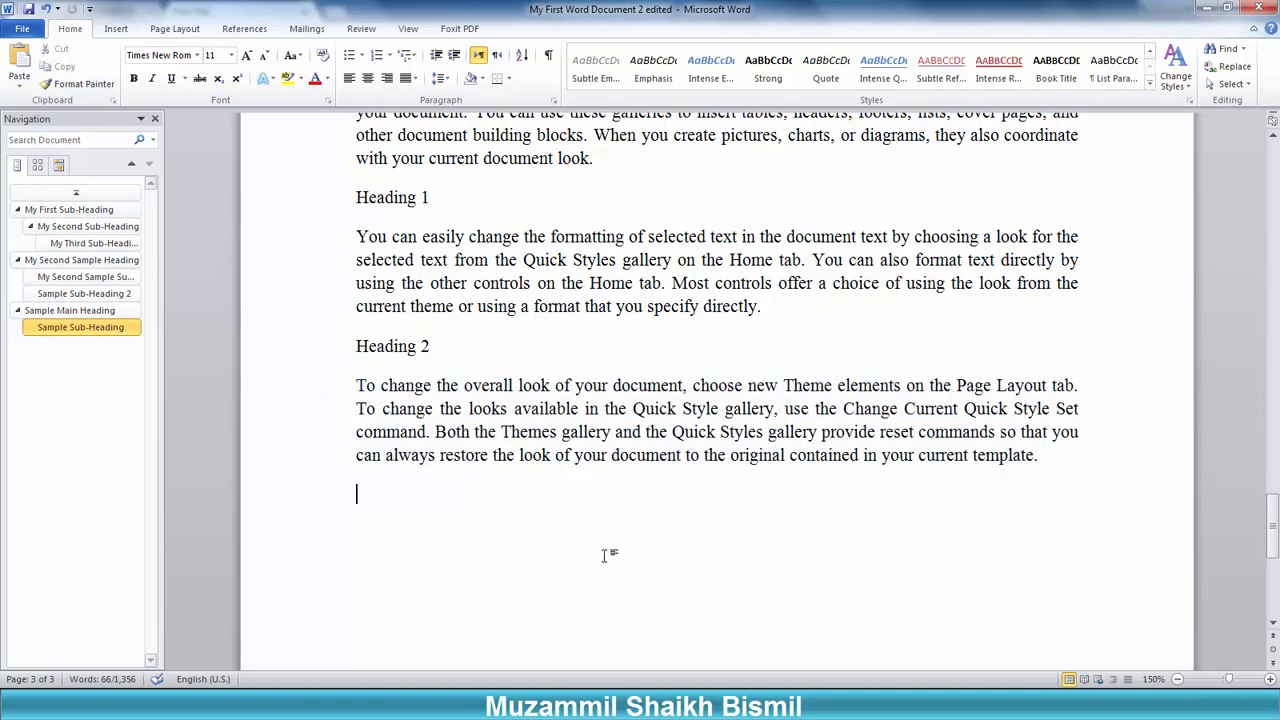
pyautogui.hotkey('ctrl', 'v')
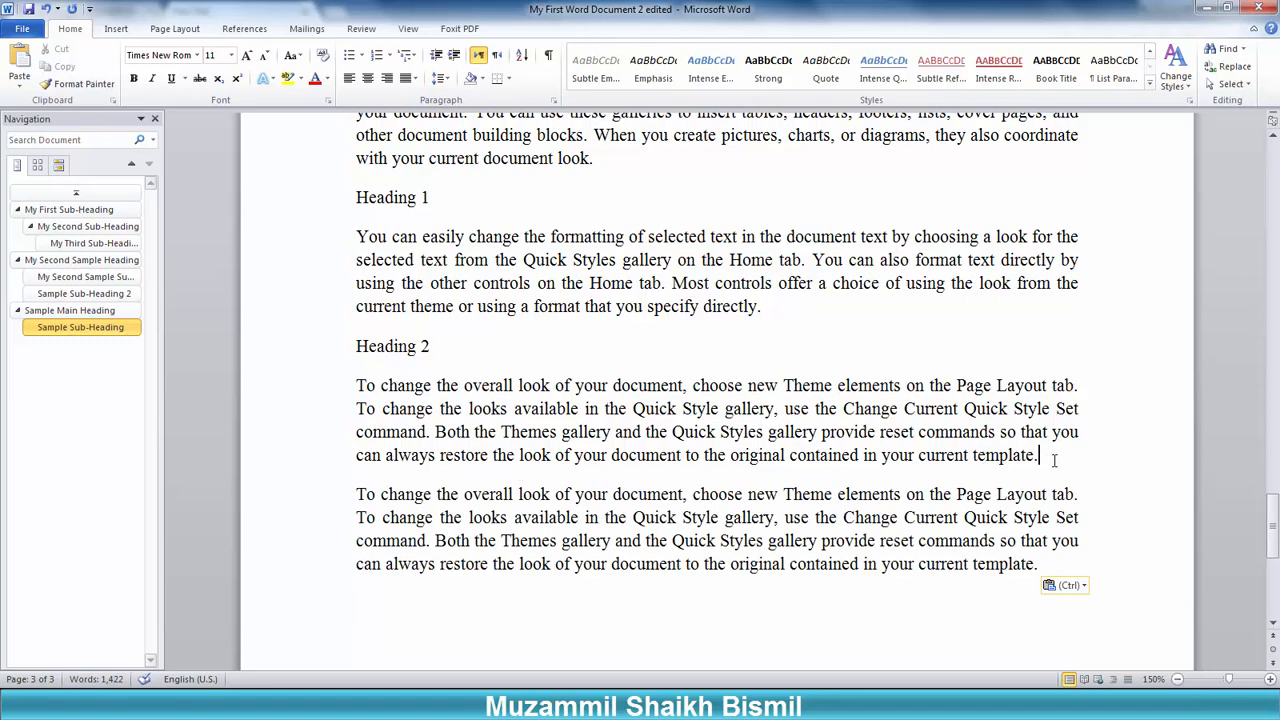
# Step: Insert the line "Heading 3" between the last two identical paragraphs
pyautogui.press('Return')
pyautogui.write('HEa')
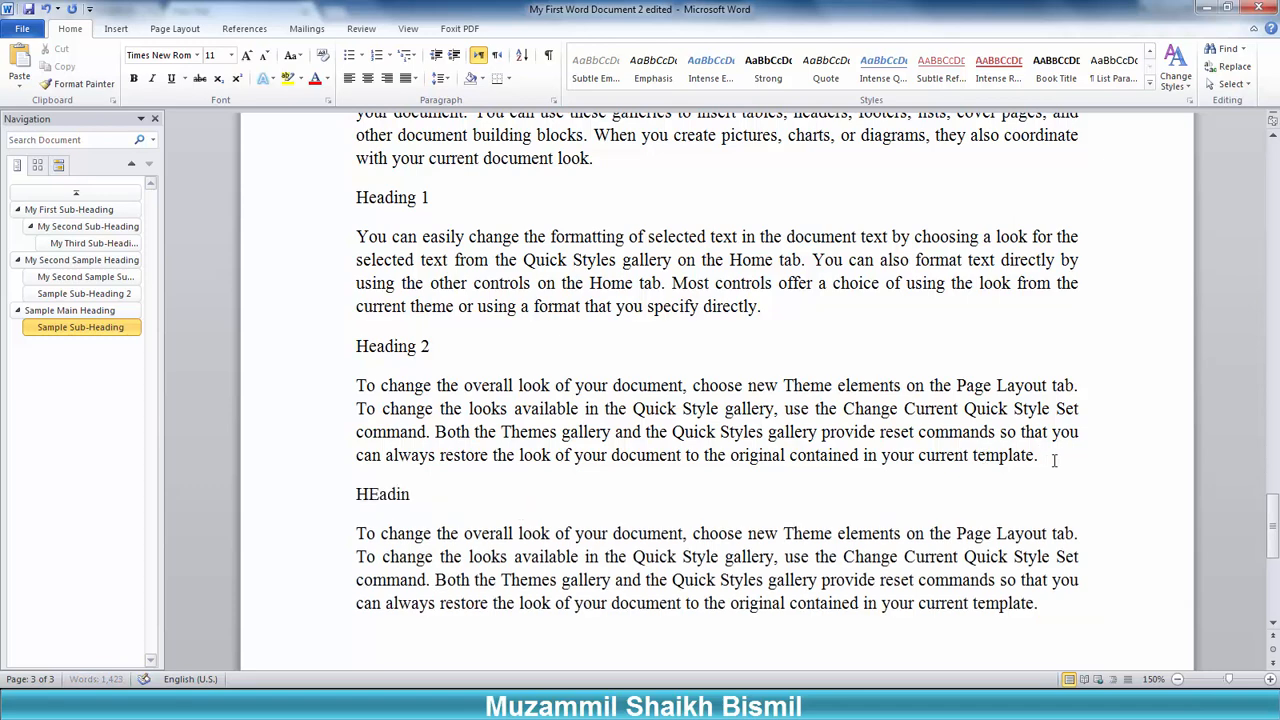
pyautogui.write('din')
pyautogui.press('BackSpace')
pyautogui.press('BackSpace')
pyautogui.write('eading 3')
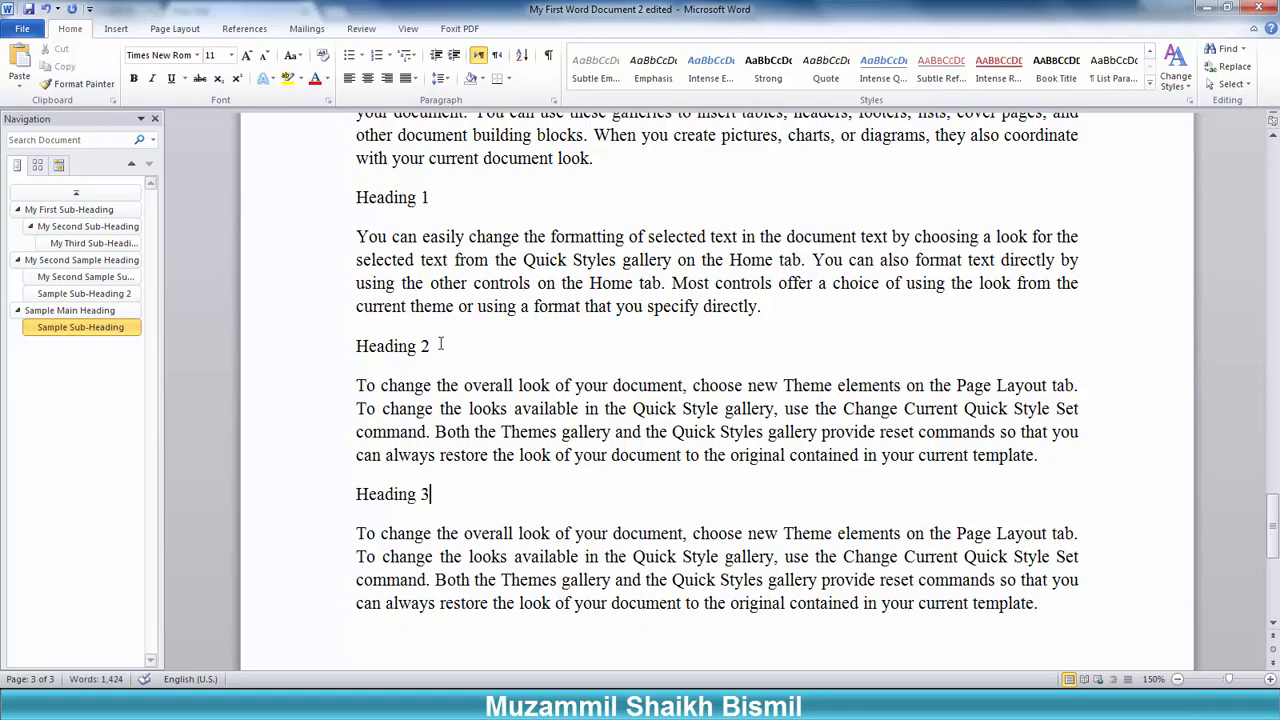
# Step: Select all paragraphs and heading lines below "My New Title" and clear their formatting
pyautogui.scroll(3, 440, 343)
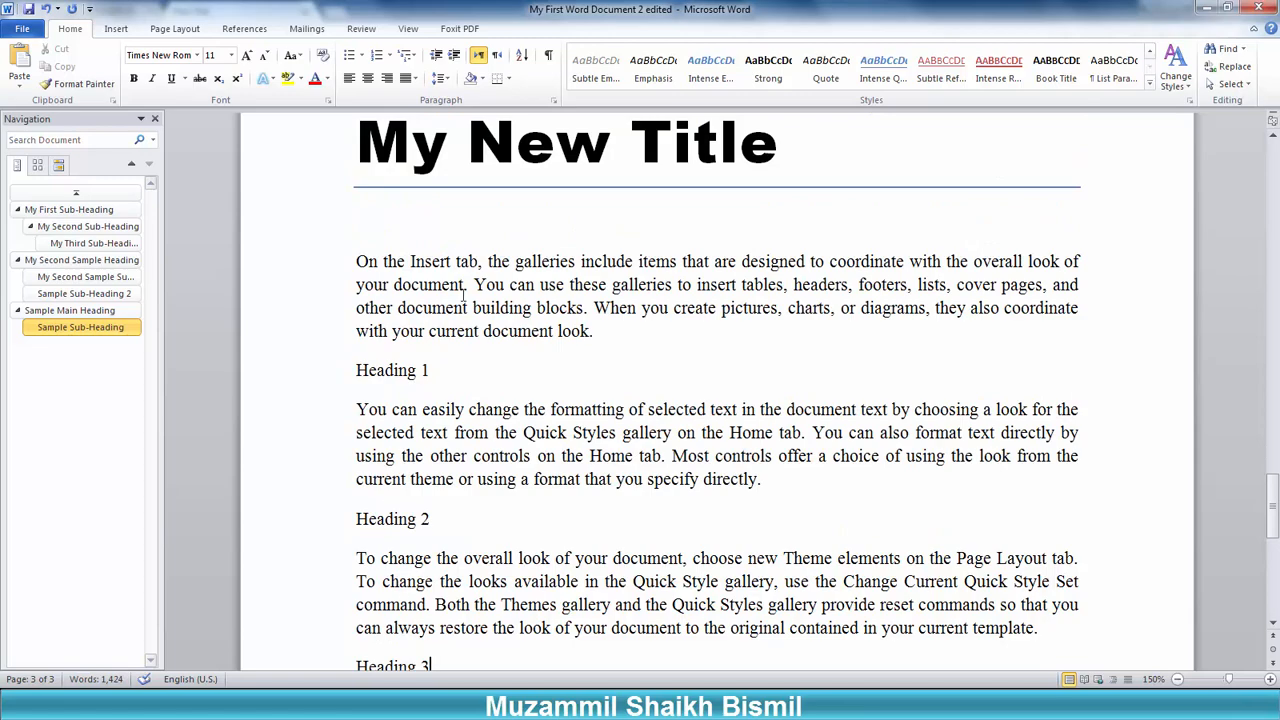
pyautogui.scroll(-4, 463, 296)
pyautogui.scroll(4, 462, 298)
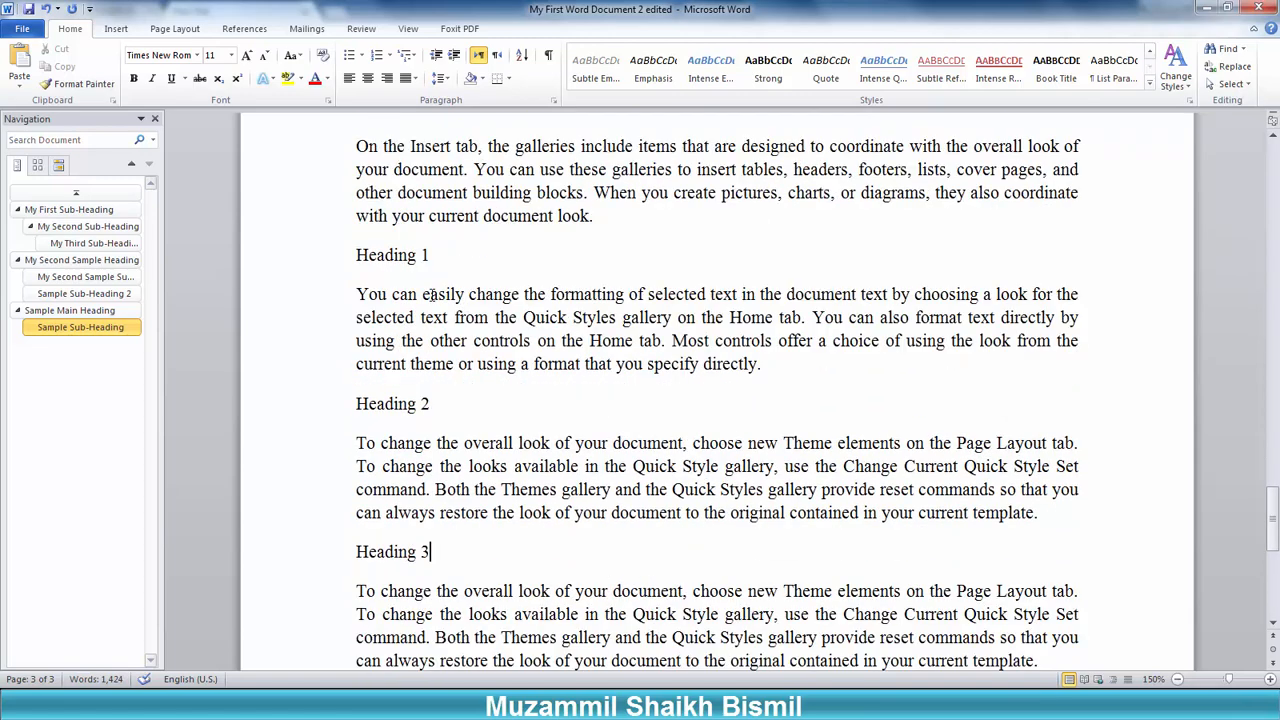
pyautogui.moveTo(331, 262); pyautogui.dragTo(1054, 517)
pyautogui.scroll(-5, 338, 380)
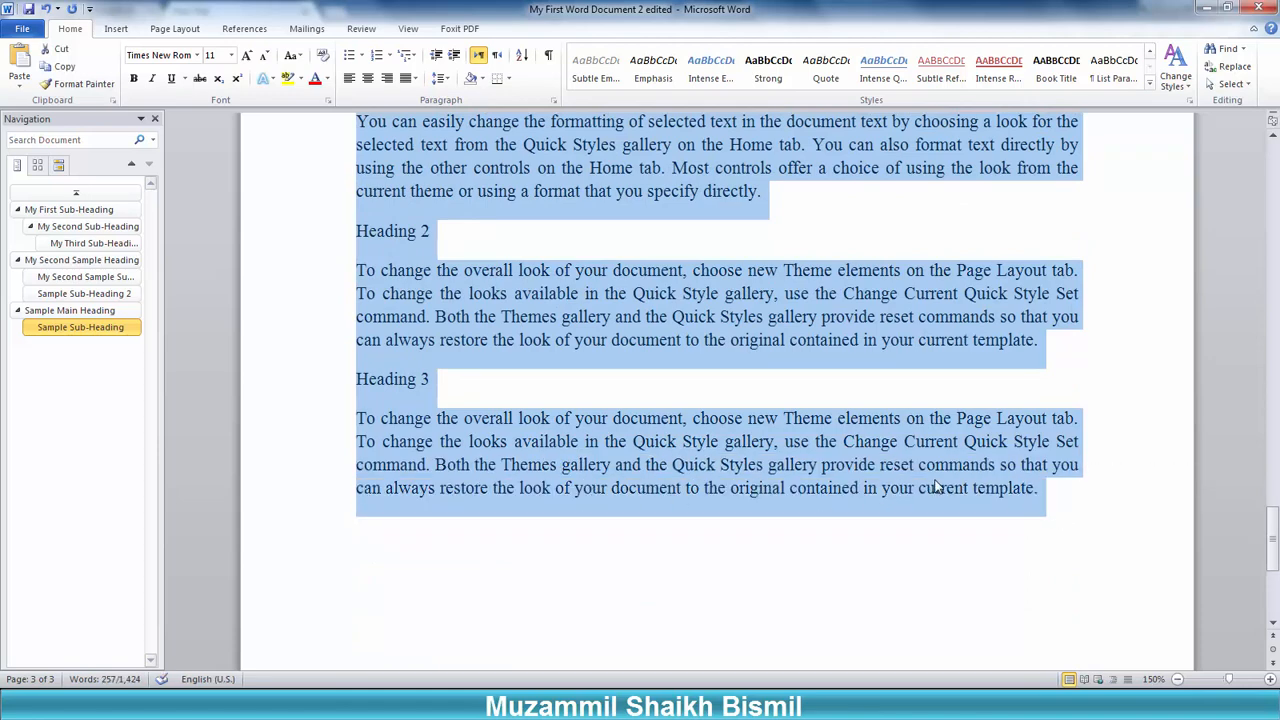
pyautogui.scroll(3, 378, 294)
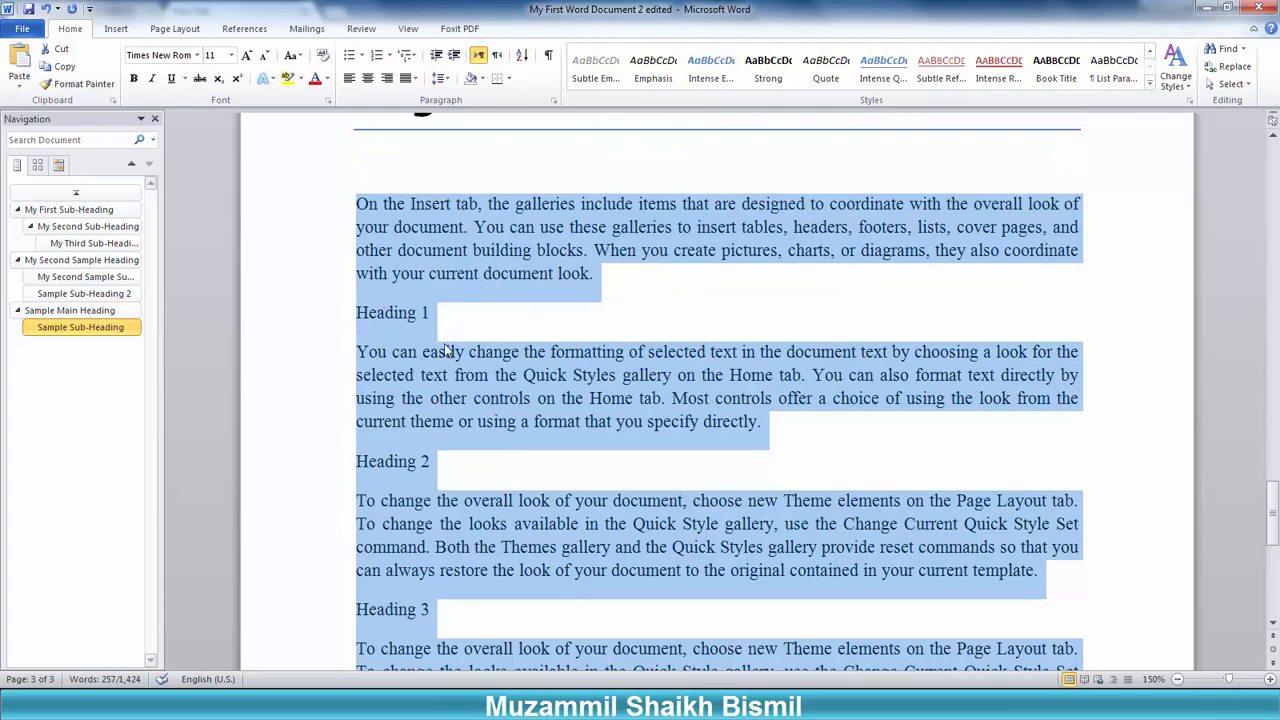
pyautogui.scroll(6, 489, 402)
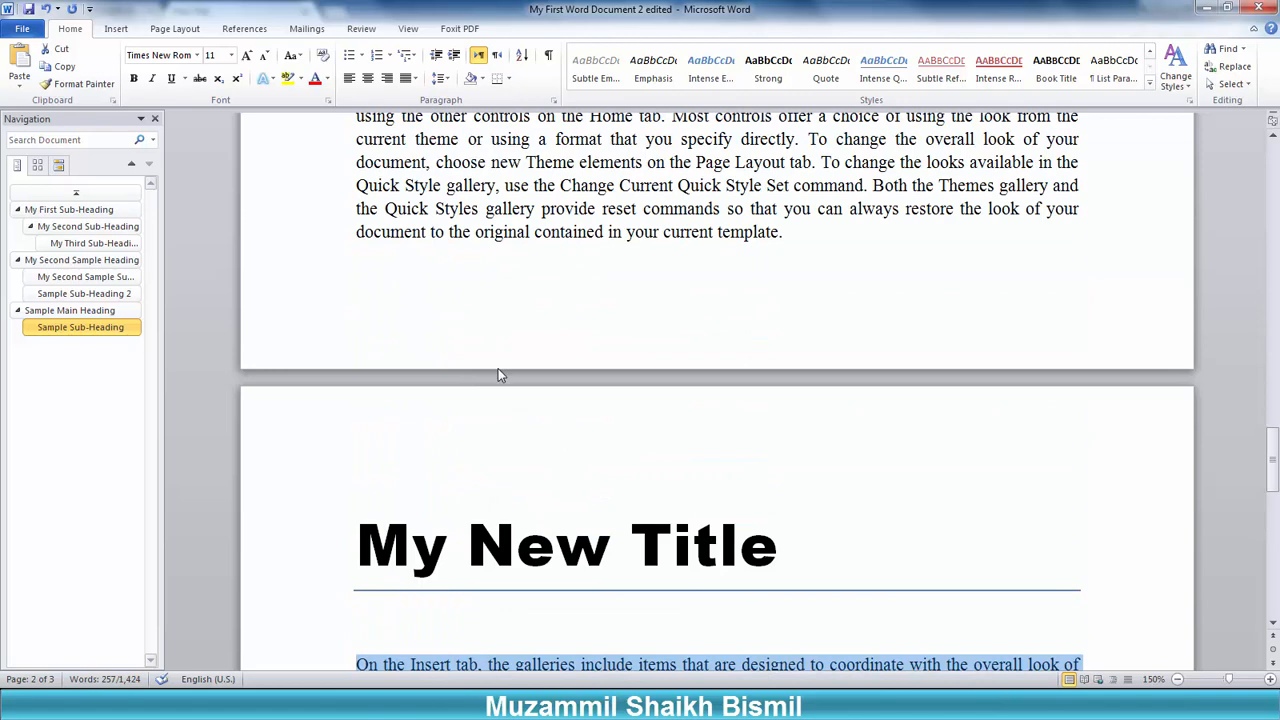
pyautogui.scroll(-5, 498, 368)
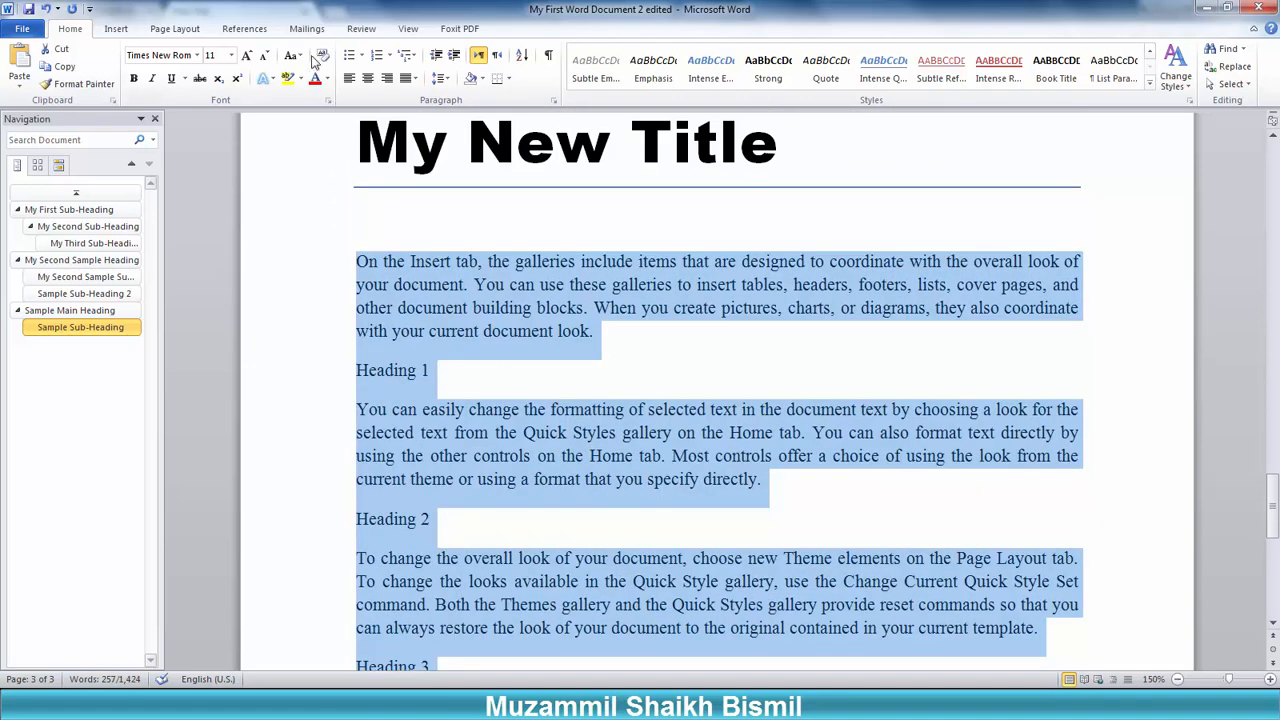
pyautogui.click(322, 56)
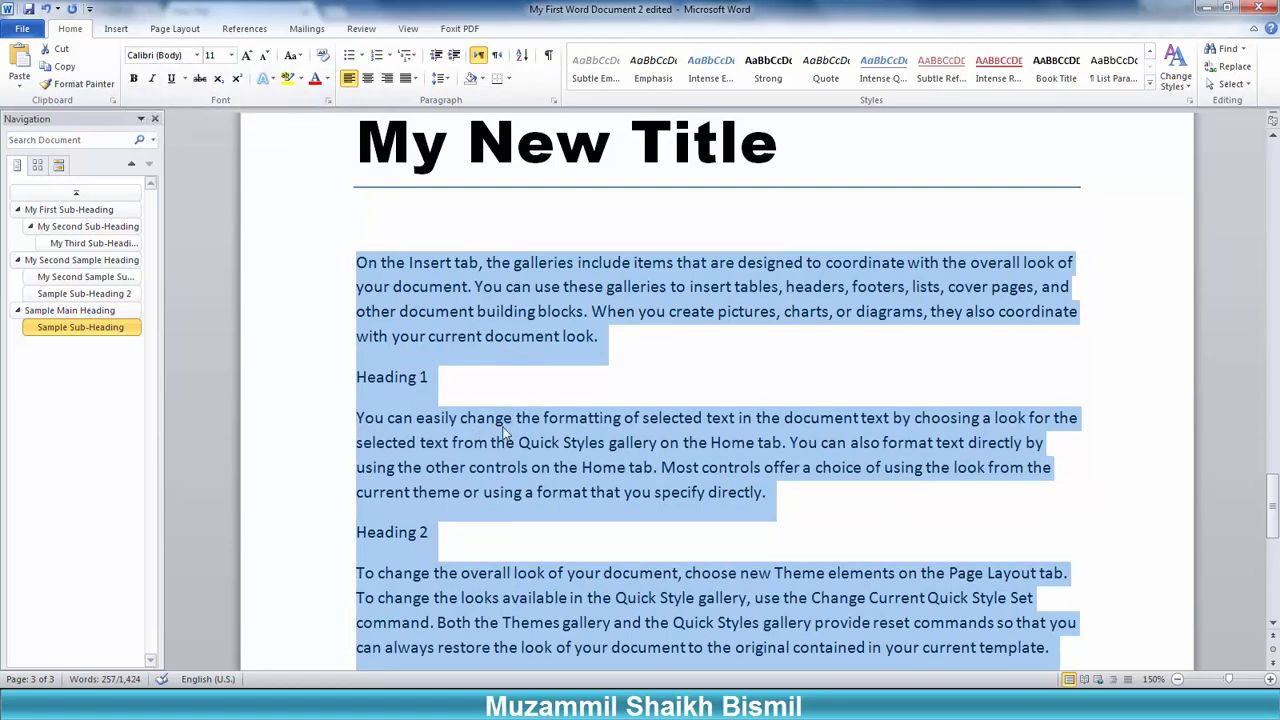
# Step: Save the formatting of the body text below "Sample Sub-Heading" as a new quick style named "Normal Paragraph"
pyautogui.scroll(10, 557, 433)
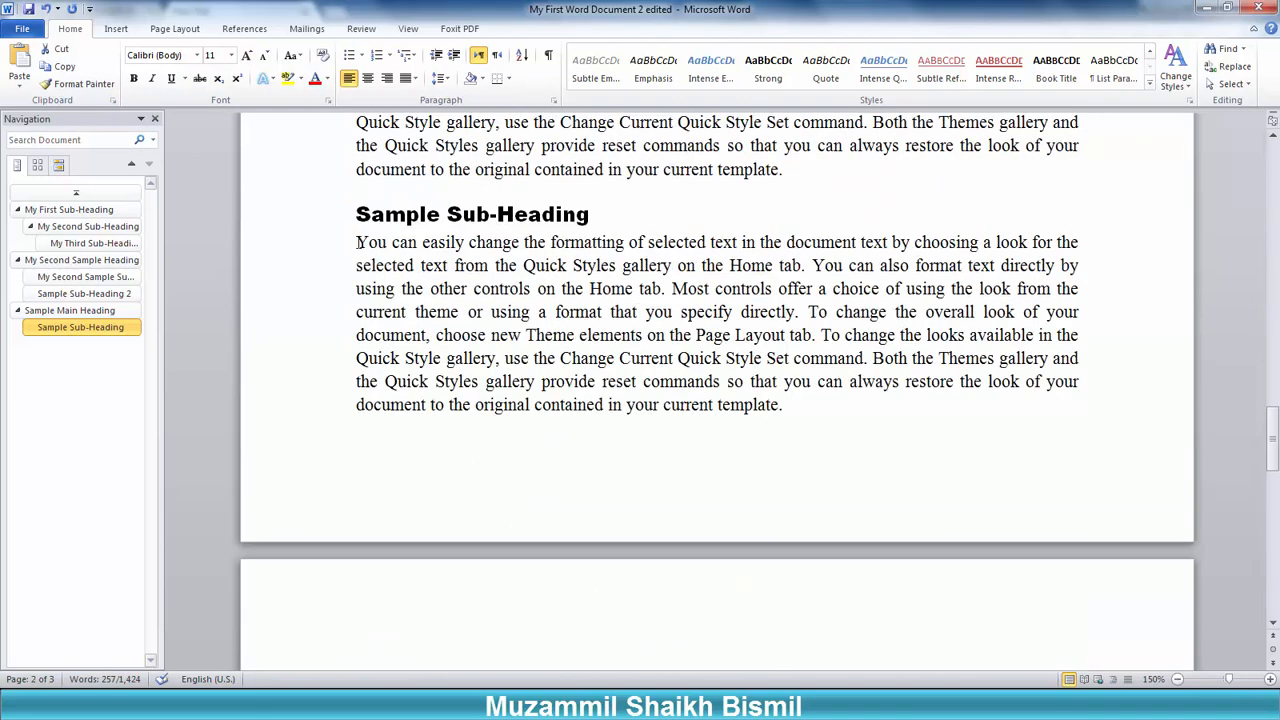
pyautogui.moveTo(358, 242); pyautogui.dragTo(855, 242)
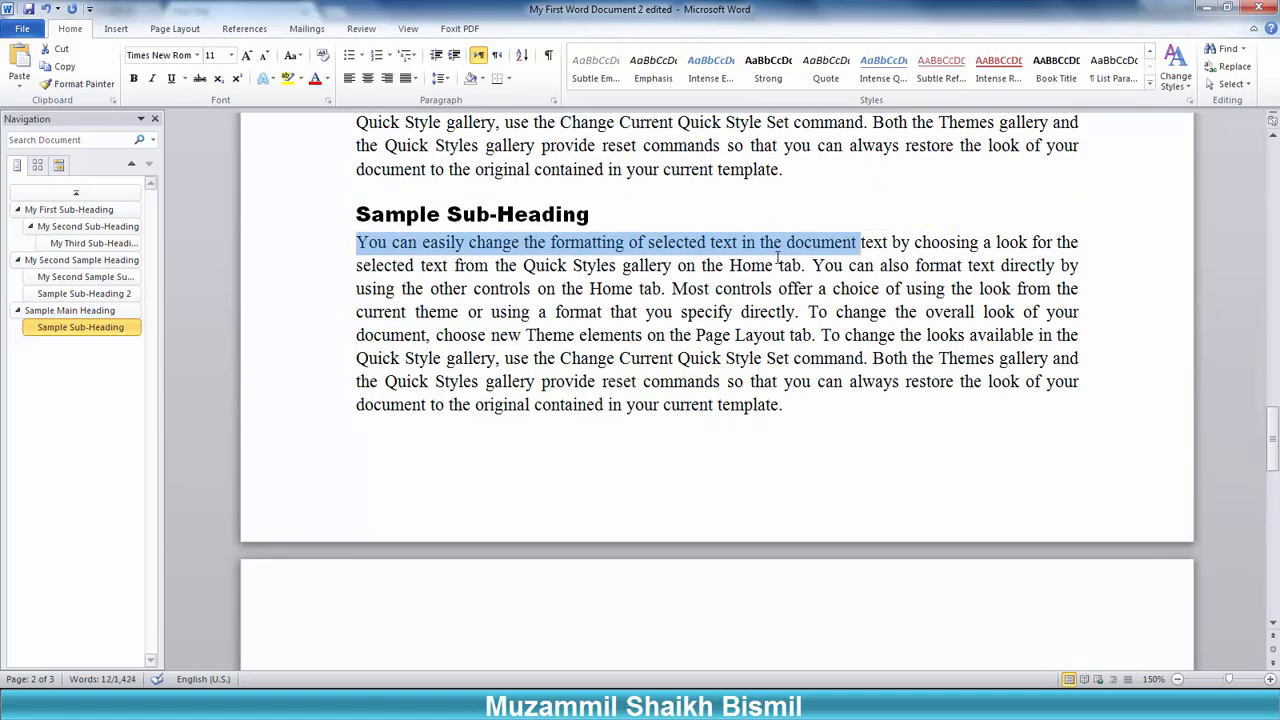
pyautogui.click(1151, 86)
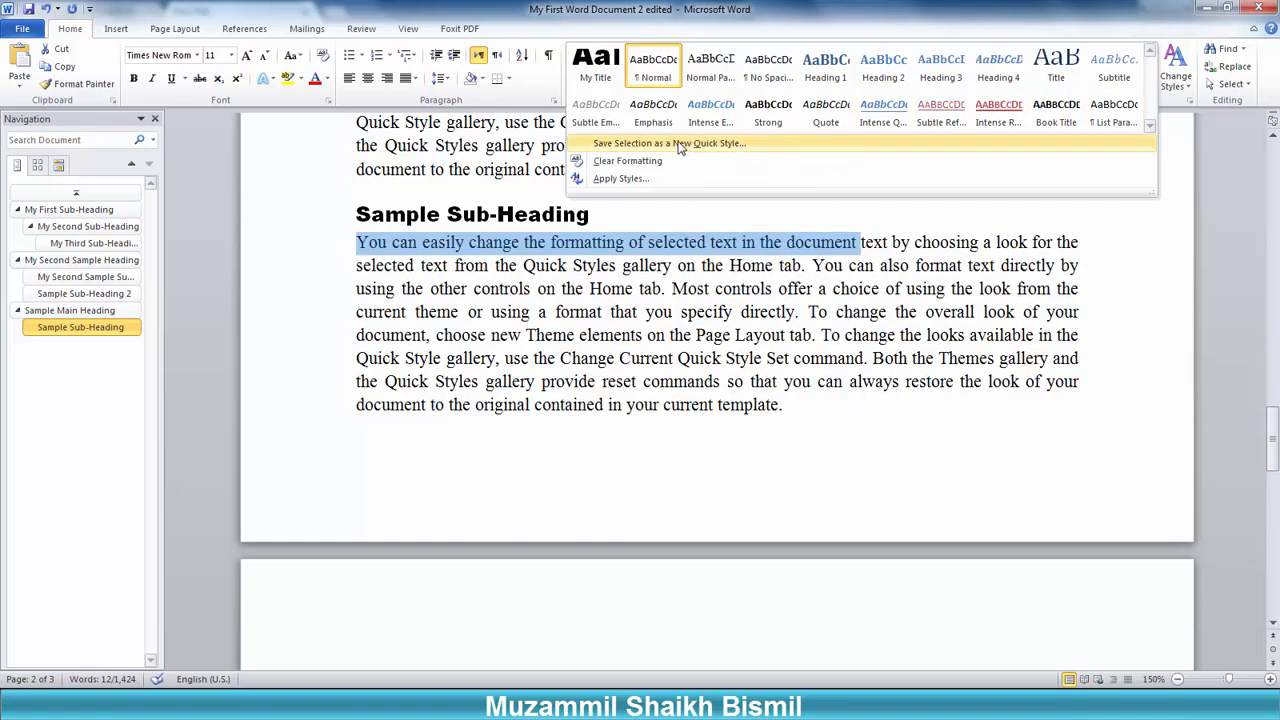
pyautogui.click(679, 146)
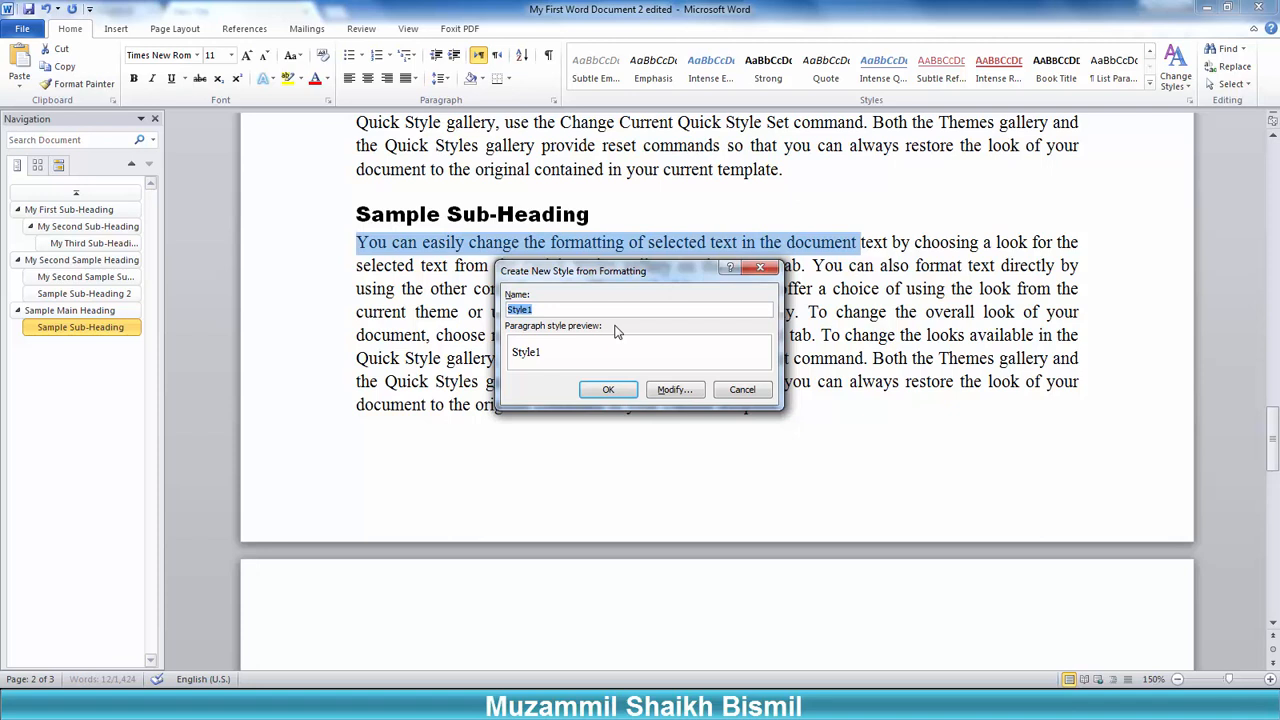
pyautogui.write('Normal Paragraph')
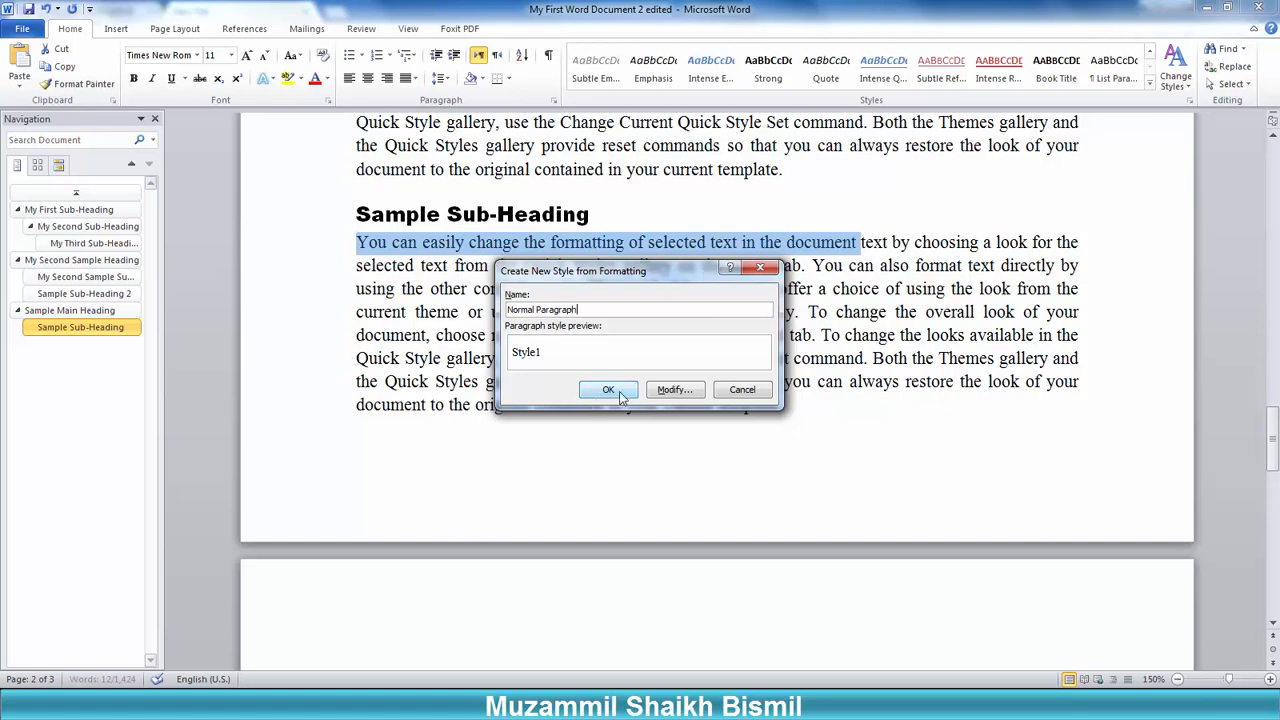
pyautogui.click(610, 390)
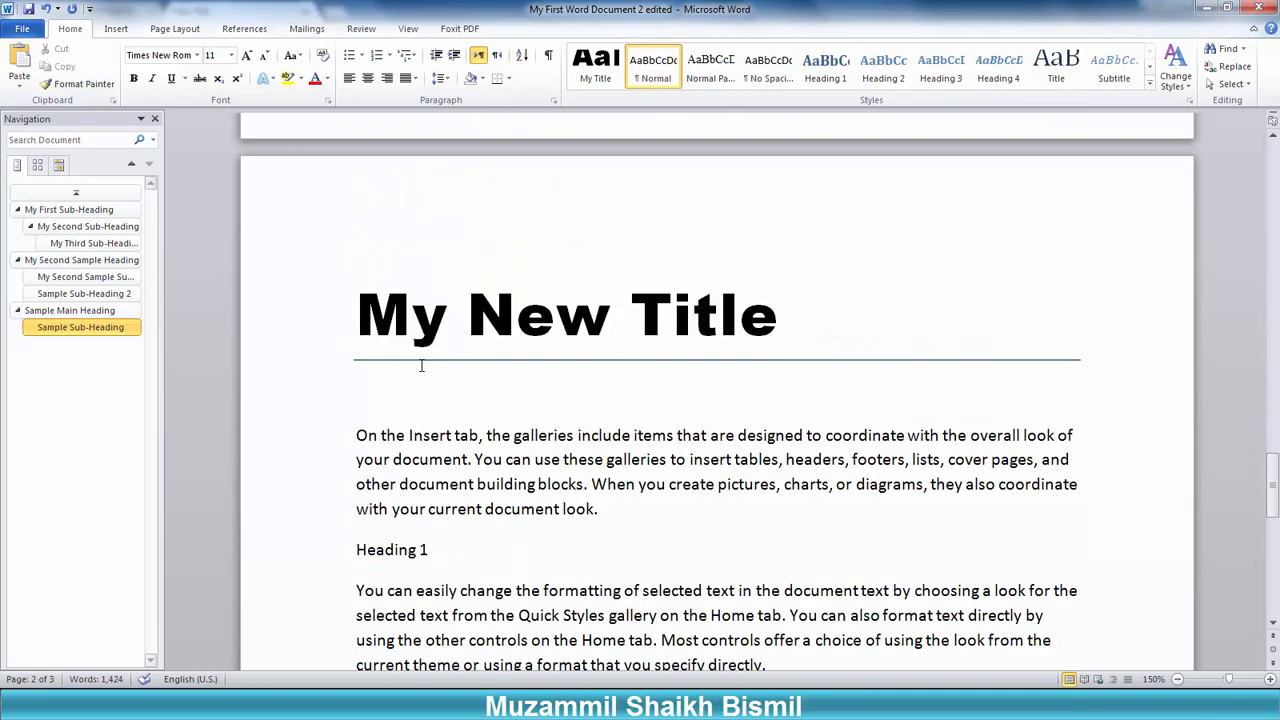
# Step: Apply the "Normal Paragraph" style to all text below "My New Title"
pyautogui.scroll(5, 421, 365)
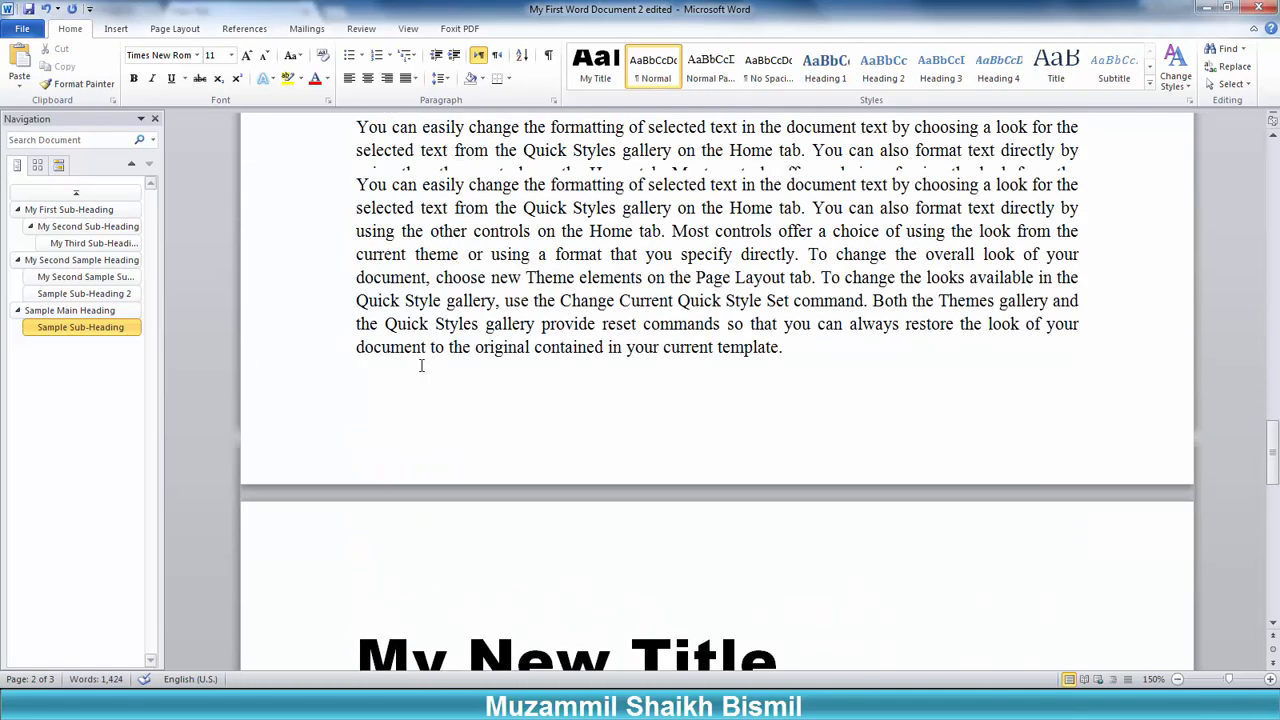
pyautogui.moveTo(320, 249); pyautogui.dragTo(346, 371)
pyautogui.click(533, 345)
pyautogui.scroll(-10, 531, 346)
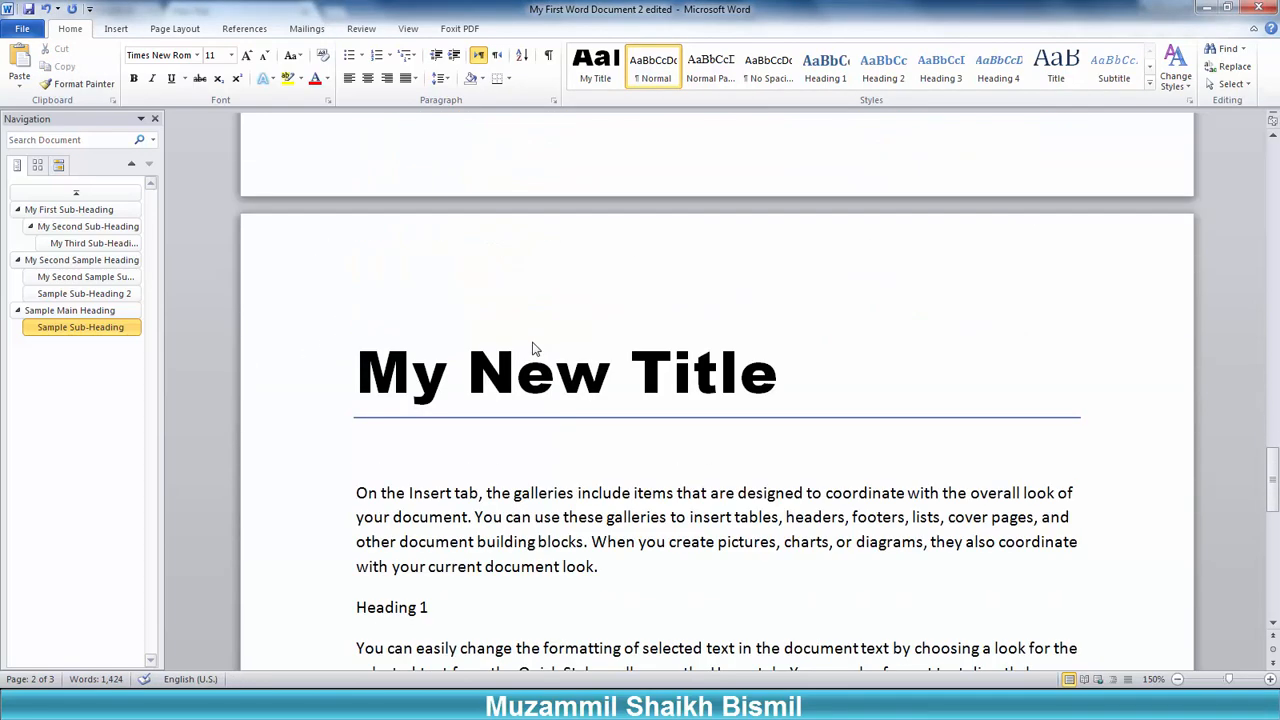
pyautogui.moveTo(316, 222); pyautogui.dragTo(354, 366)
pyautogui.scroll(-5, 323, 380)
pyautogui.scroll(3, 354, 366)
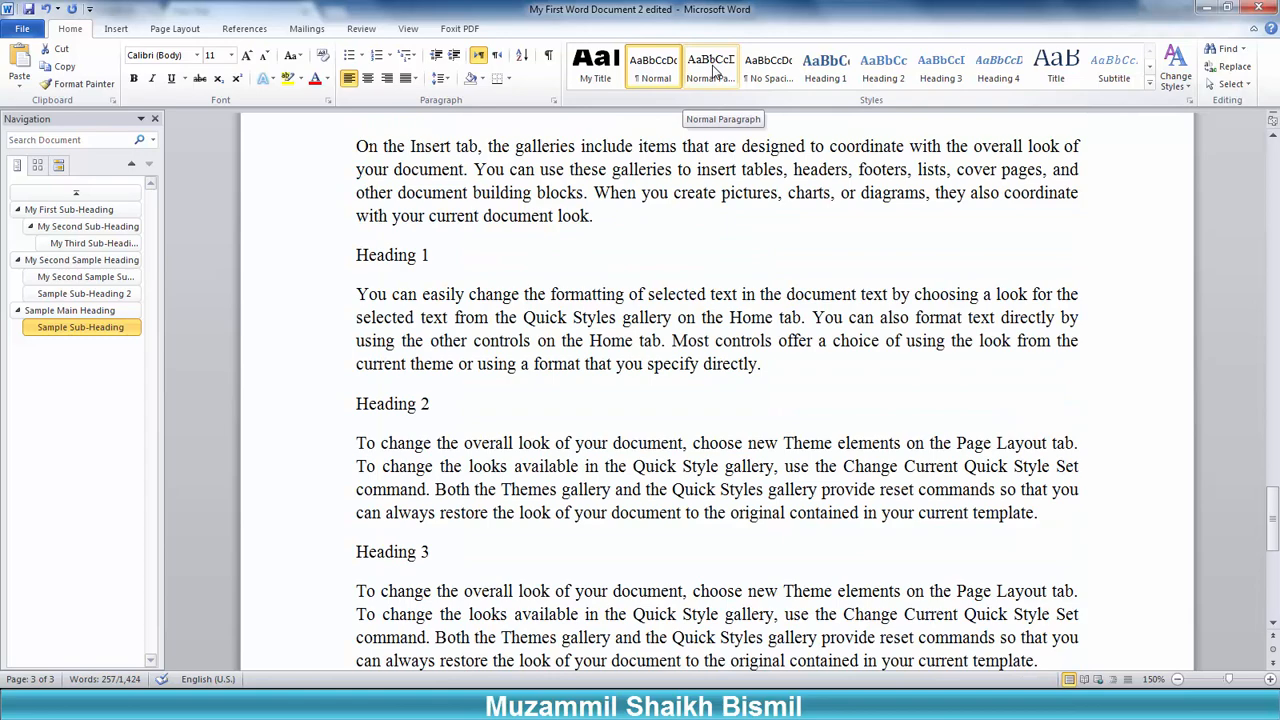
pyautogui.click(713, 70)
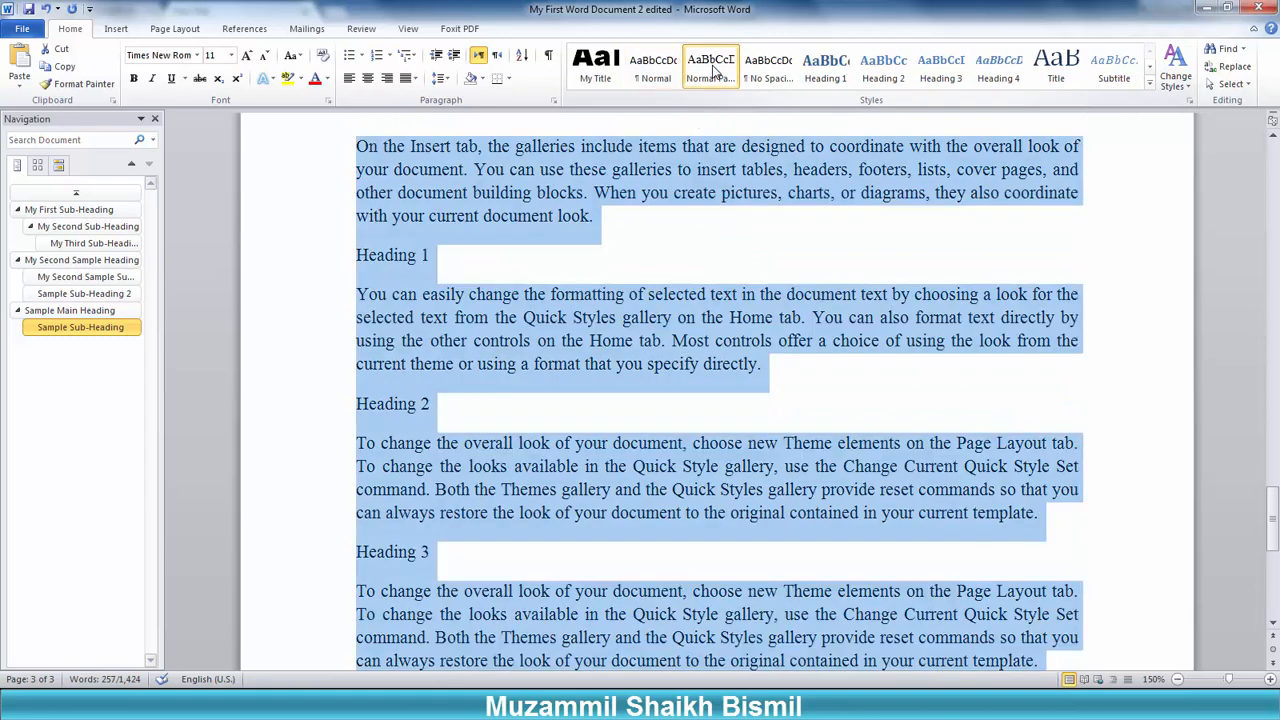
# Step: Compare the styles assigned to the "Sample Sub-Heading" body text and the first paragraph below "My New Title"
pyautogui.click(452, 200)
pyautogui.scroll(5, 452, 200)
pyautogui.click(407, 147)
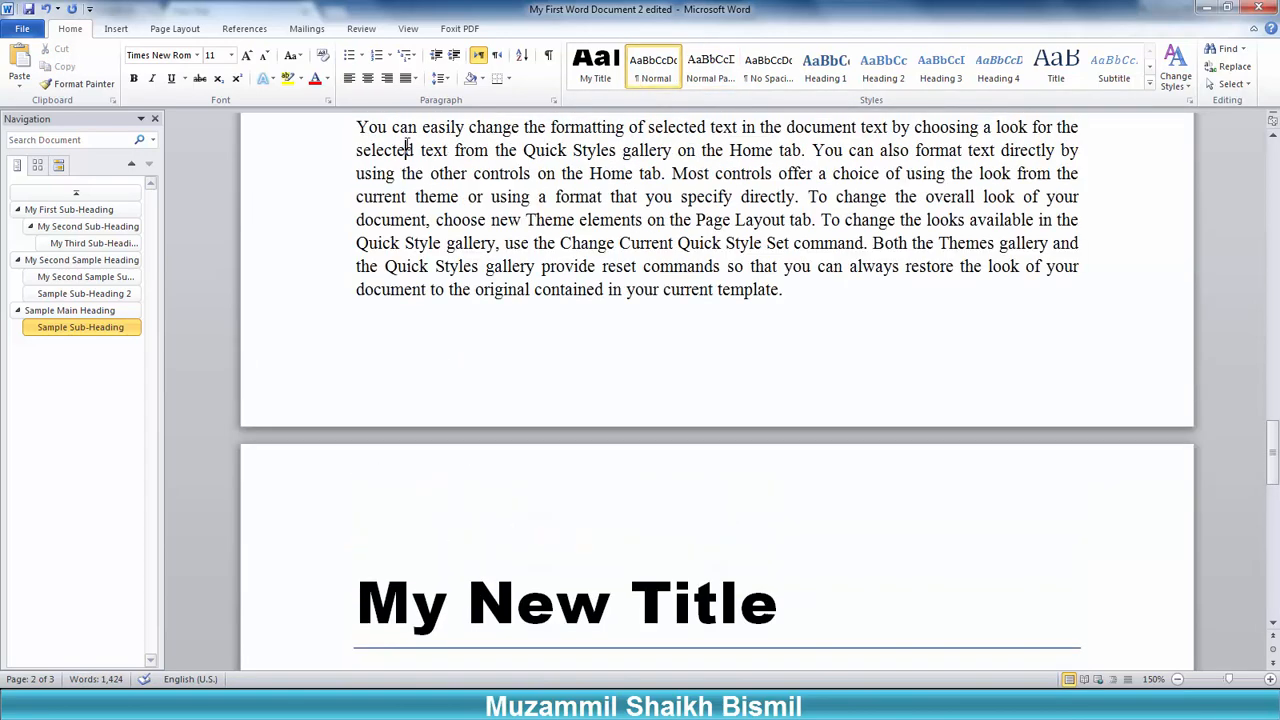
pyautogui.scroll(-5, 522, 253)
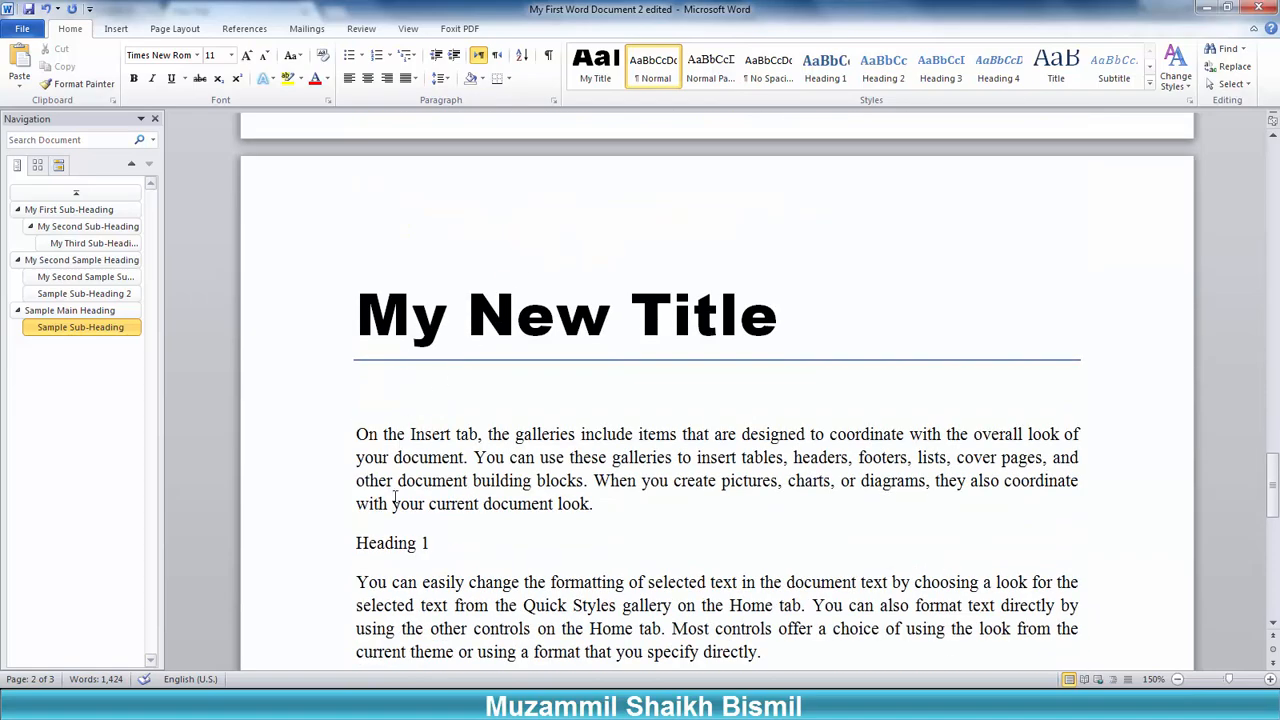
pyautogui.click(391, 455)
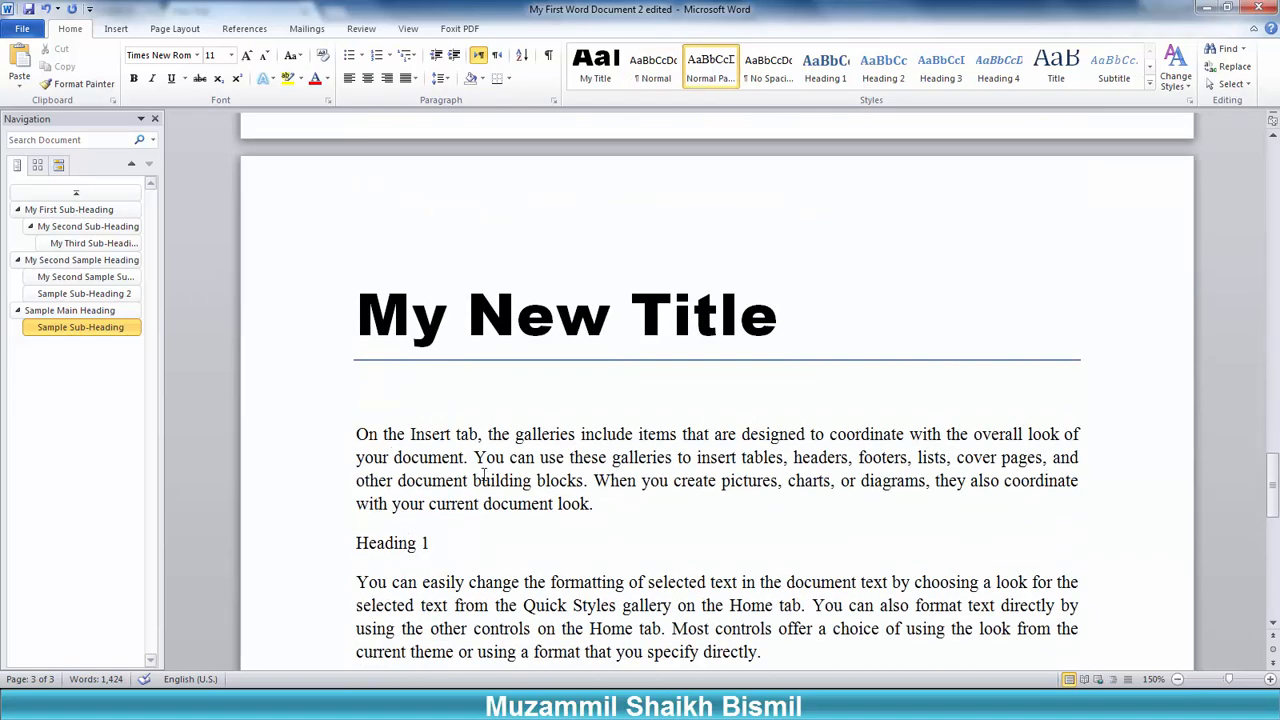
# Step: Save the formatting of the "My First Sub-Heading" line as a new quick style named "My Heading"
pyautogui.scroll(12, 482, 474)
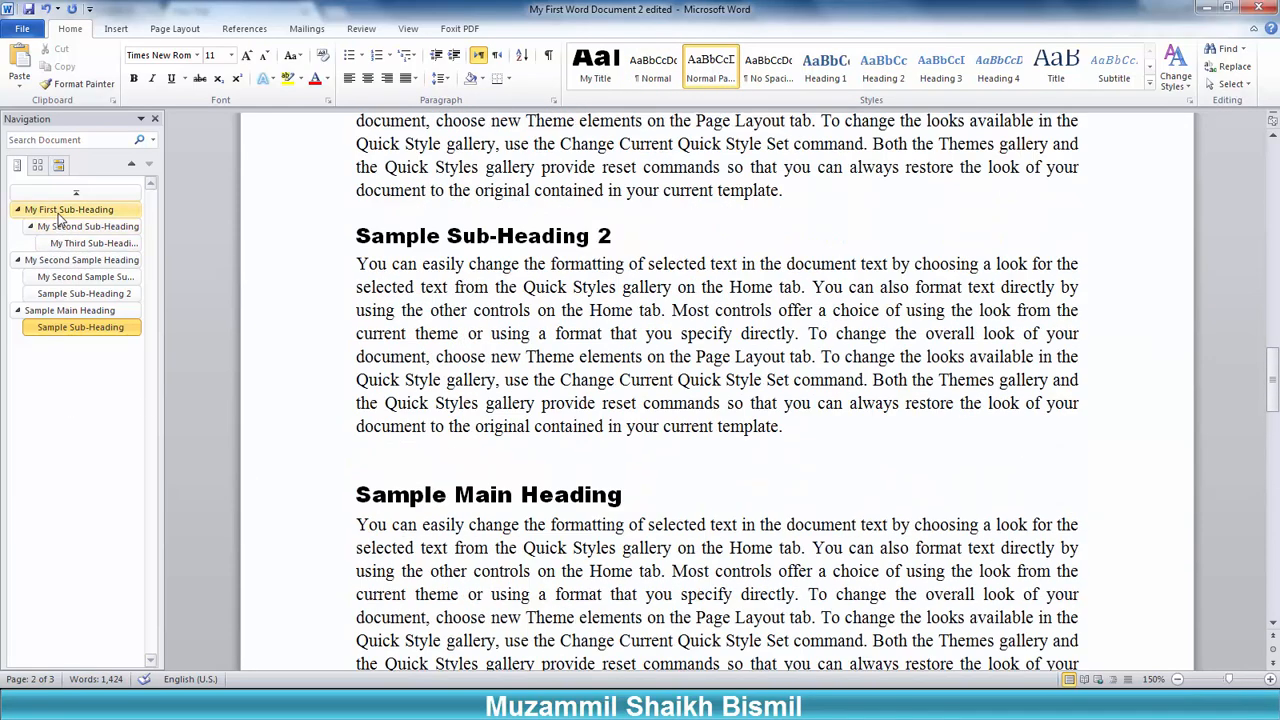
pyautogui.click(59, 212)
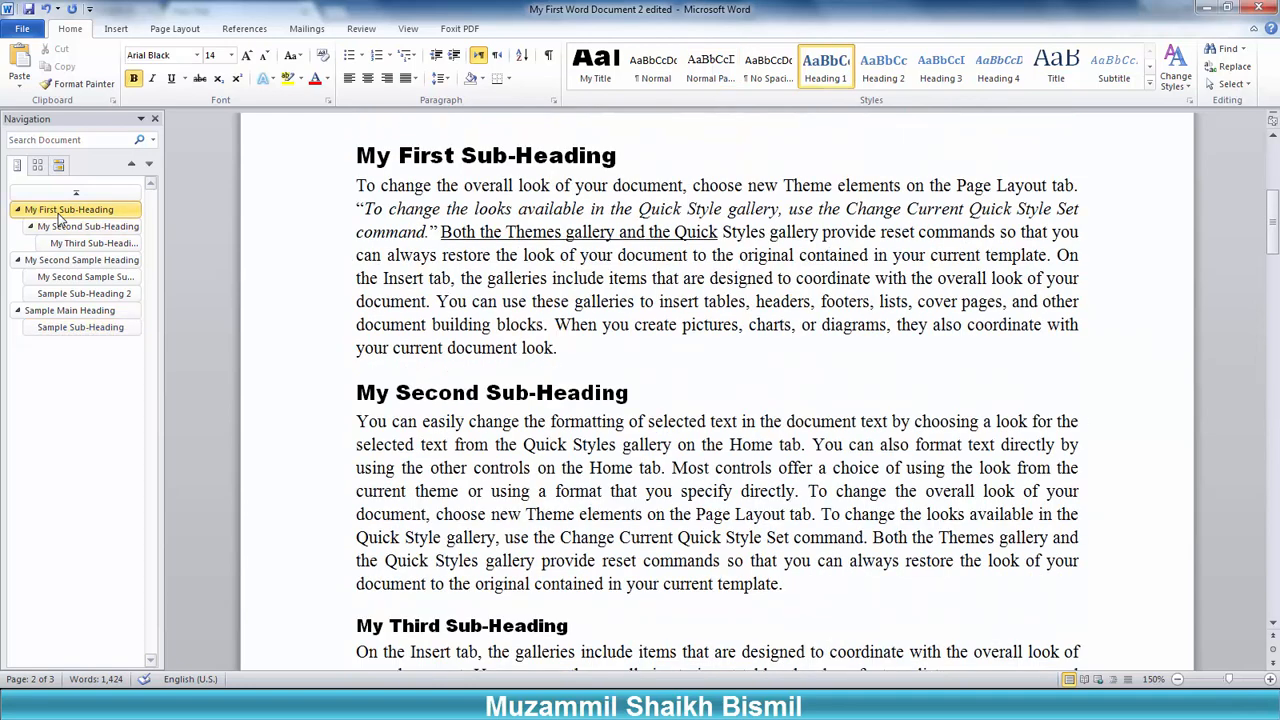
pyautogui.click(320, 166)
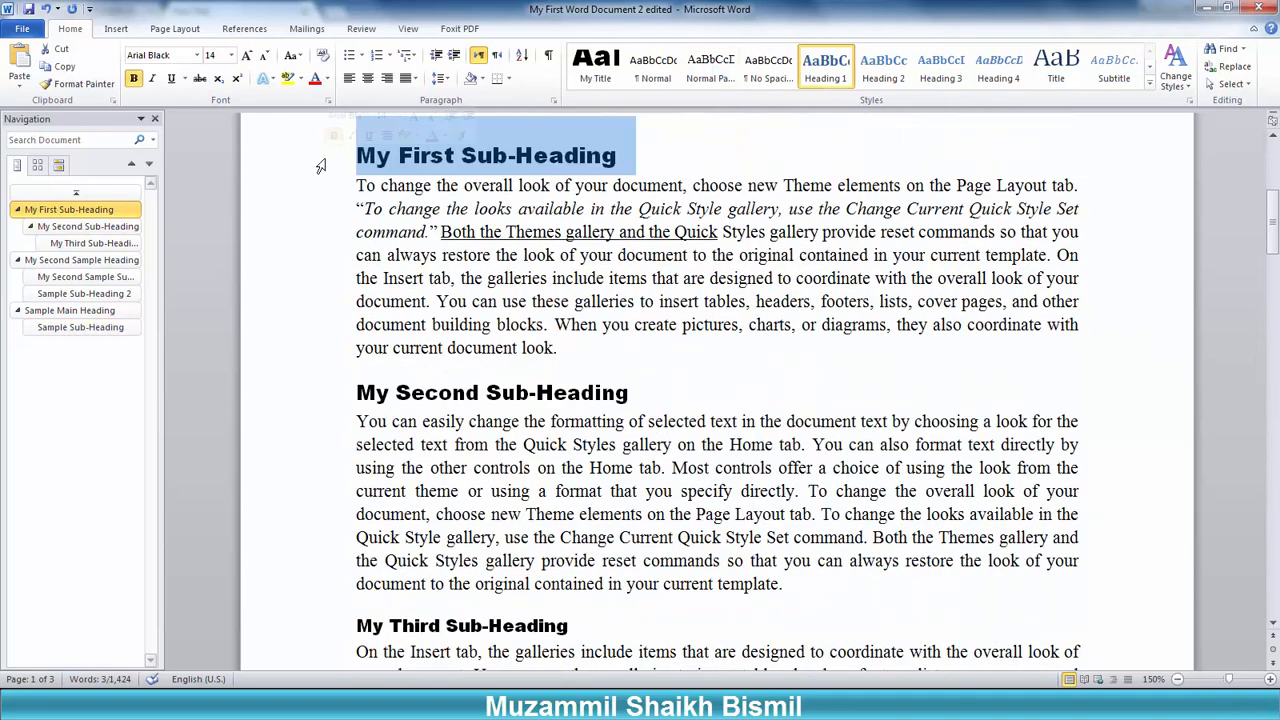
pyautogui.click(827, 84)
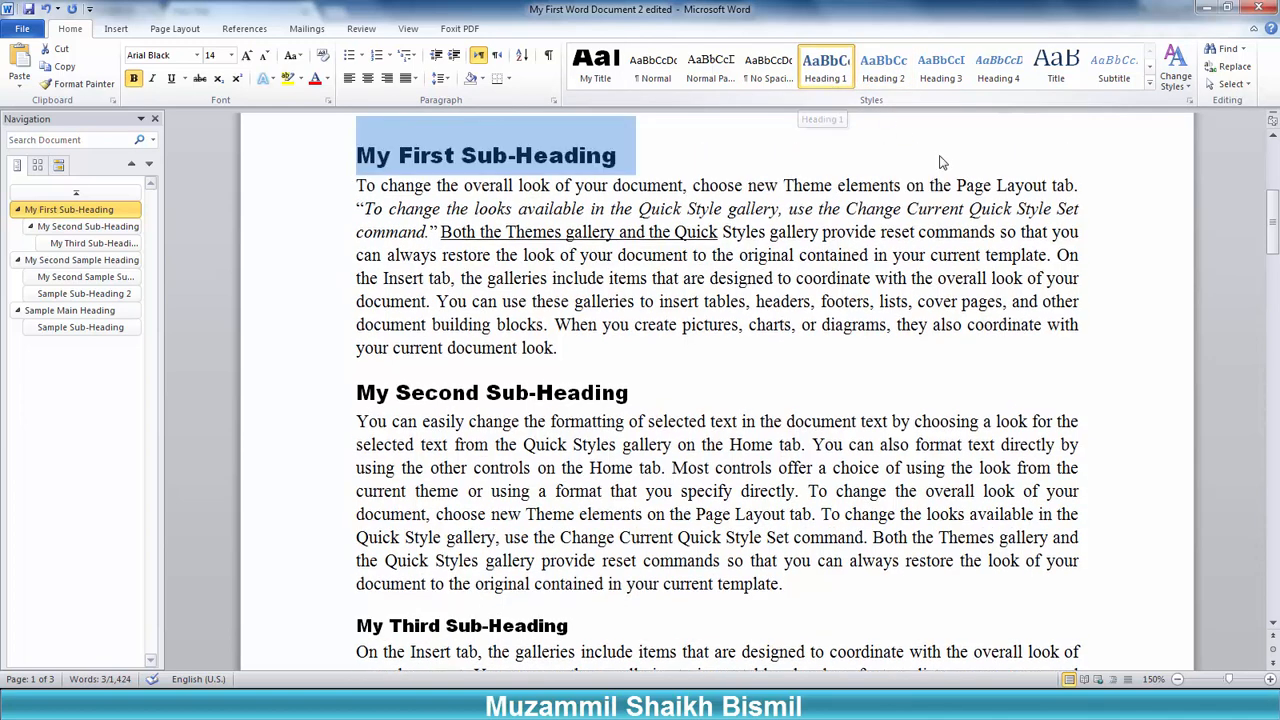
pyautogui.click(1149, 88)
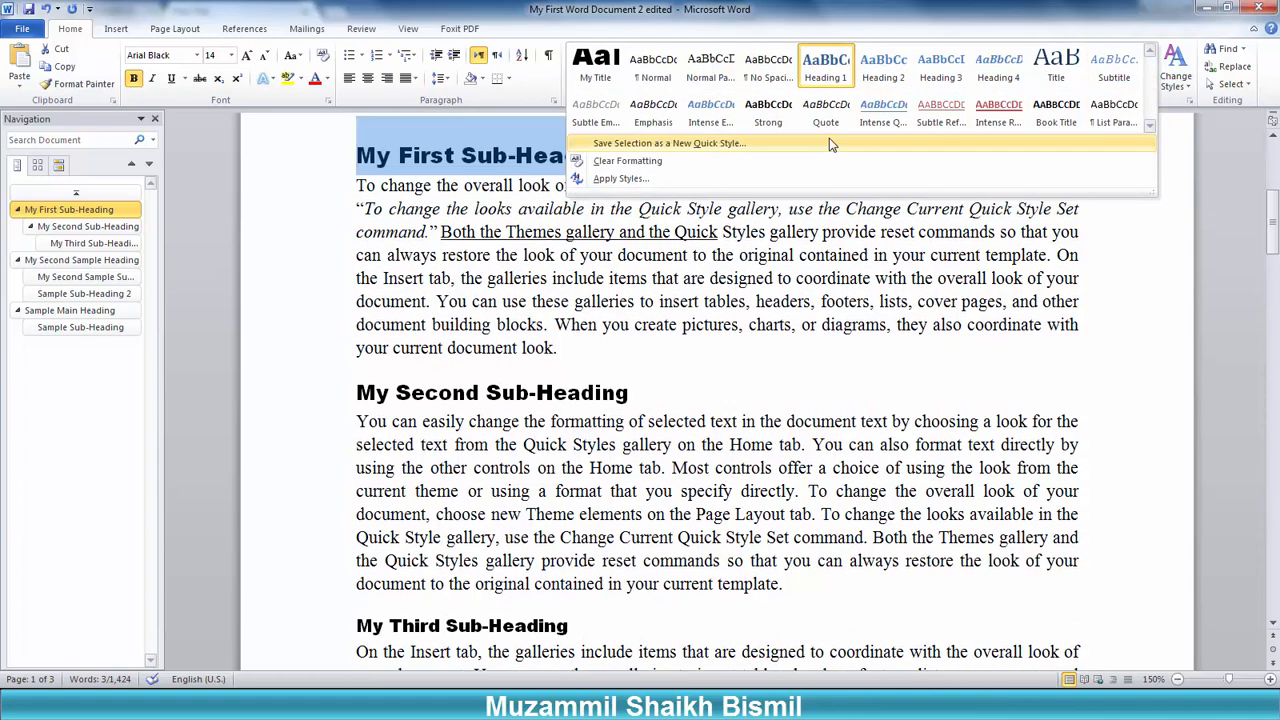
pyautogui.click(809, 139)
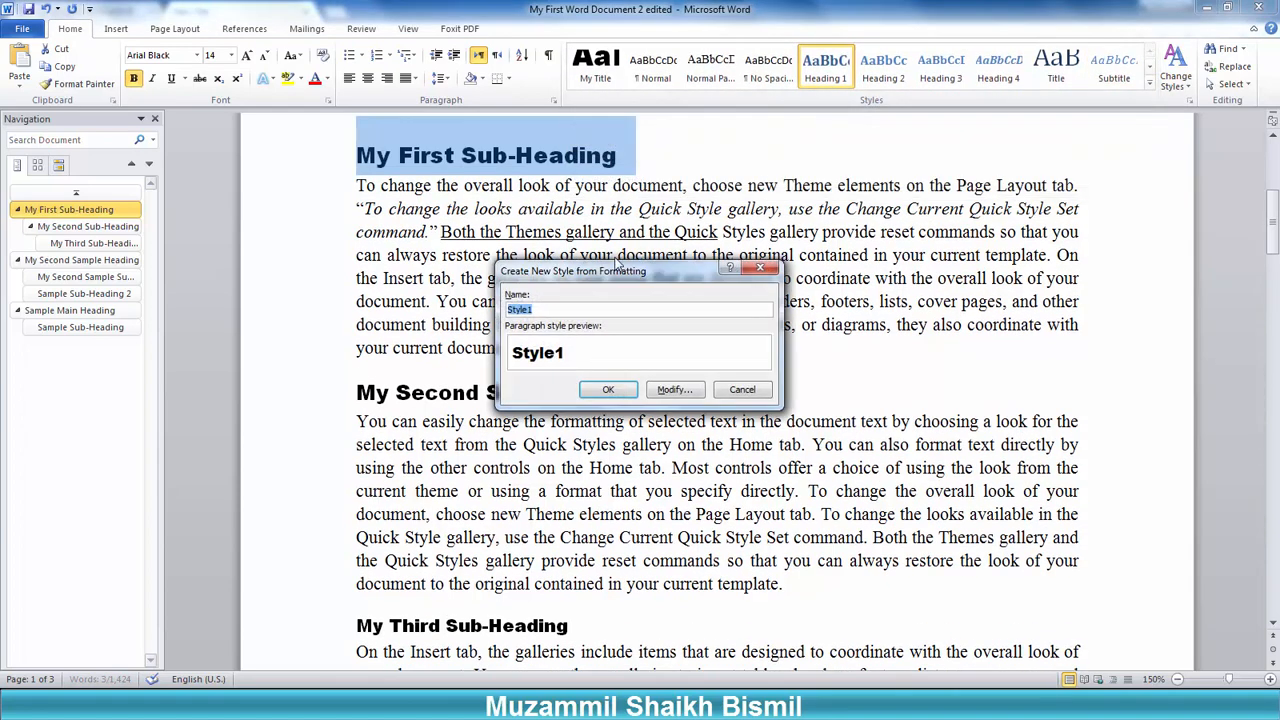
pyautogui.write('My Heading')
pyautogui.click(620, 392)
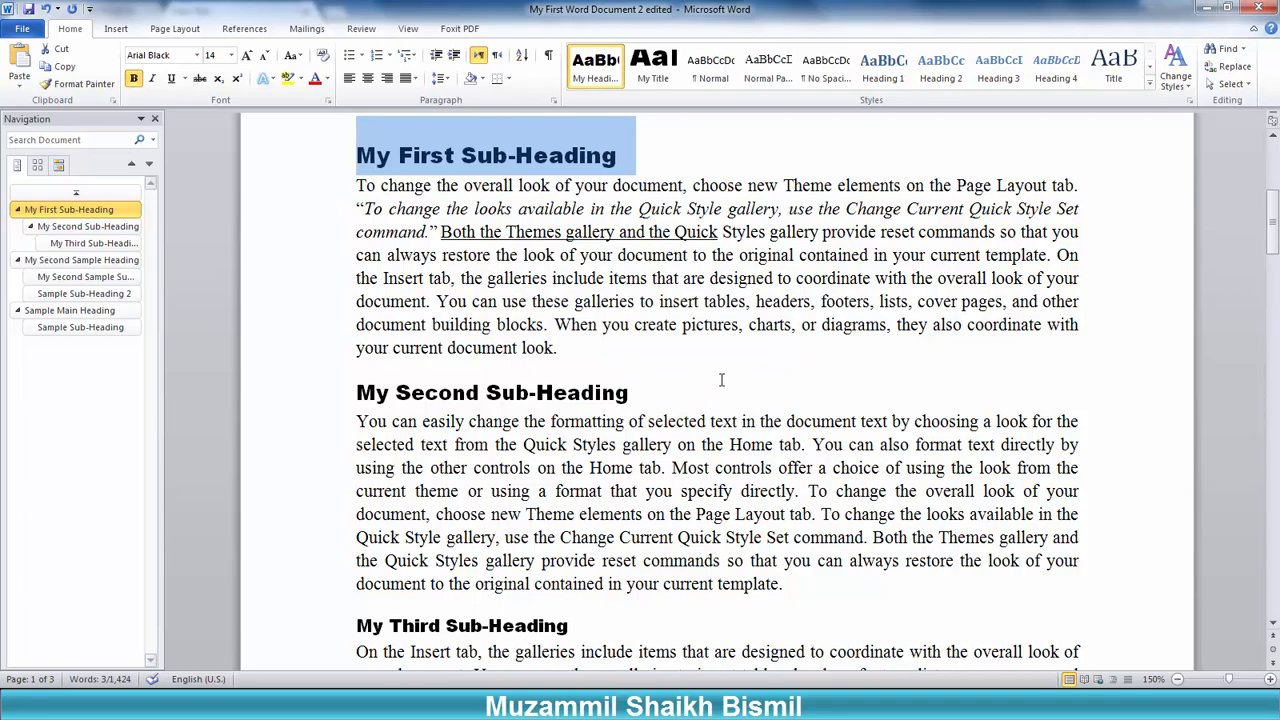
# Step: Apply the "My Heading" style to the "Heading 1" line below "My New Title"
pyautogui.scroll(-20, 720, 380)
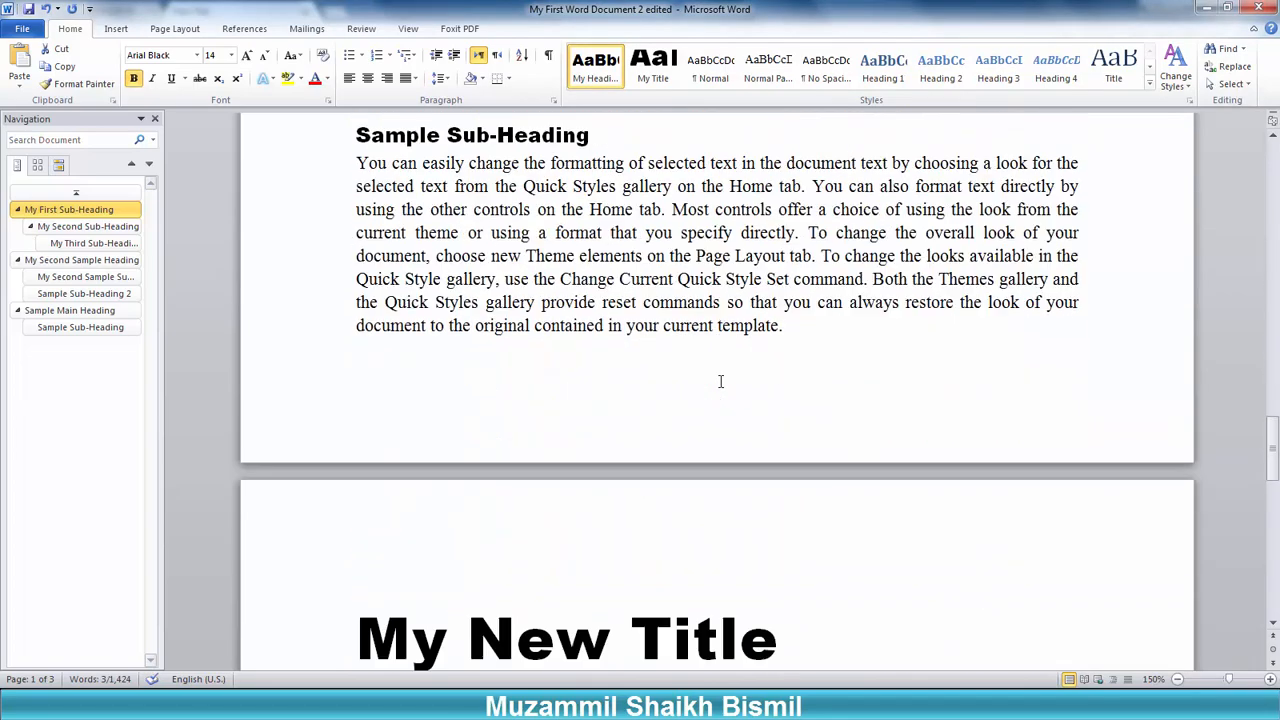
pyautogui.scroll(-10, 720, 381)
pyautogui.click(340, 305)
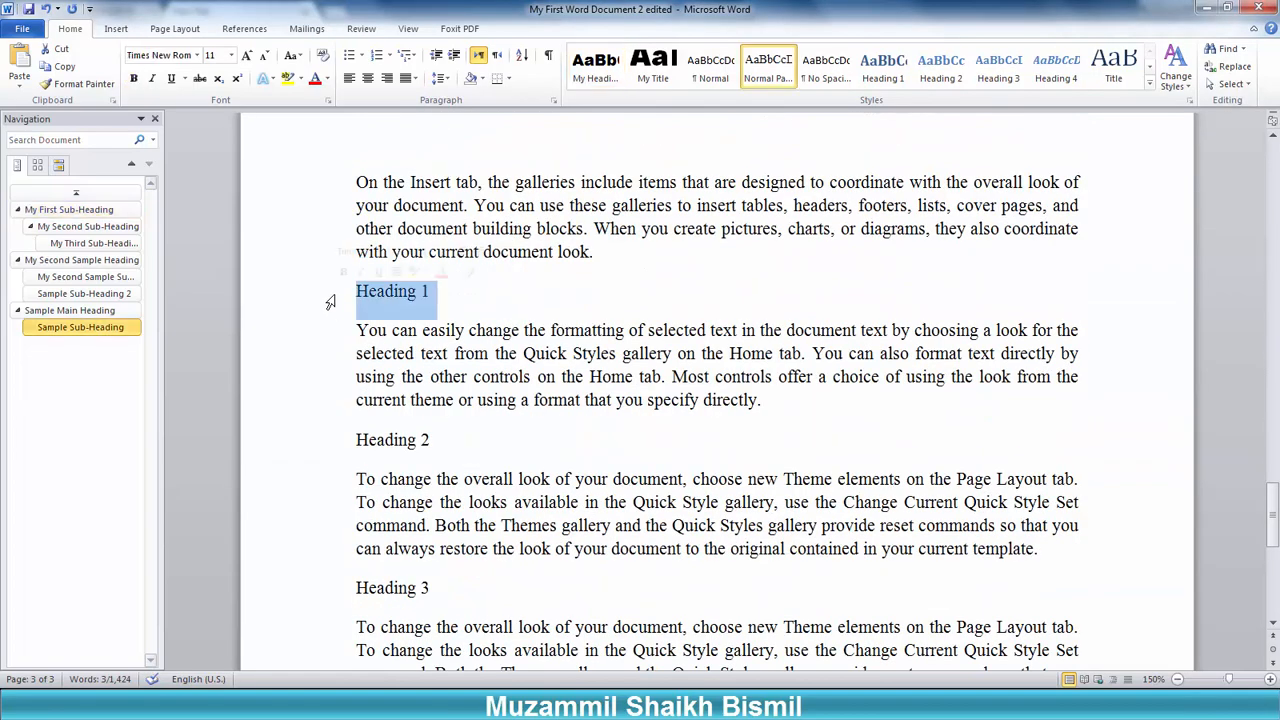
pyautogui.click(598, 72)
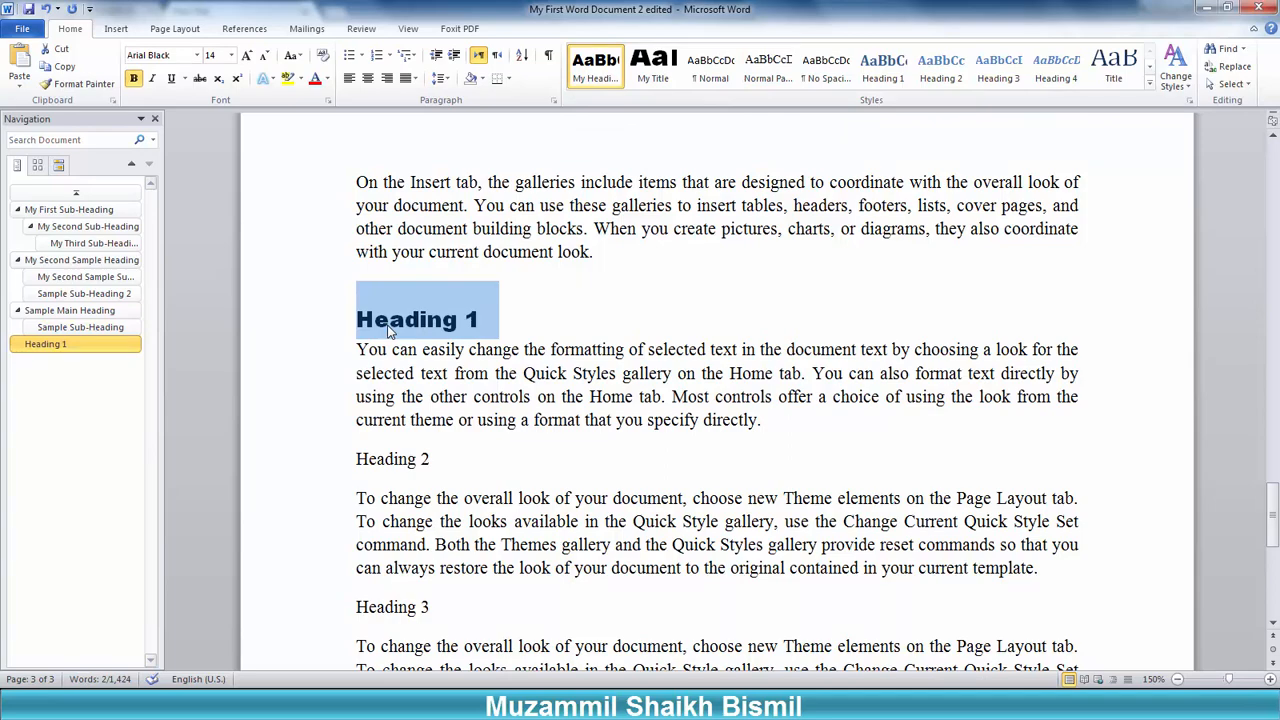
# Step: Save the formatting of the "My Second Sub-Heading" line as a new quick style named "My Heading 2"
pyautogui.scroll(15, 418, 397)
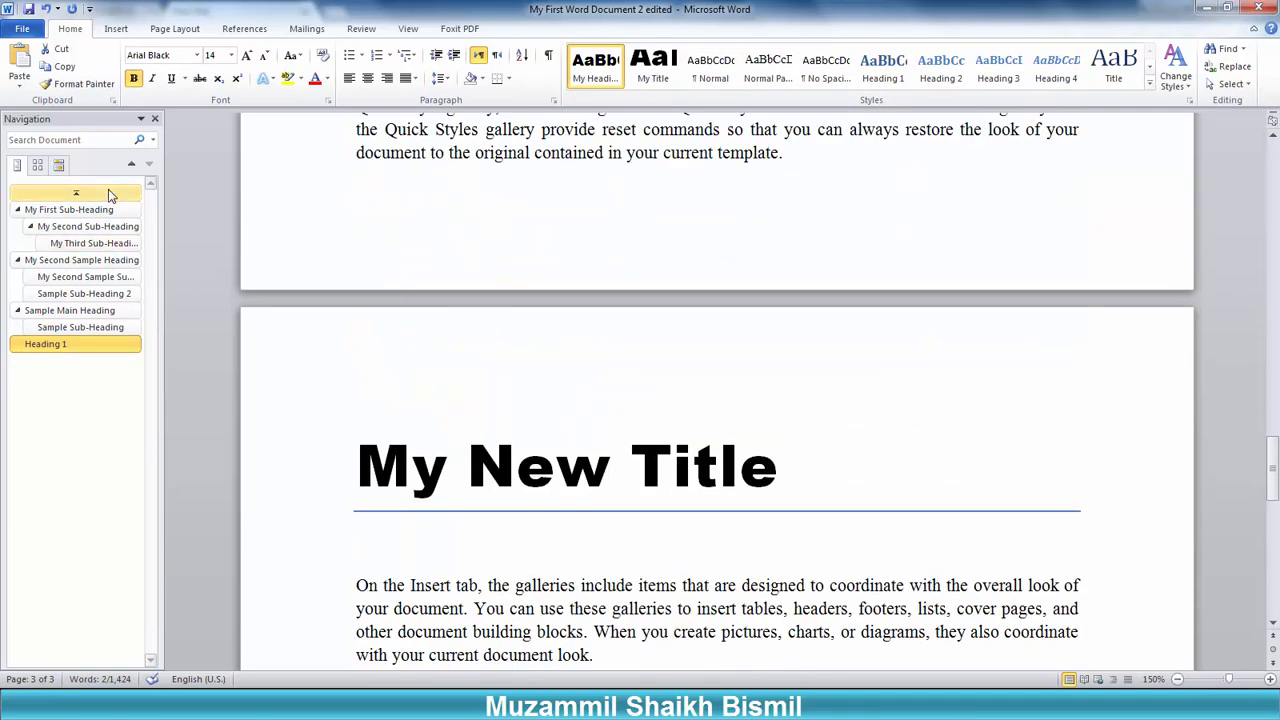
pyautogui.click(68, 209)
pyautogui.click(337, 163)
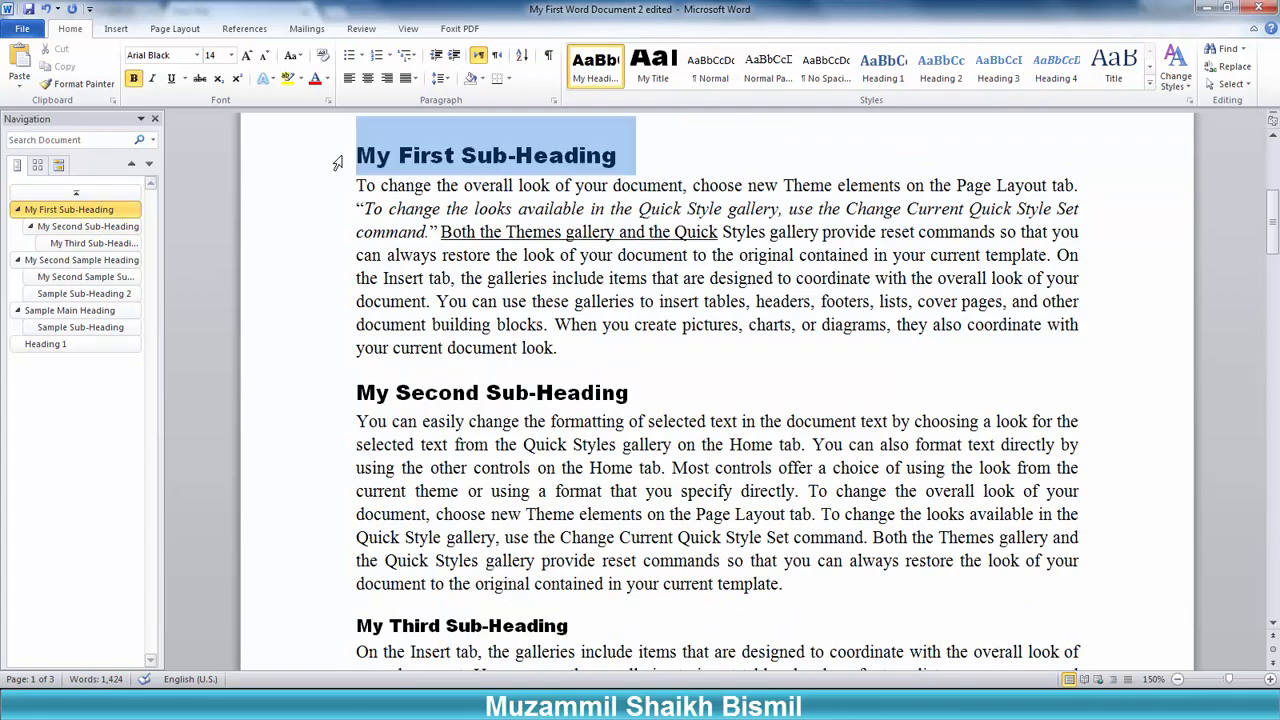
pyautogui.scroll(-6, 371, 391)
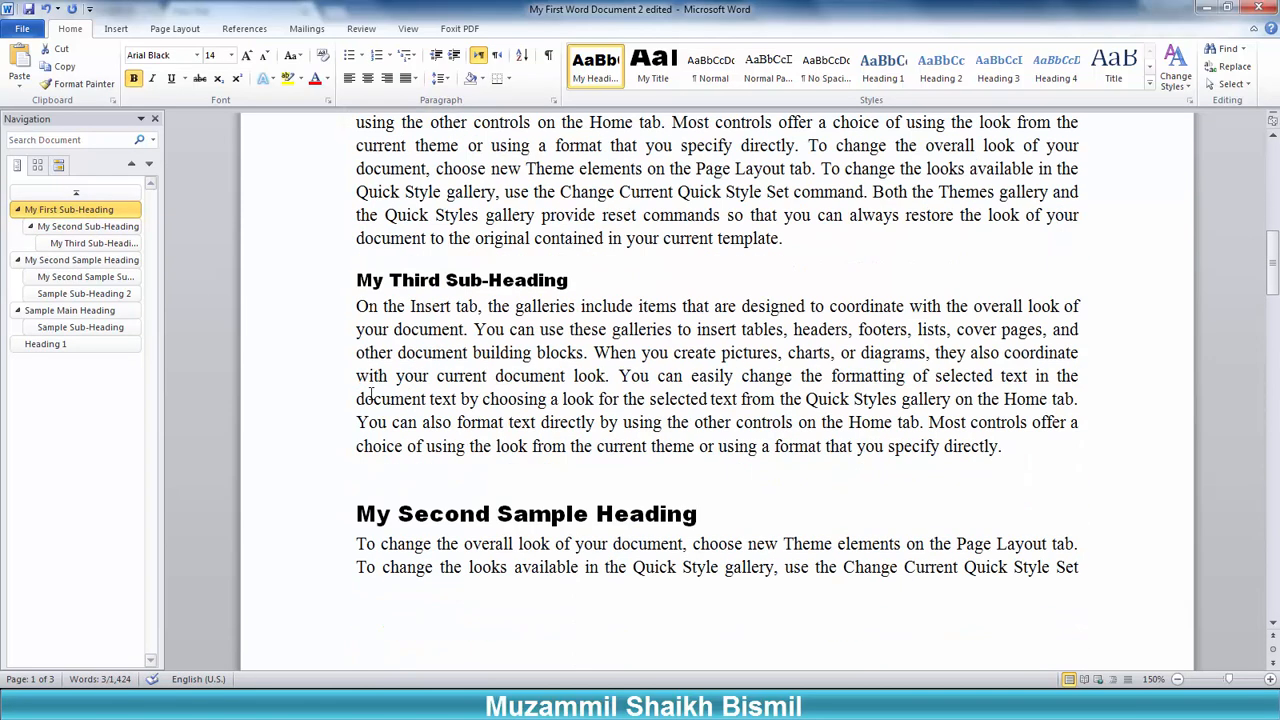
pyautogui.scroll(5, 371, 391)
pyautogui.click(88, 226)
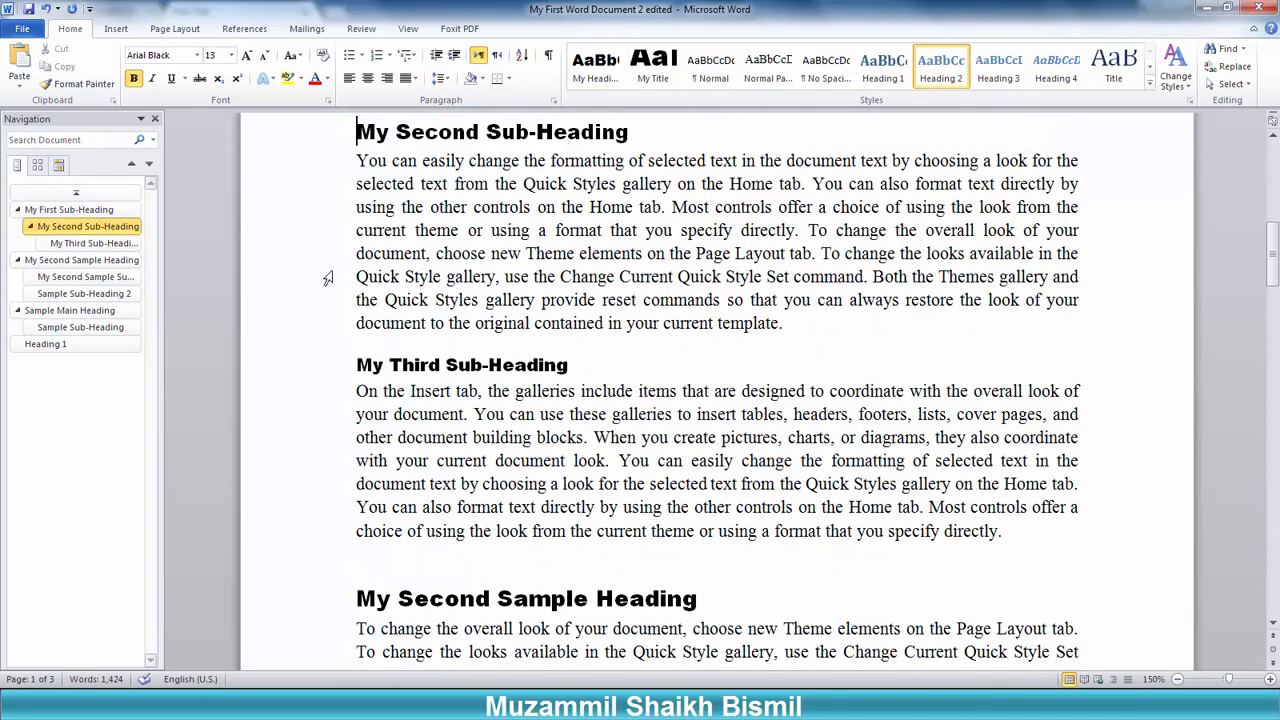
pyautogui.click(328, 150)
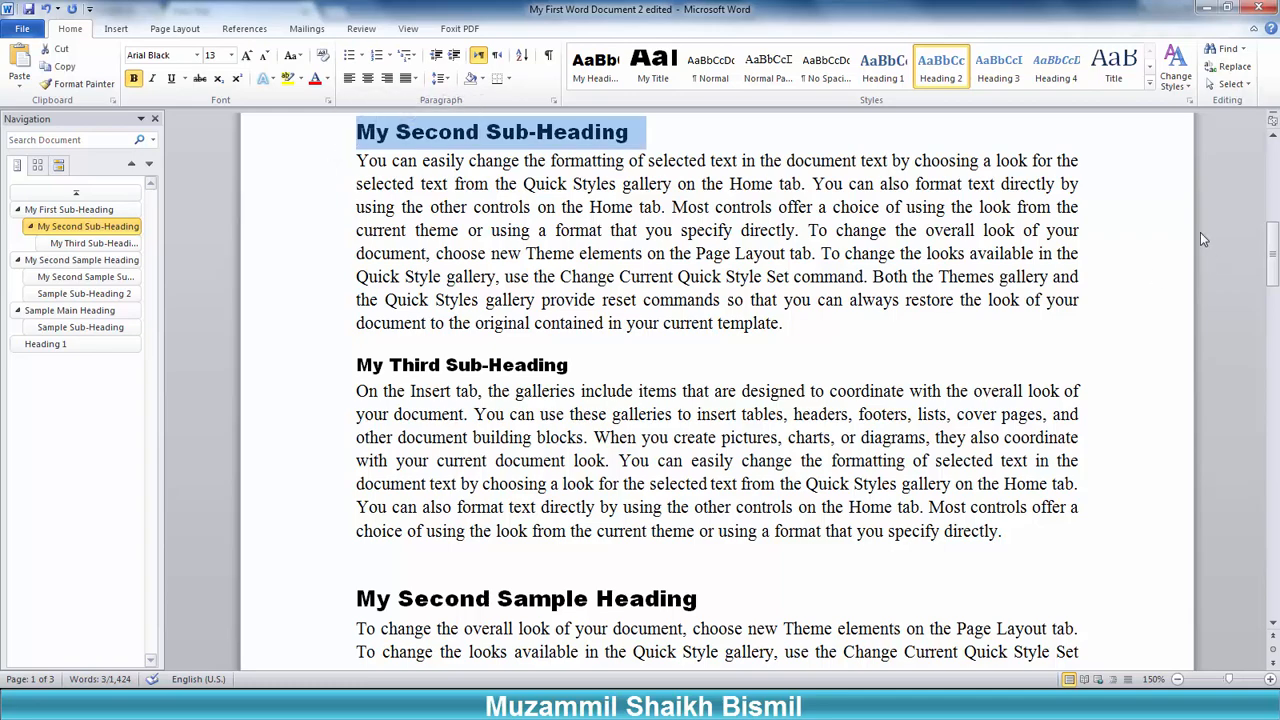
pyautogui.click(1150, 87)
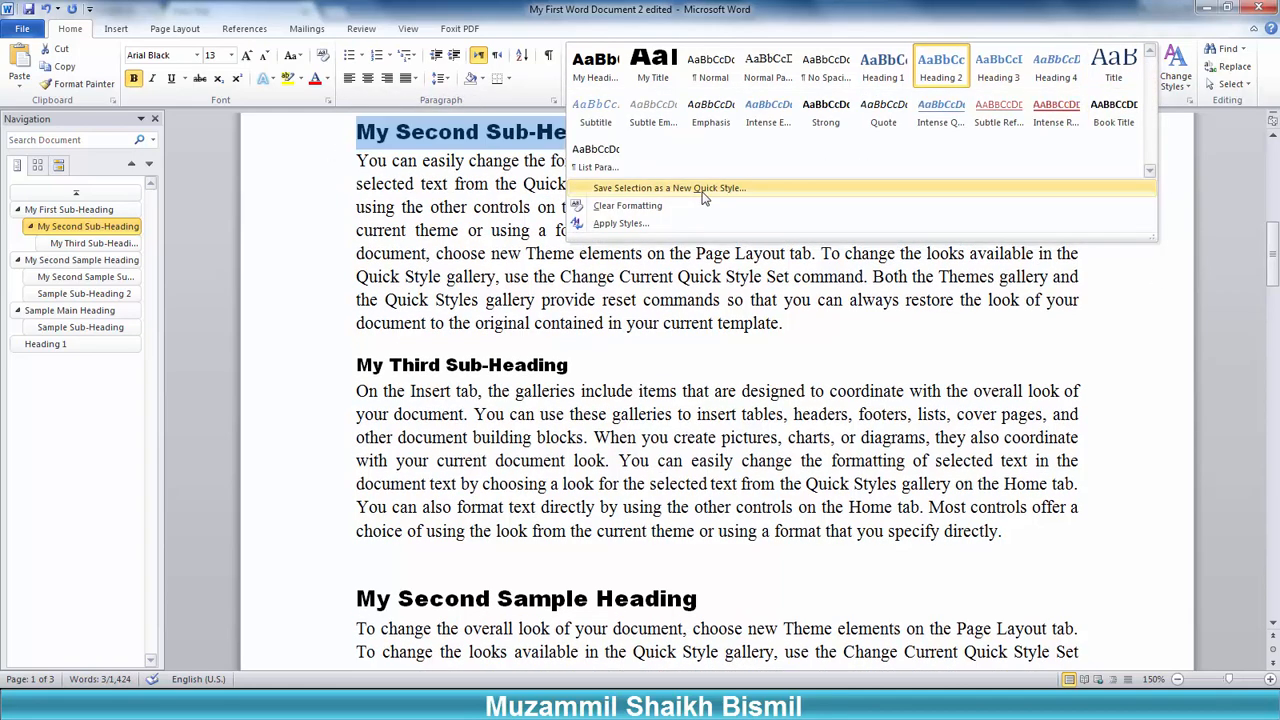
pyautogui.click(703, 189)
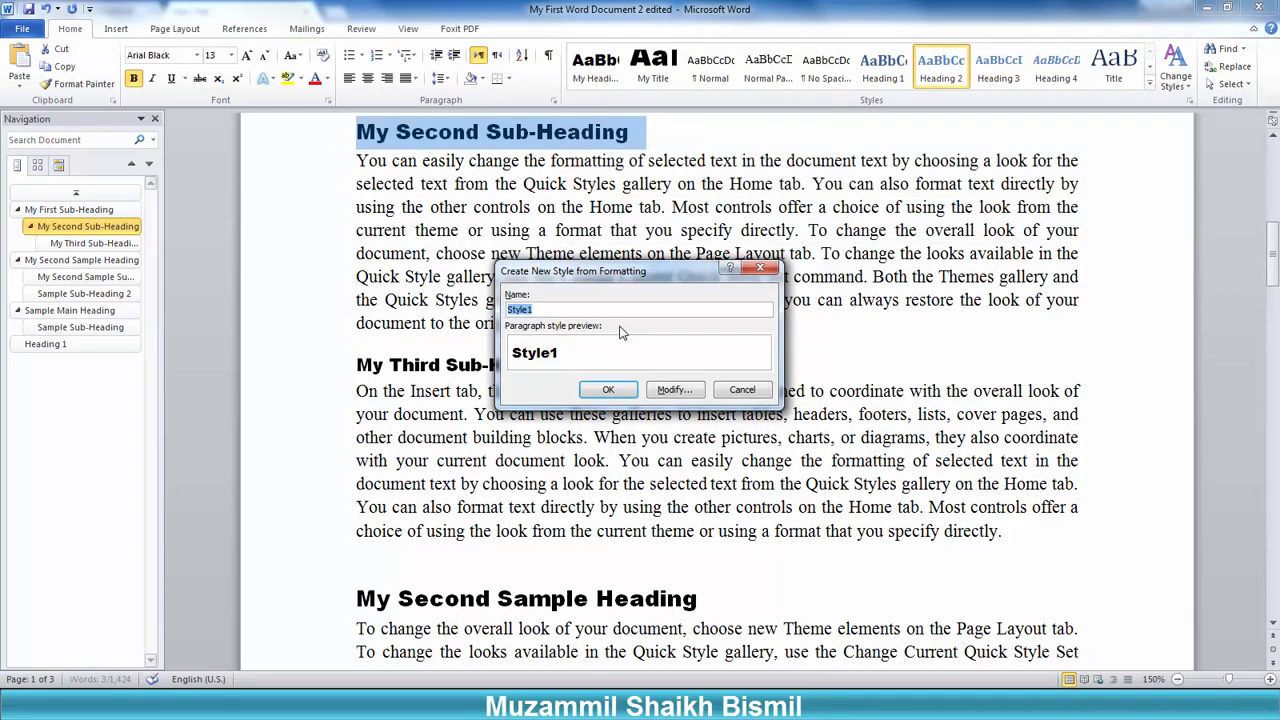
pyautogui.write('He')
pyautogui.press('BackSpace')
pyautogui.press('BackSpace')
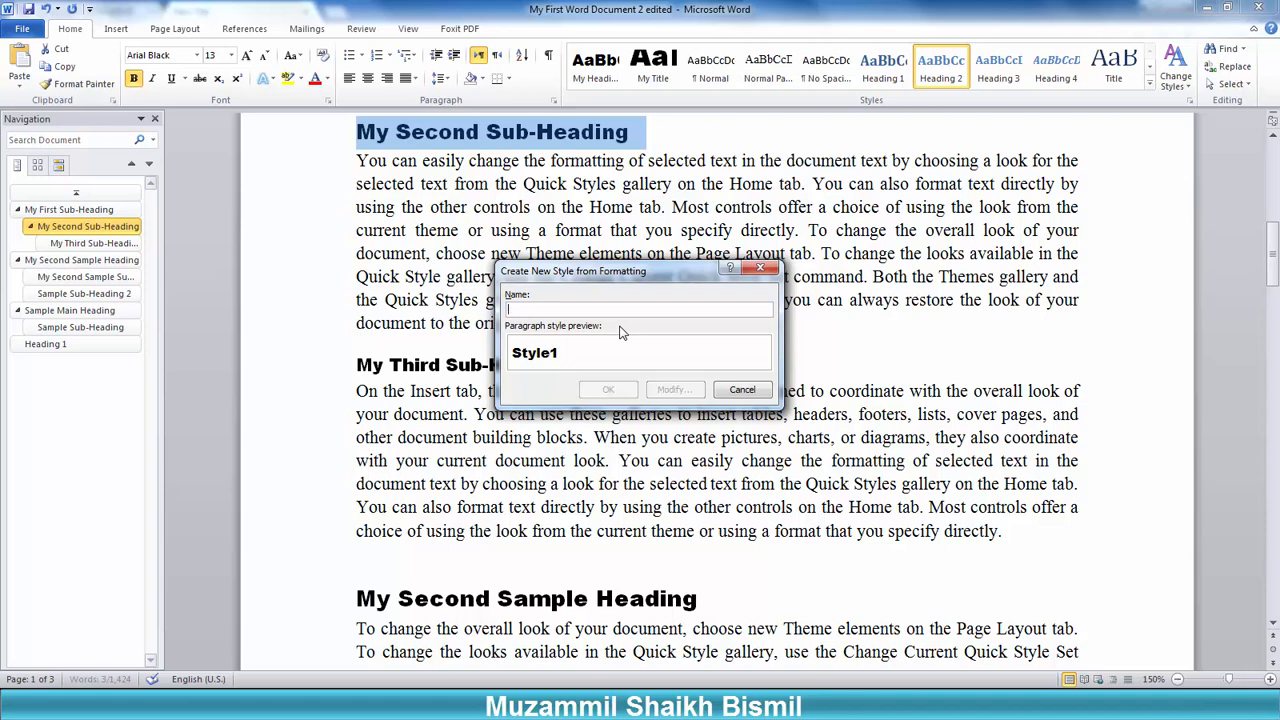
pyautogui.write('My Heading 2')
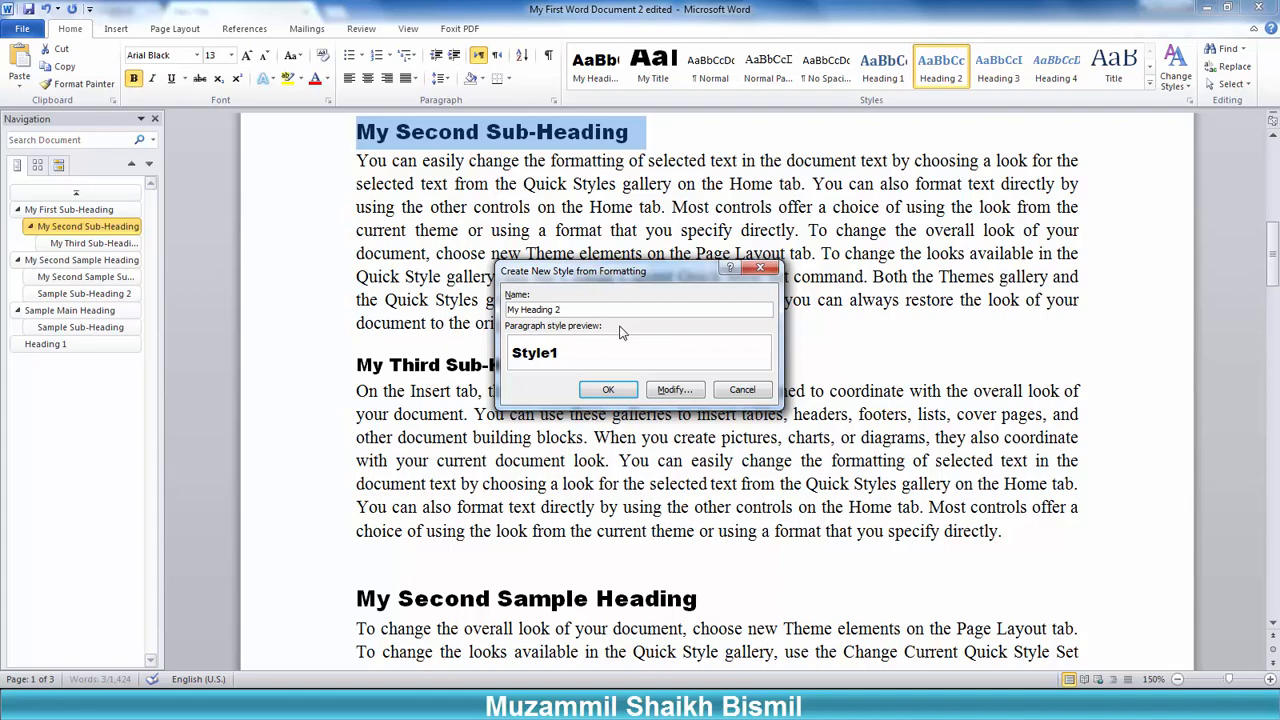
pyautogui.press('Return')
# Step: Apply the "My Heading 2" style to the "Heading 2" line below "My New Title"
pyautogui.scroll(-20, 532, 256)
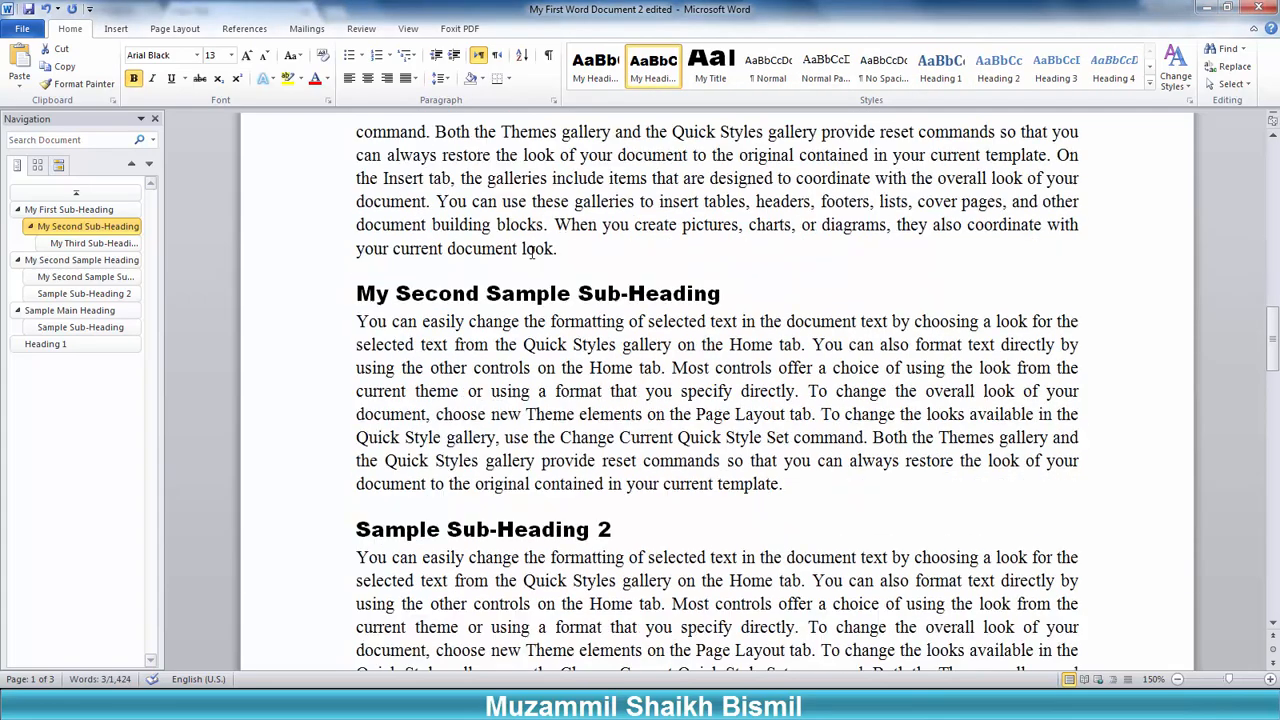
pyautogui.scroll(-5, 532, 258)
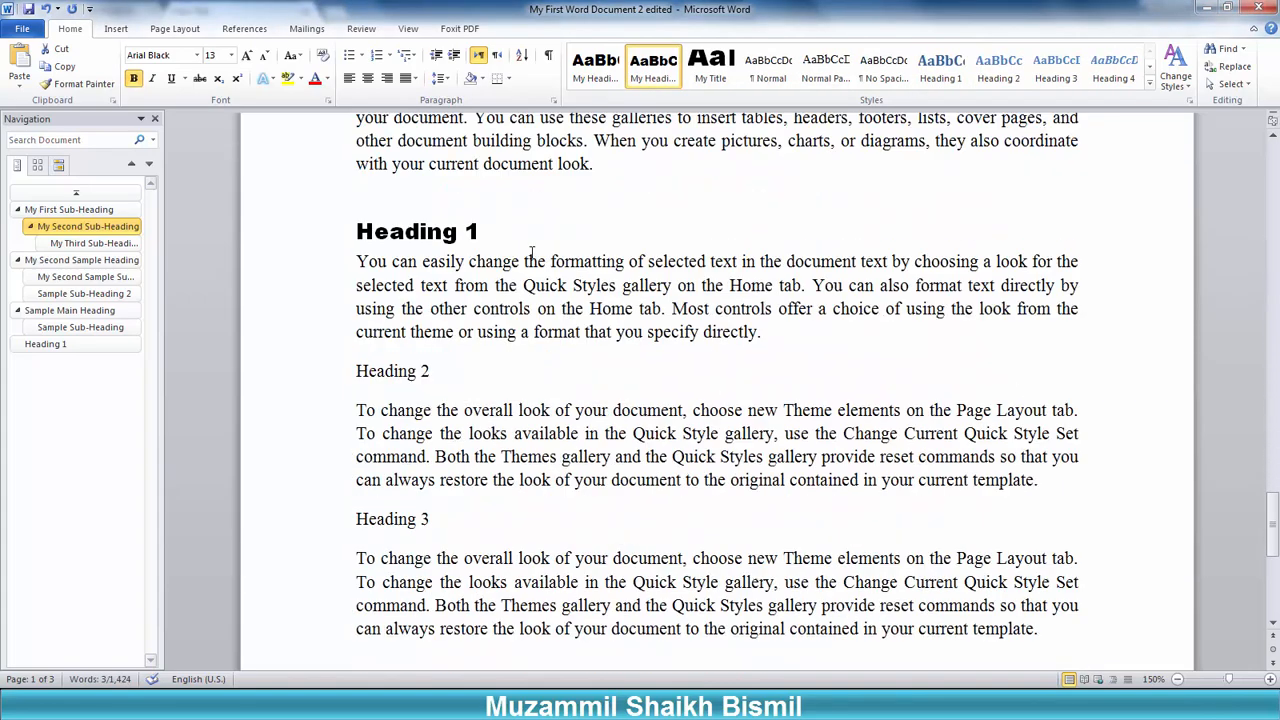
pyautogui.click(338, 377)
pyautogui.click(597, 66)
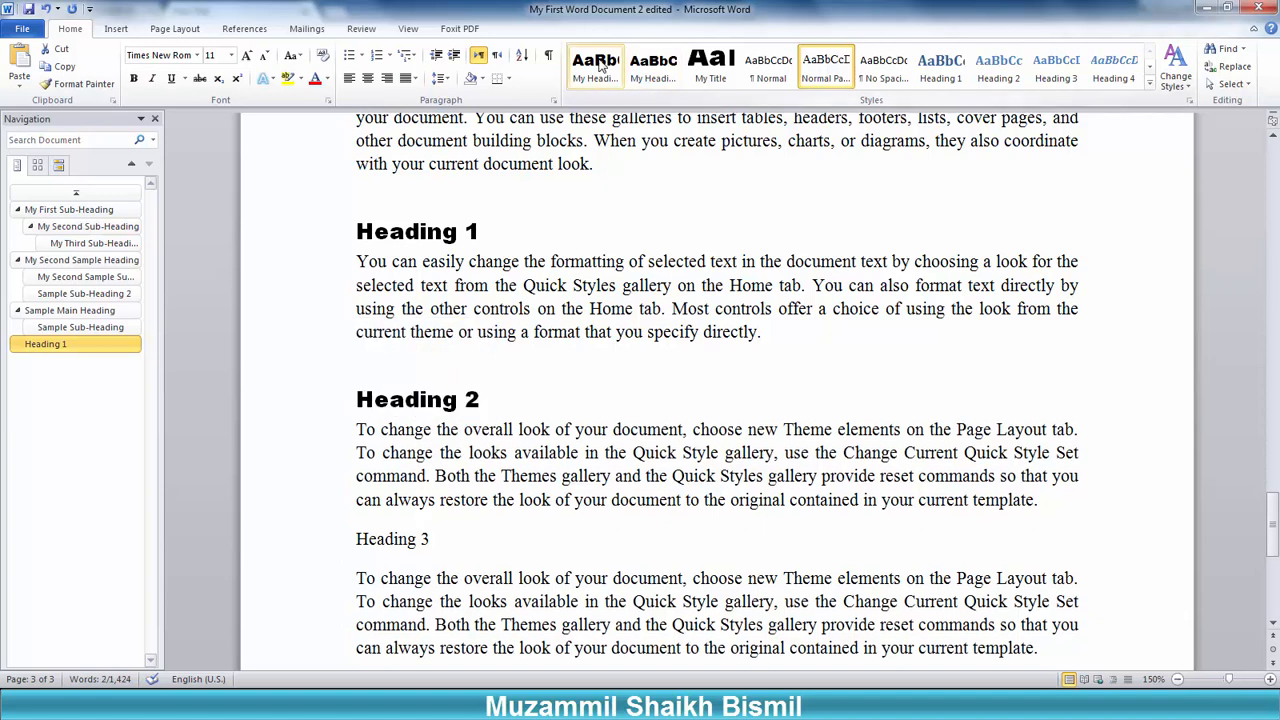
pyautogui.click(655, 70)
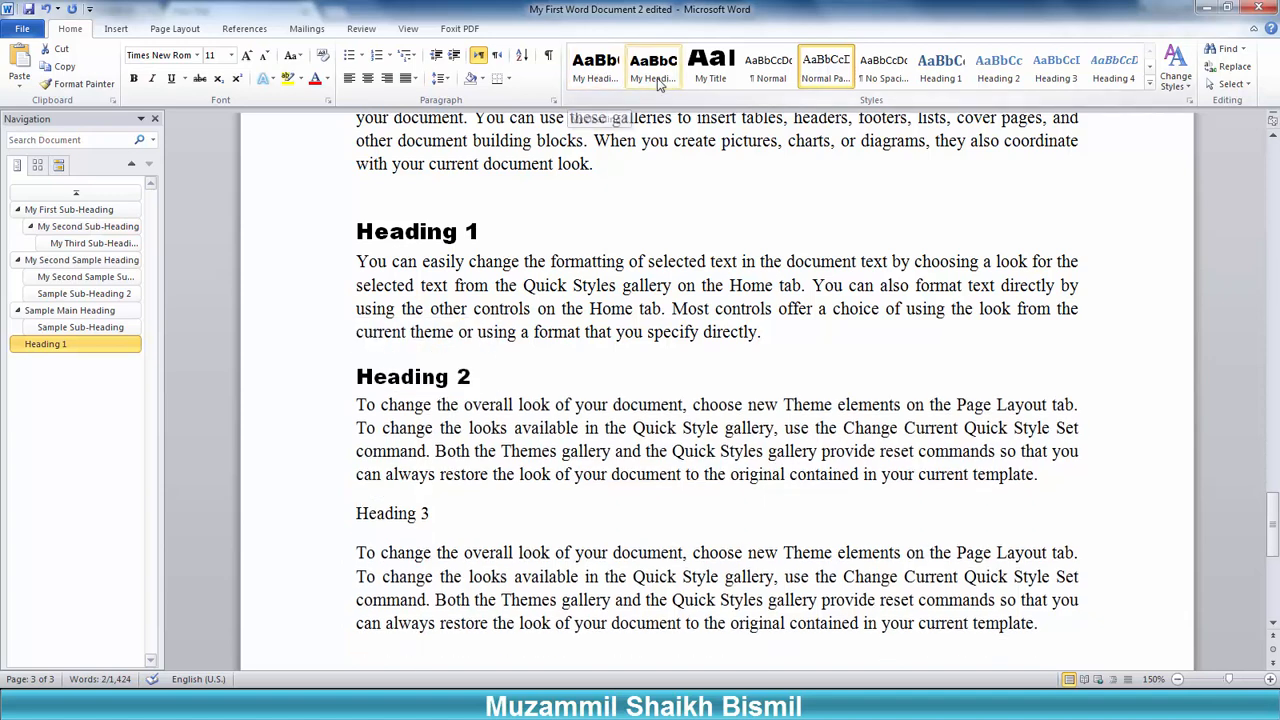
pyautogui.click(663, 75)
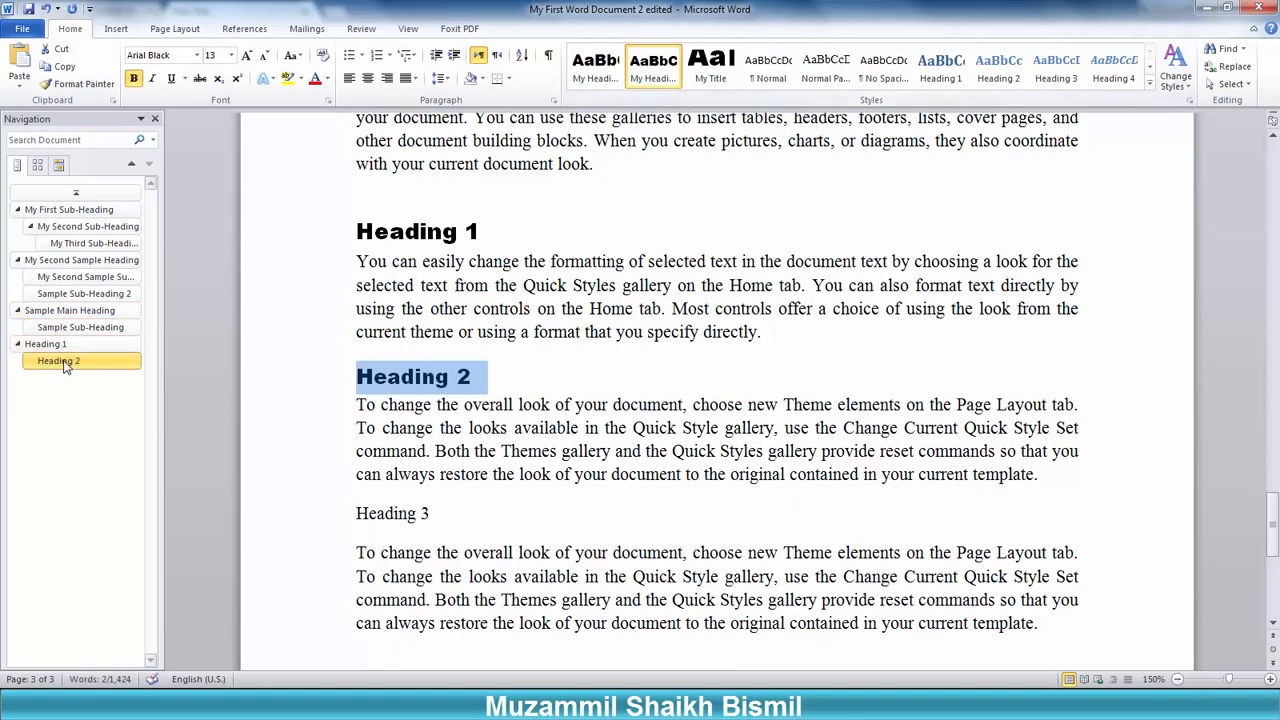
# Step: Save the formatting of the "My Third Sub-Heading" line as a new quick style named "My H3"
pyautogui.scroll(-2, 531, 379)
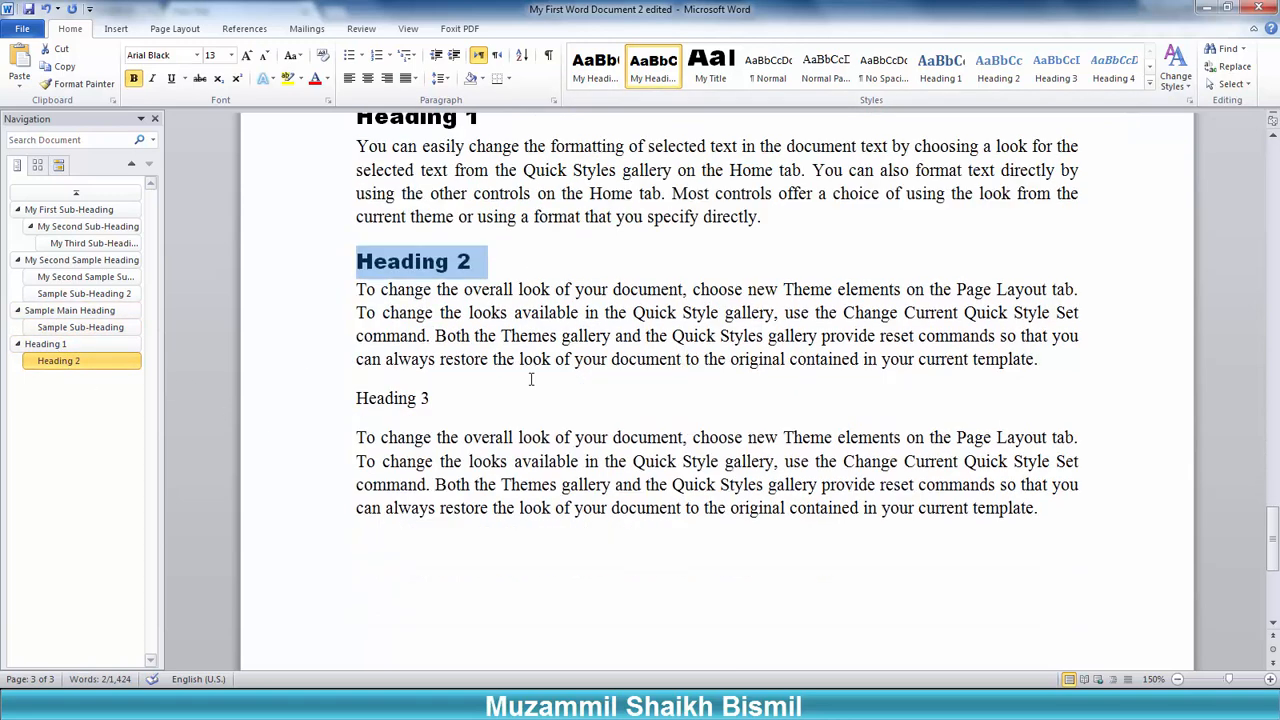
pyautogui.click(318, 414)
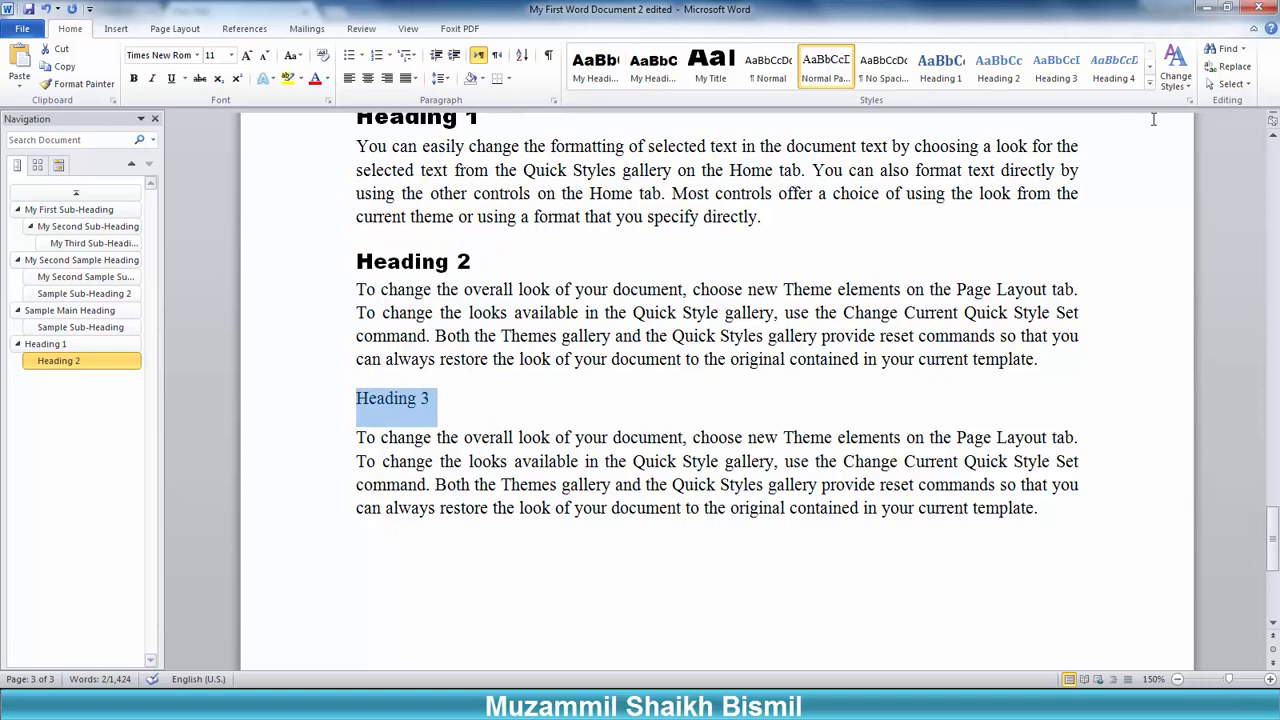
pyautogui.scroll(10, 727, 314)
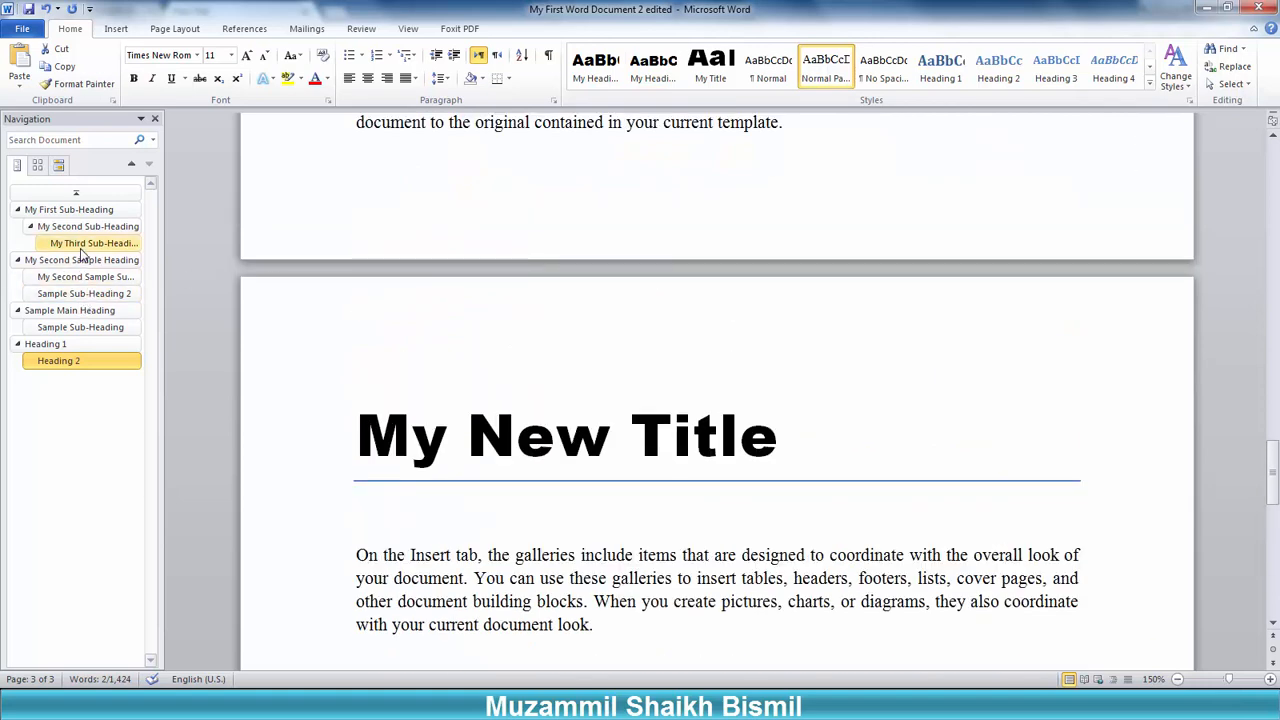
pyautogui.click(83, 246)
pyautogui.click(329, 128)
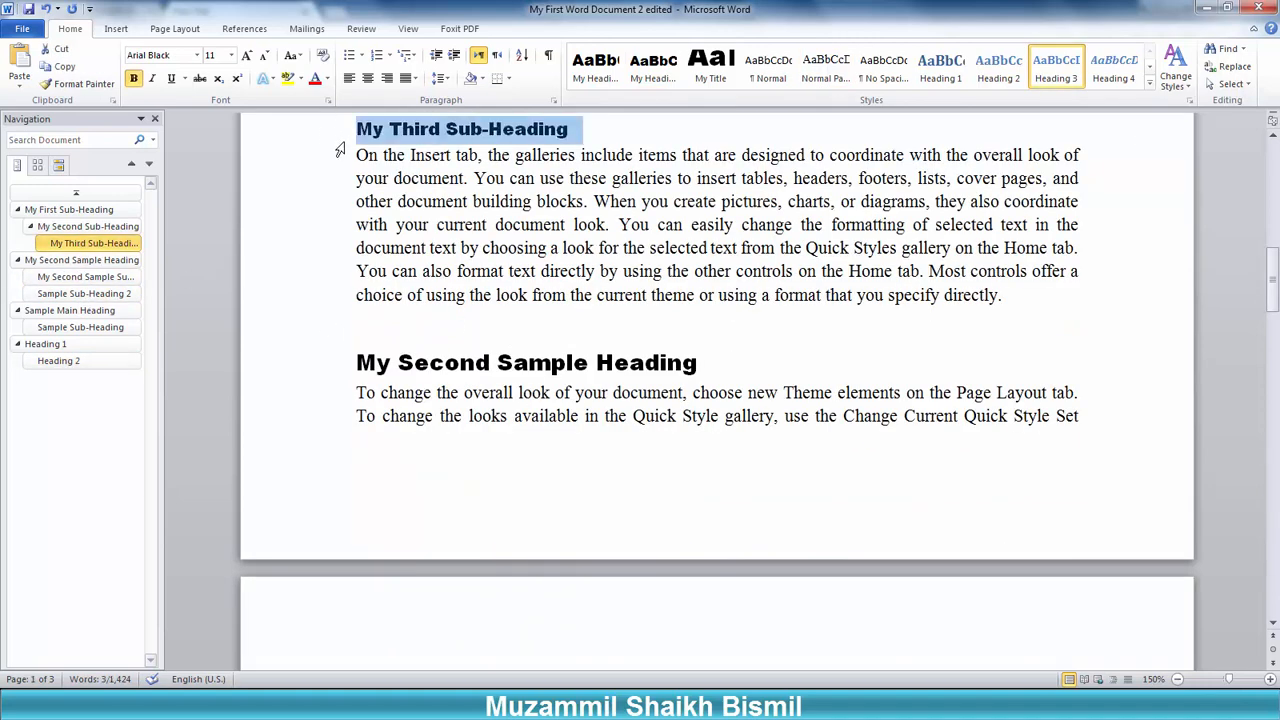
pyautogui.click(1151, 84)
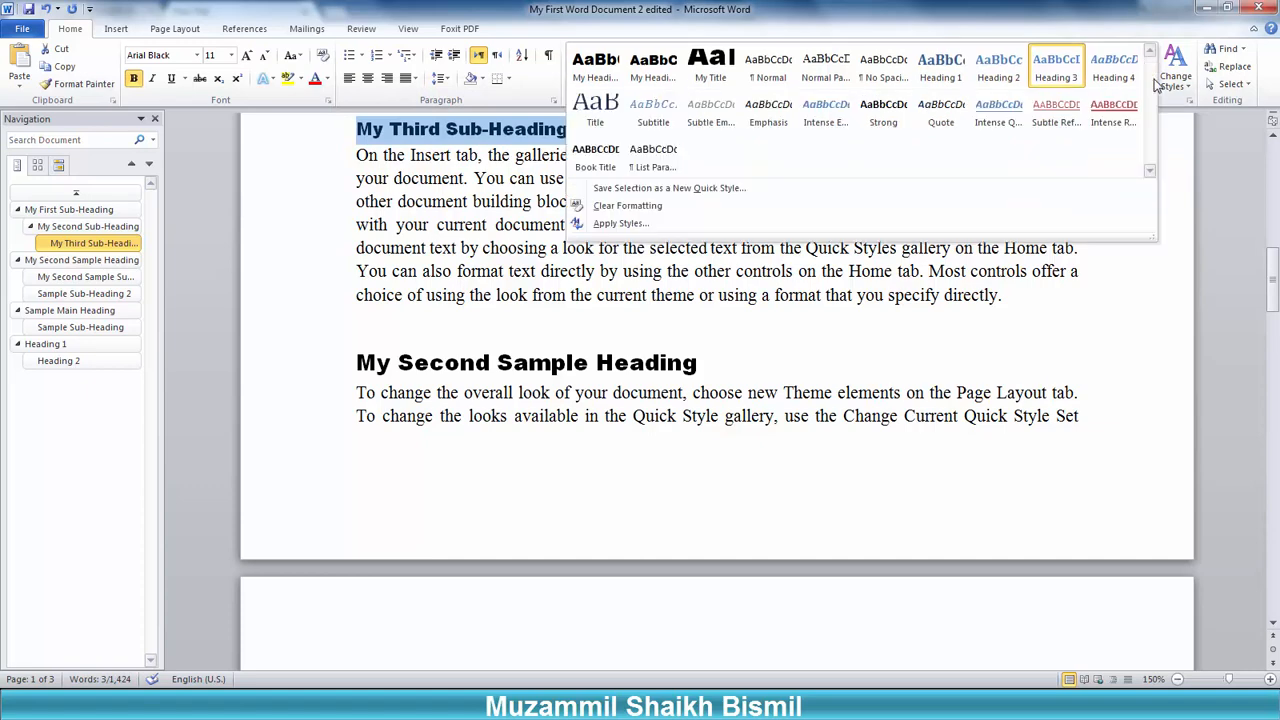
pyautogui.click(638, 190)
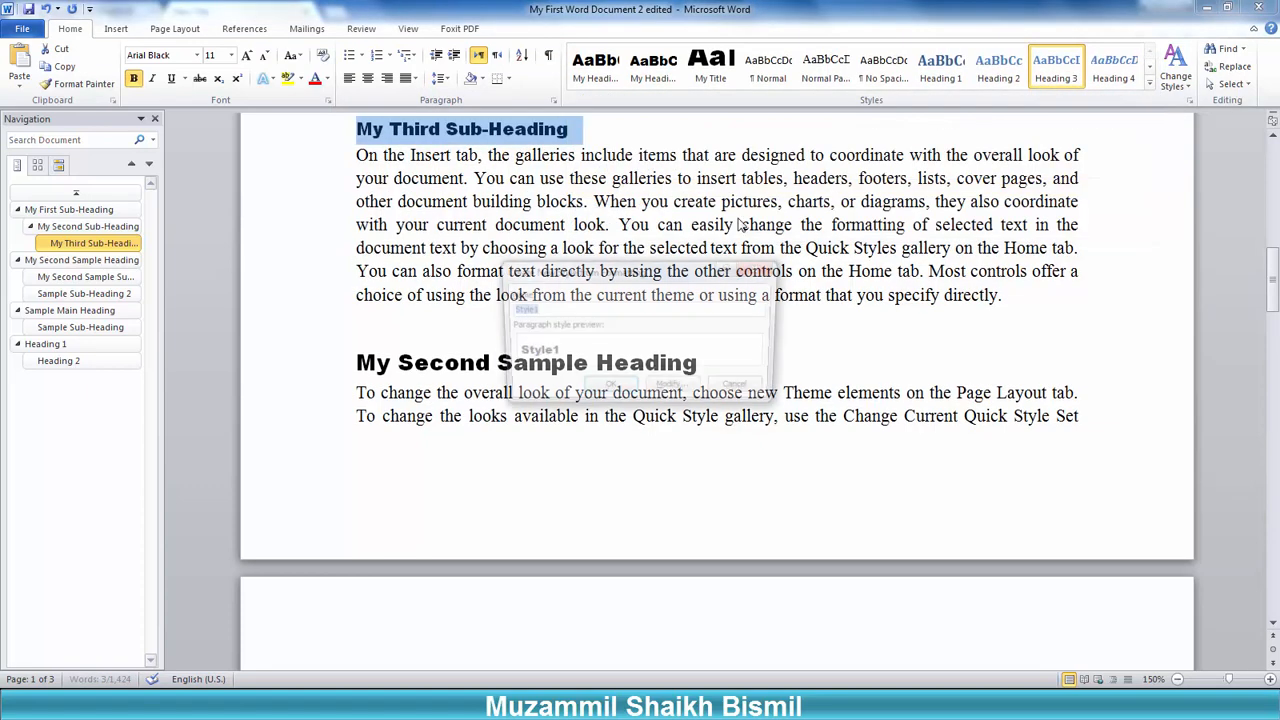
pyautogui.write('M')
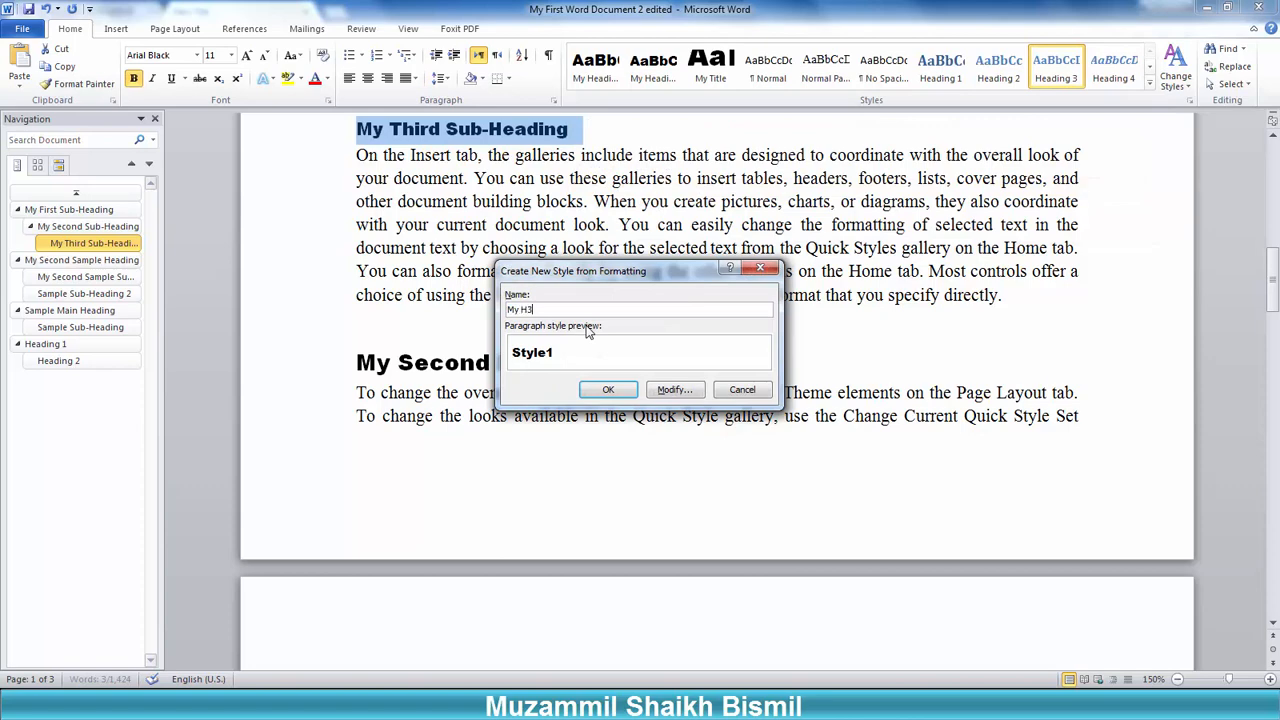
pyautogui.write('y H3')
pyautogui.click(621, 390)
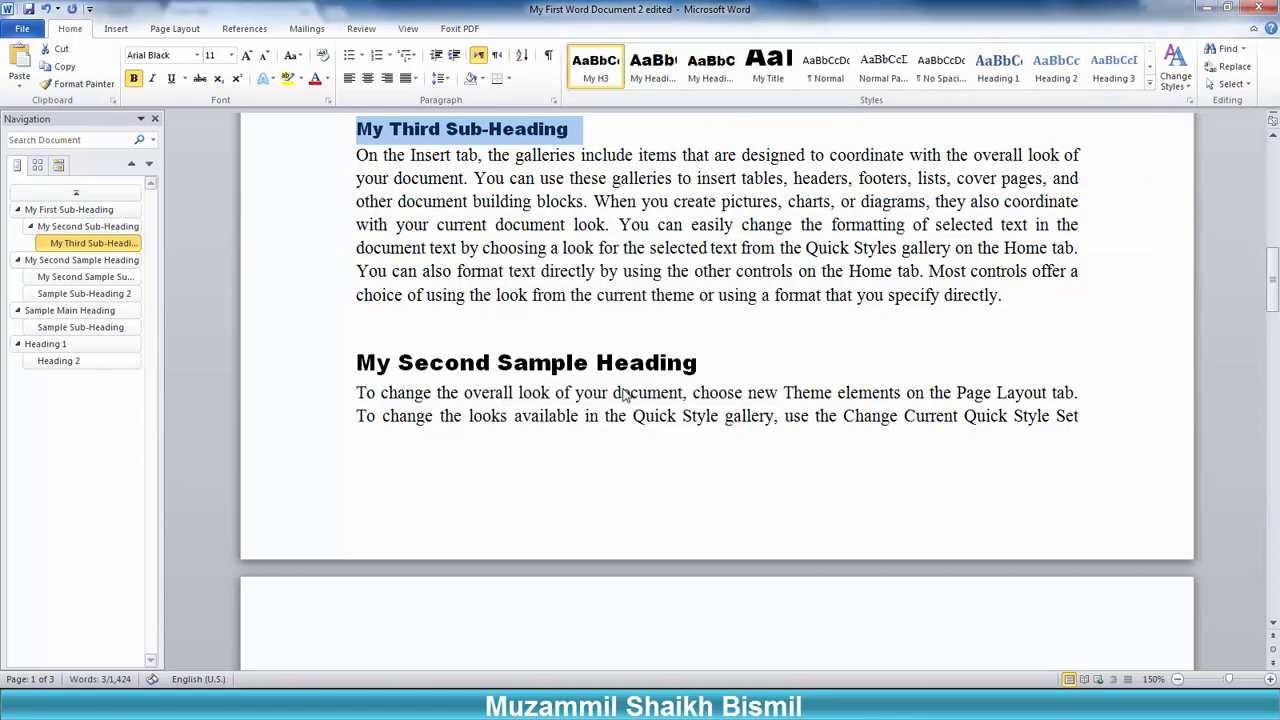
# Step: Apply the "My H3" style to the "Heading 3" line at the end of the document
pyautogui.scroll(-3, 658, 293)
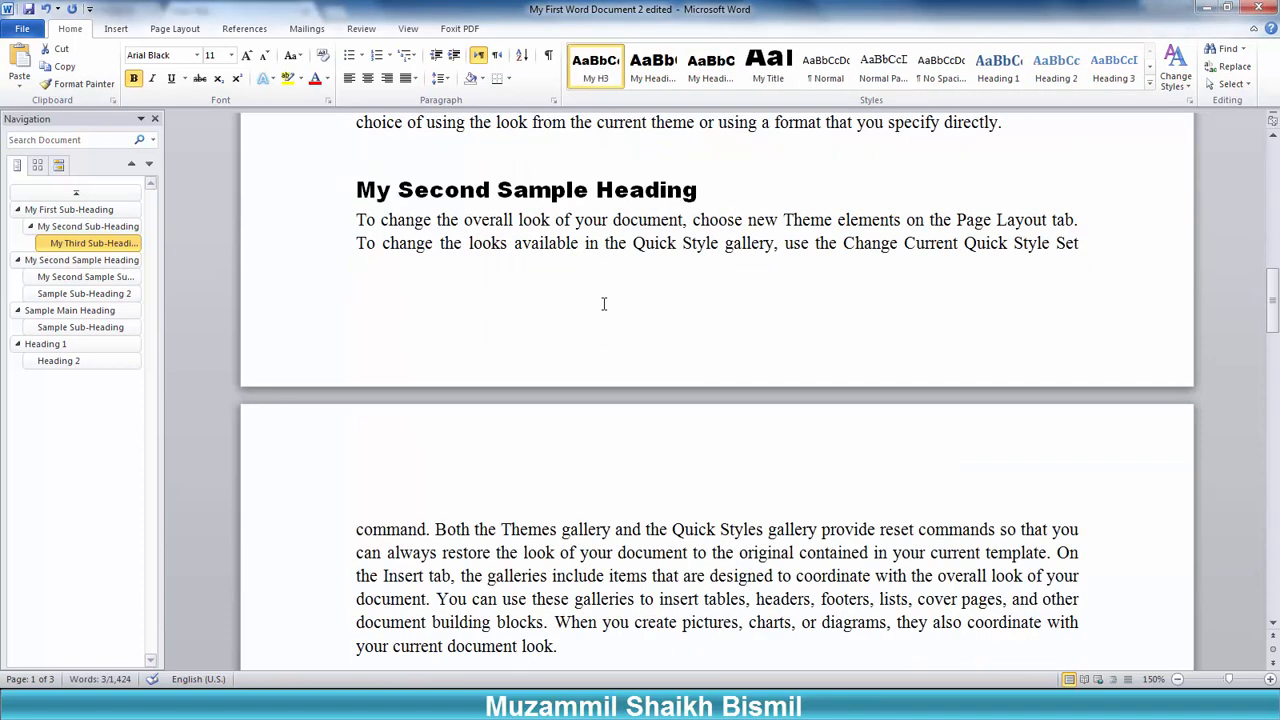
pyautogui.click(45, 361)
pyautogui.scroll(-1, 582, 419)
pyautogui.click(329, 220)
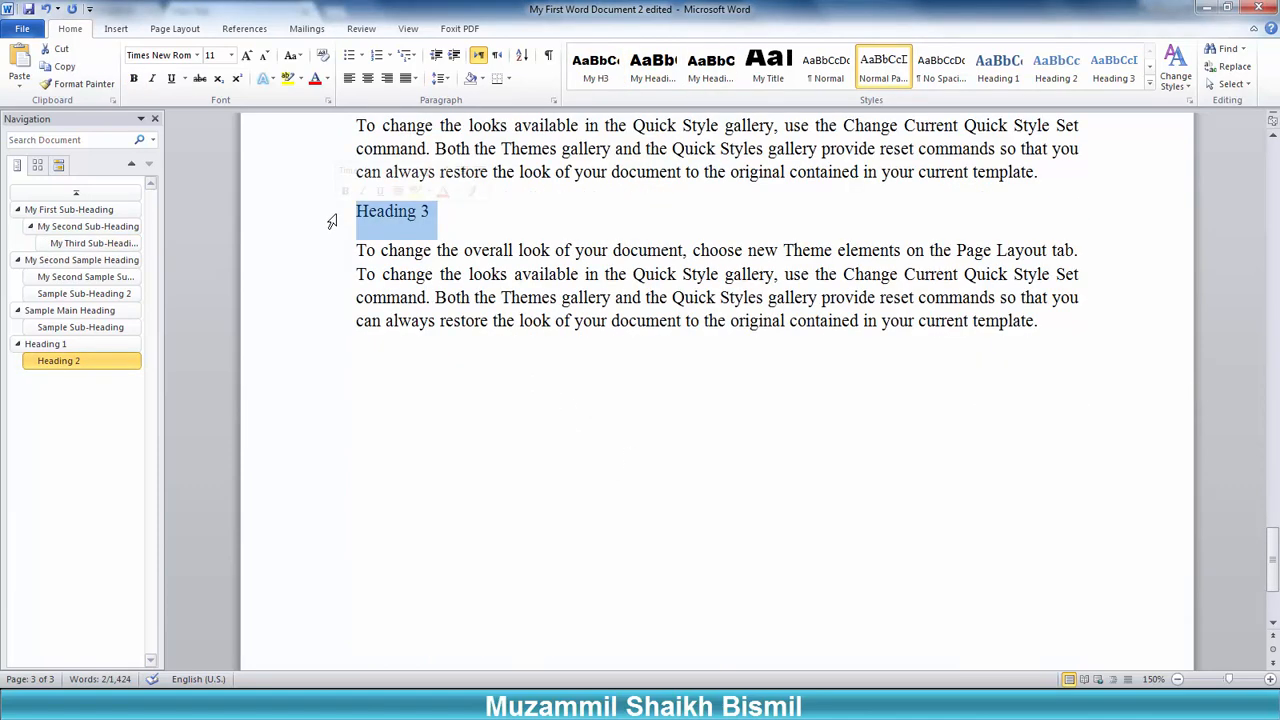
pyautogui.click(595, 66)
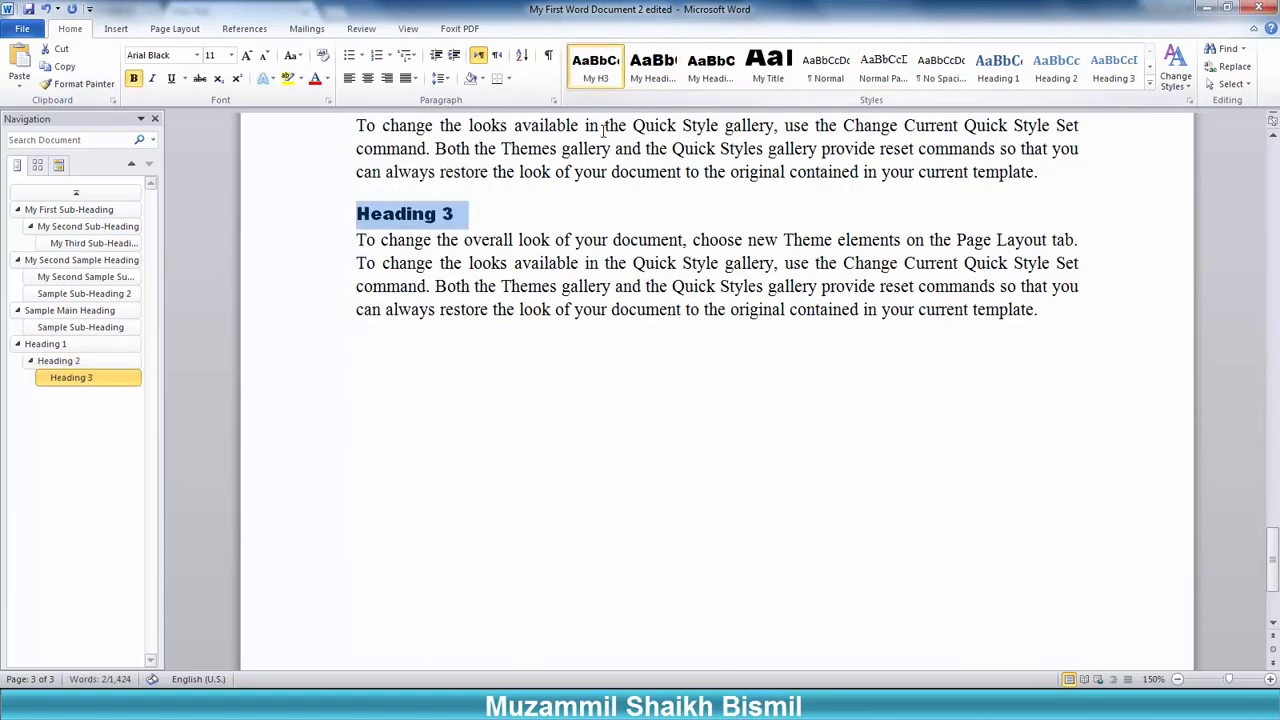
# Step: Review the restyled headings below "My New Title" and compare the styles assigned to "Heading 3" and its body text
pyautogui.scroll(4, 607, 332)
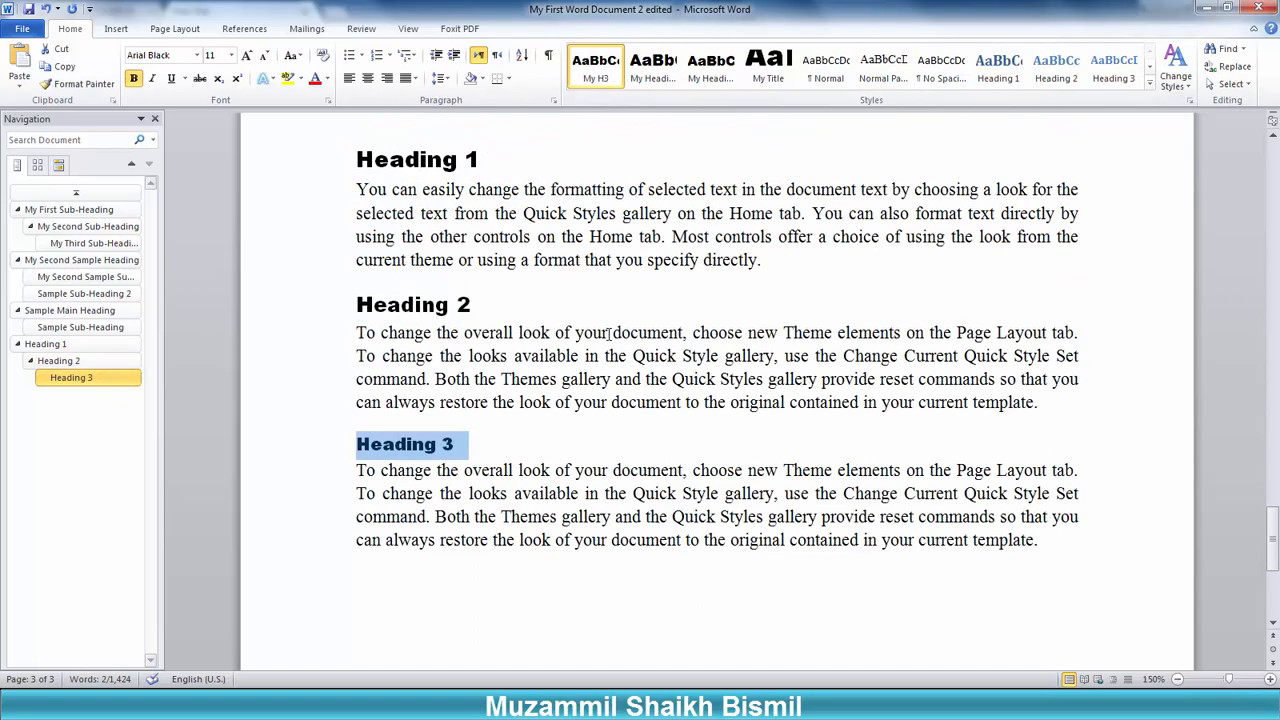
pyautogui.scroll(5, 607, 334)
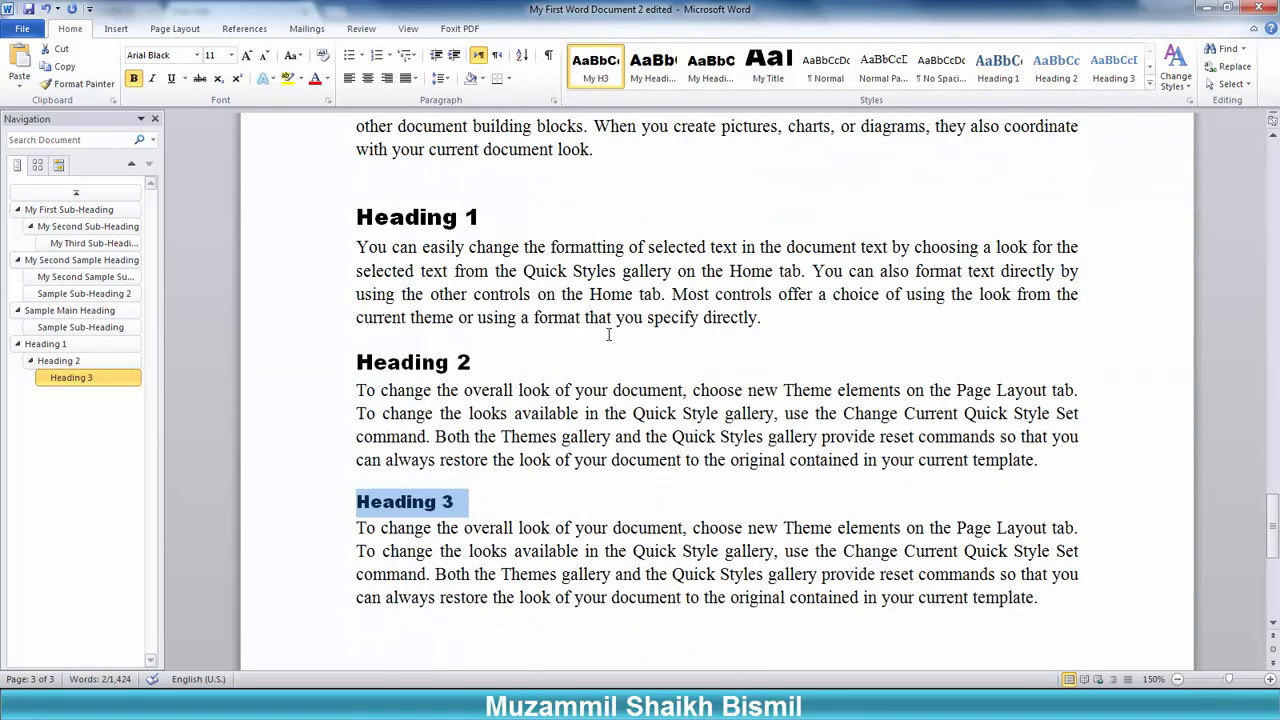
pyautogui.scroll(-3, 608, 335)
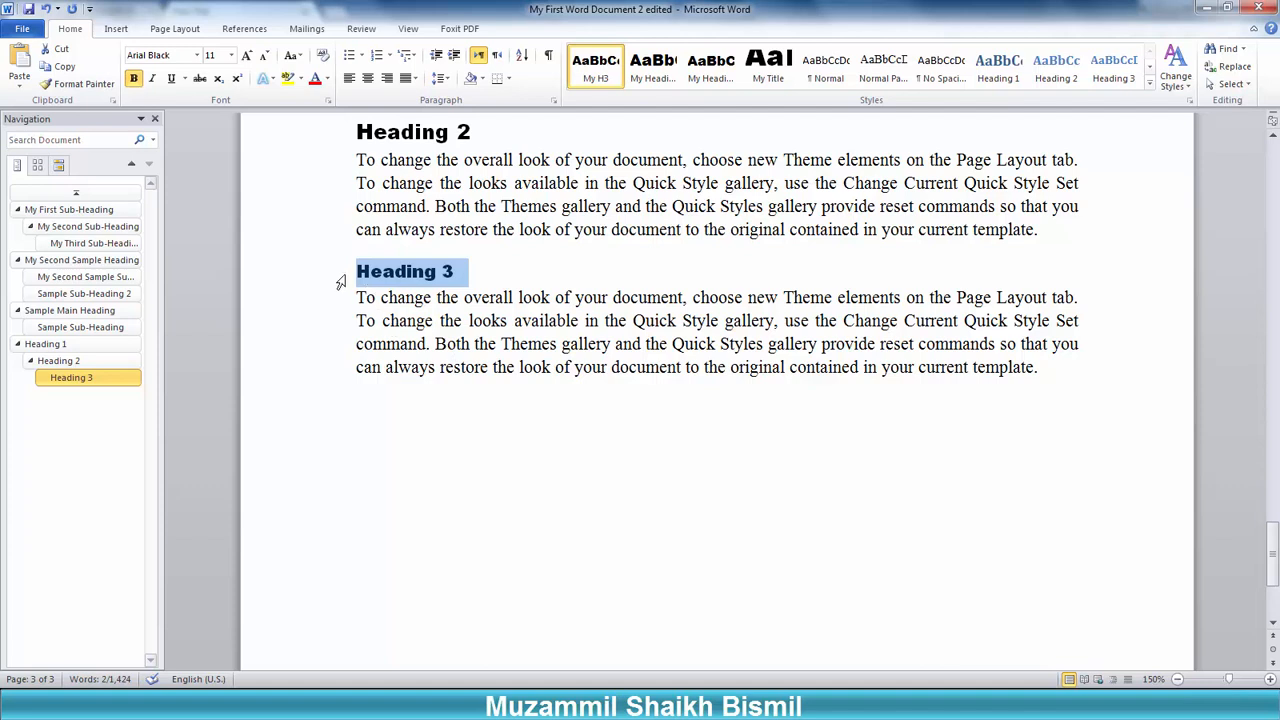
pyautogui.click(434, 343)
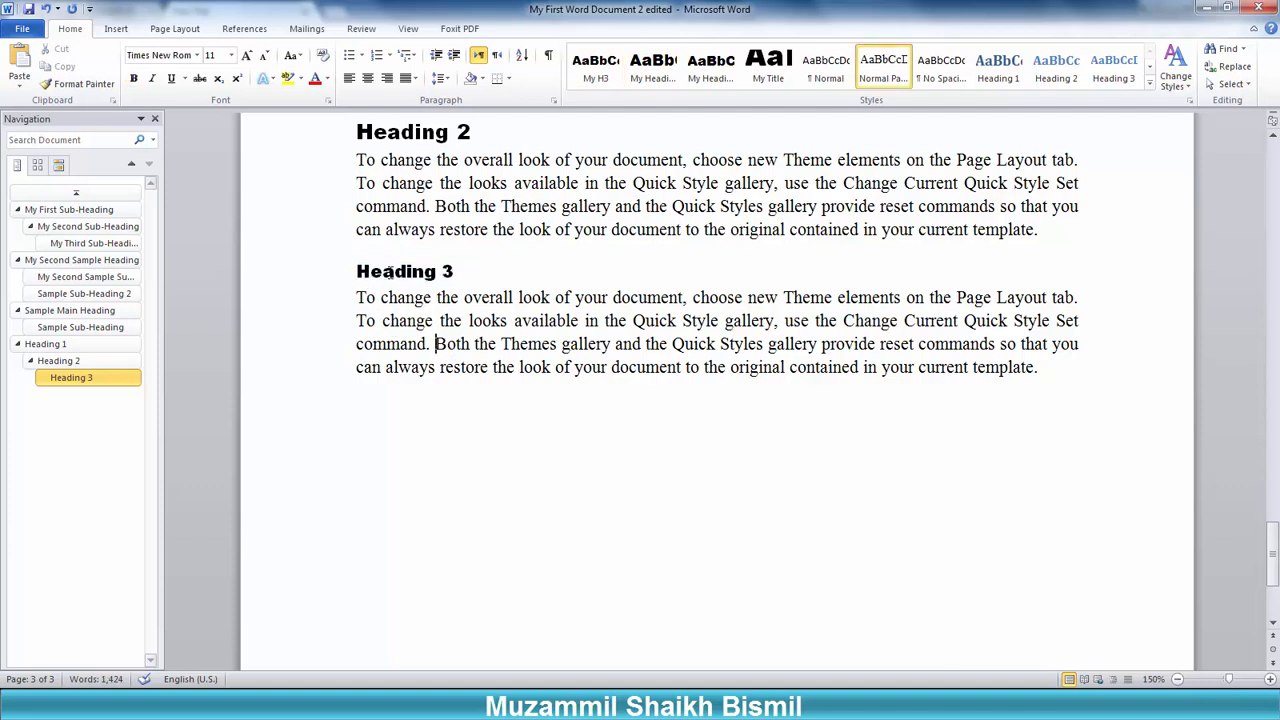
pyautogui.click(395, 271)
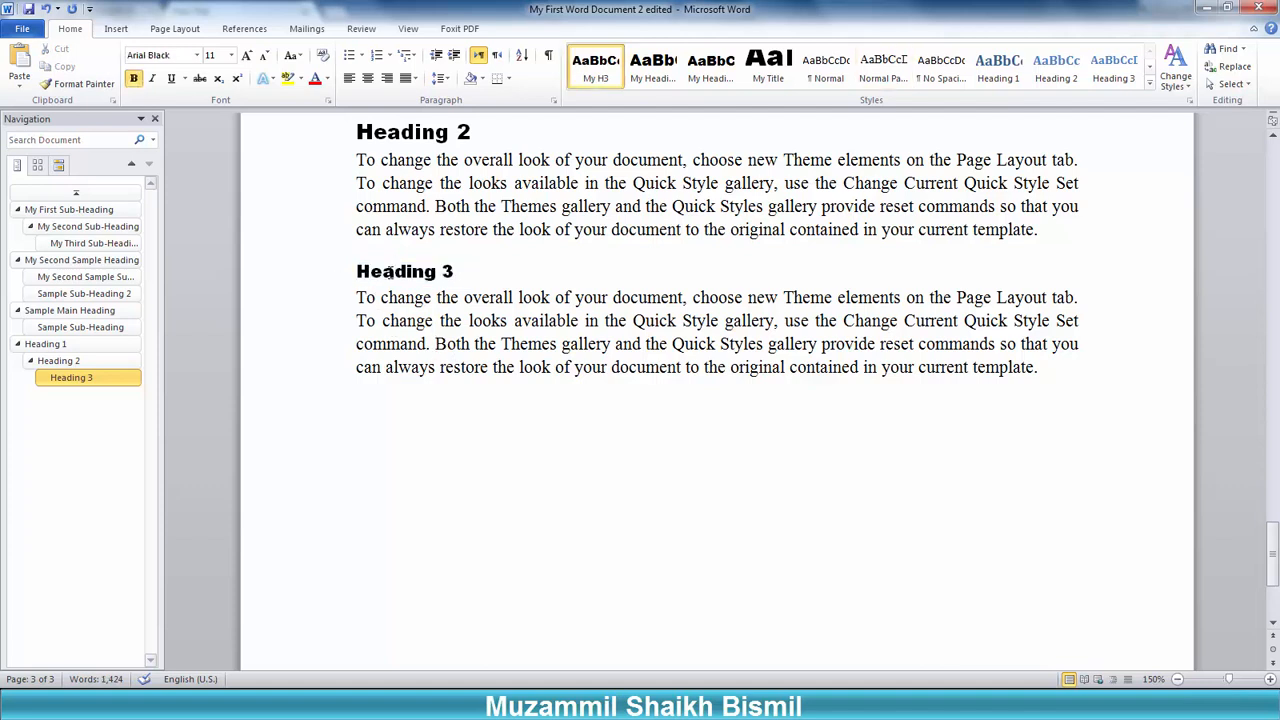